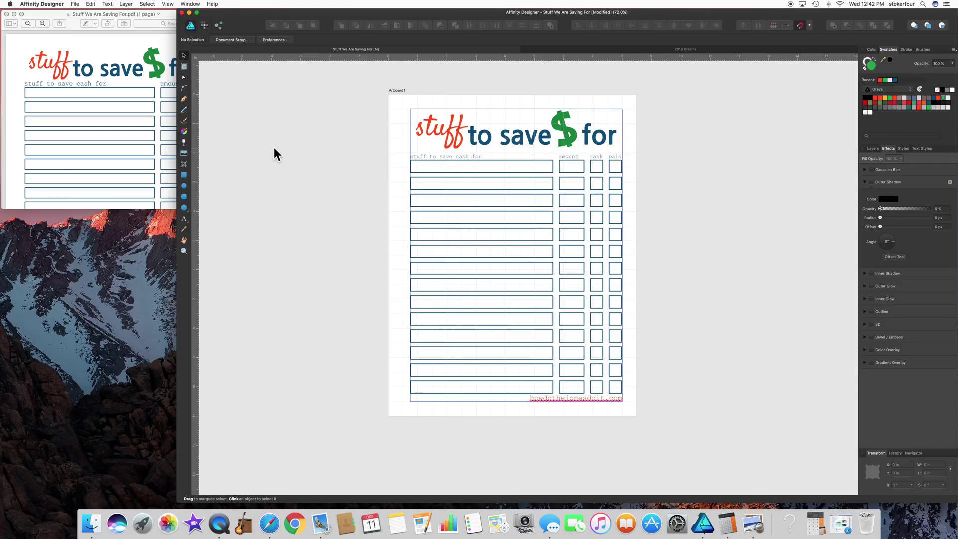
Create a new 8.5 × 11 in Letter print document with a 0.75 in left margin
scroll(274, 147, up, 2)
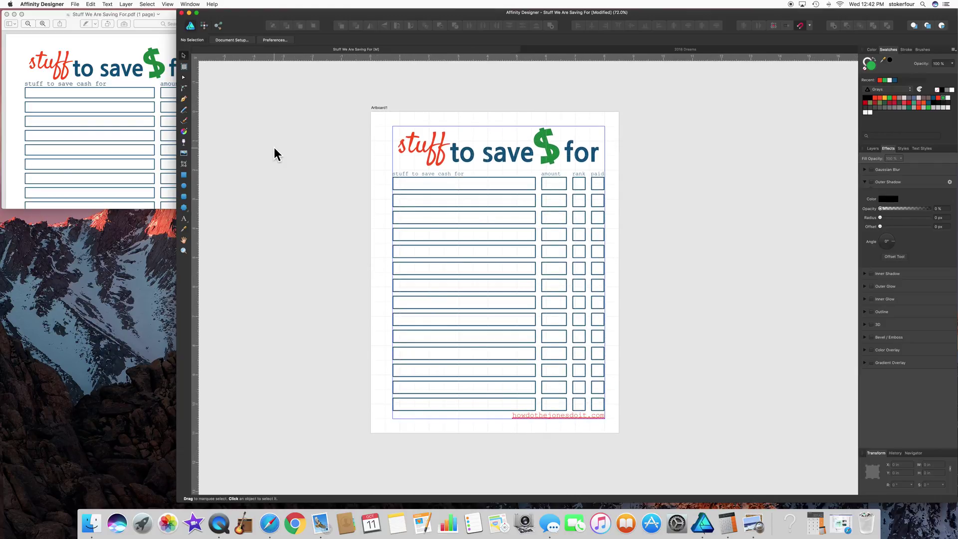
scroll(274, 148, left, 2)
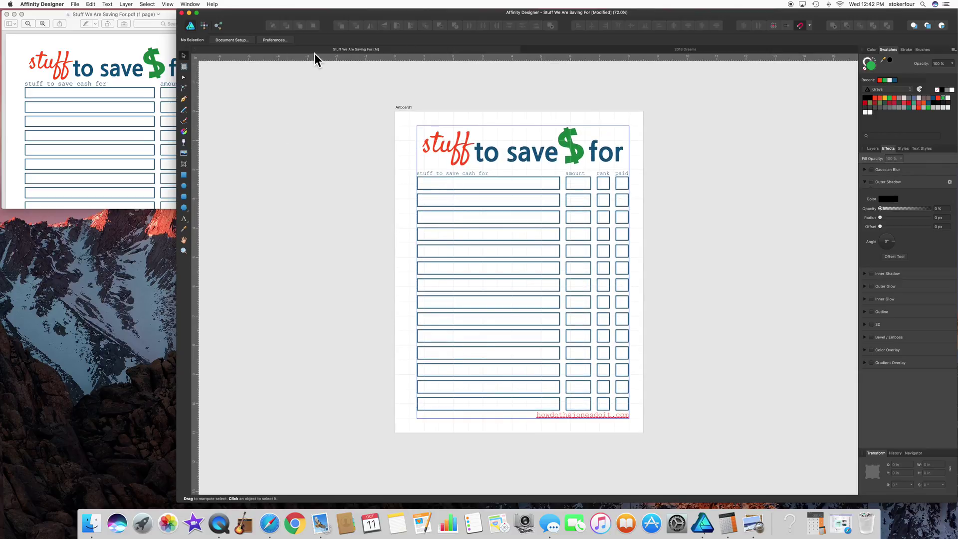
click(74, 4)
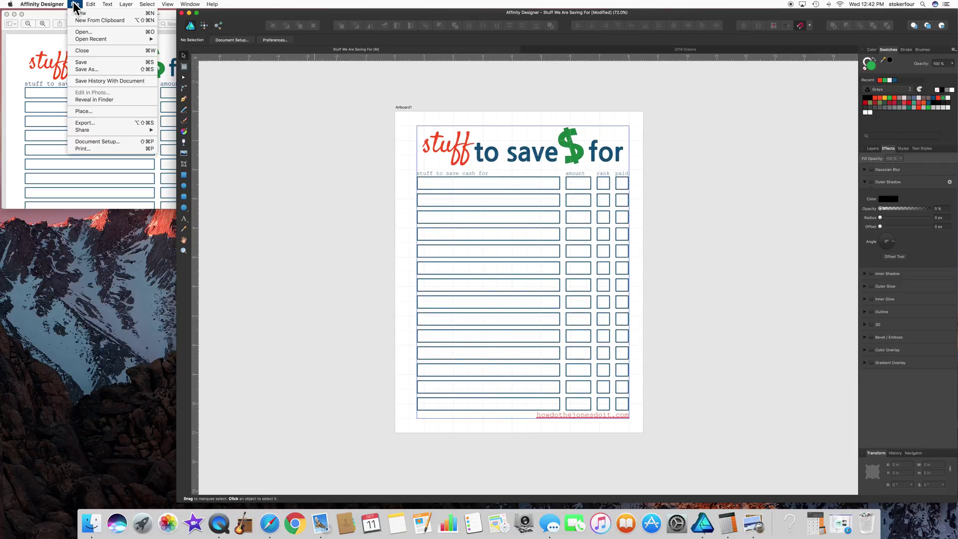
click(81, 13)
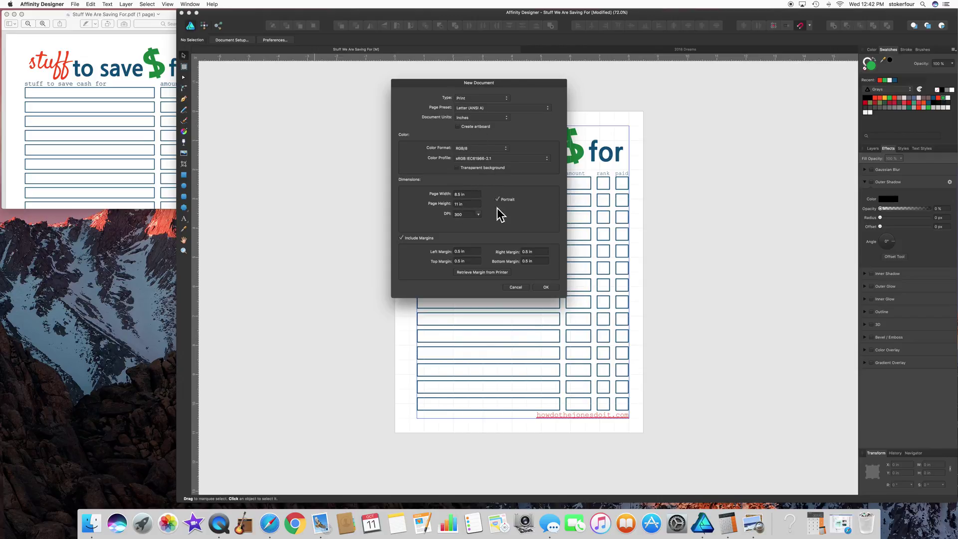
click(457, 251)
text(.75)
key(Tab)
click(545, 287)
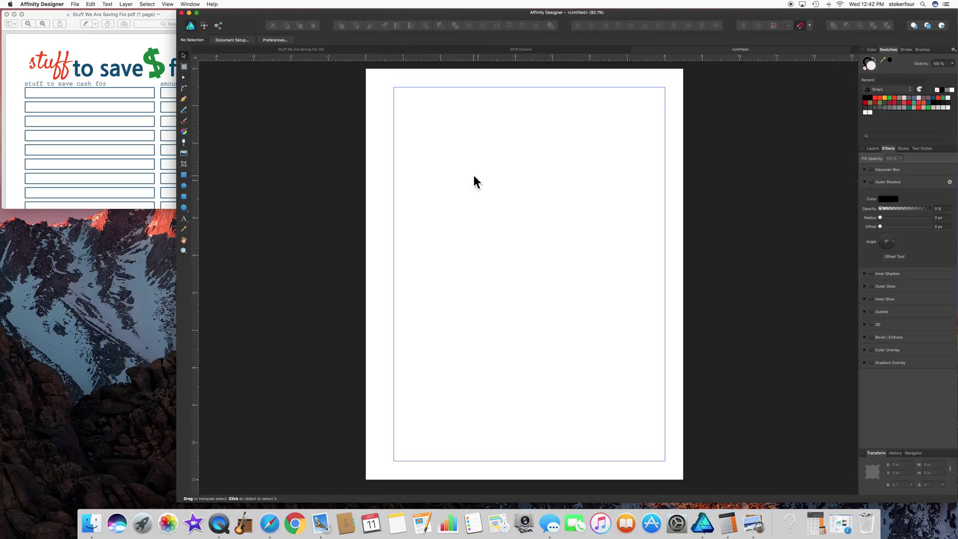
Shrink the 'Stuff We Are Saving For.pdf' Preview window and park it at the left beside Affinity
mouse_move(172, 14)
mouse_down()
mouse_move(139, 19)
mouse_move(229, 20)
mouse_move(186, 12)
mouse_up()
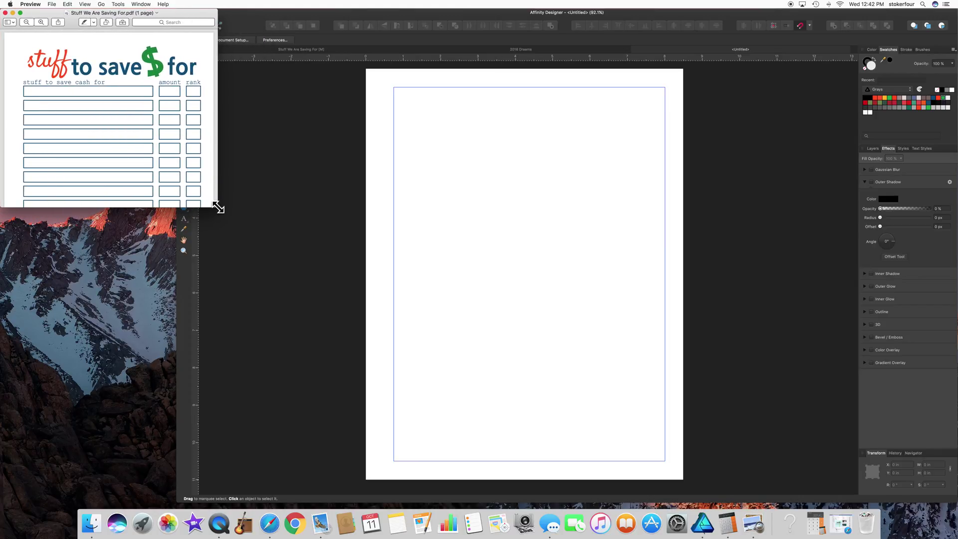
drag(216, 205, 206, 174)
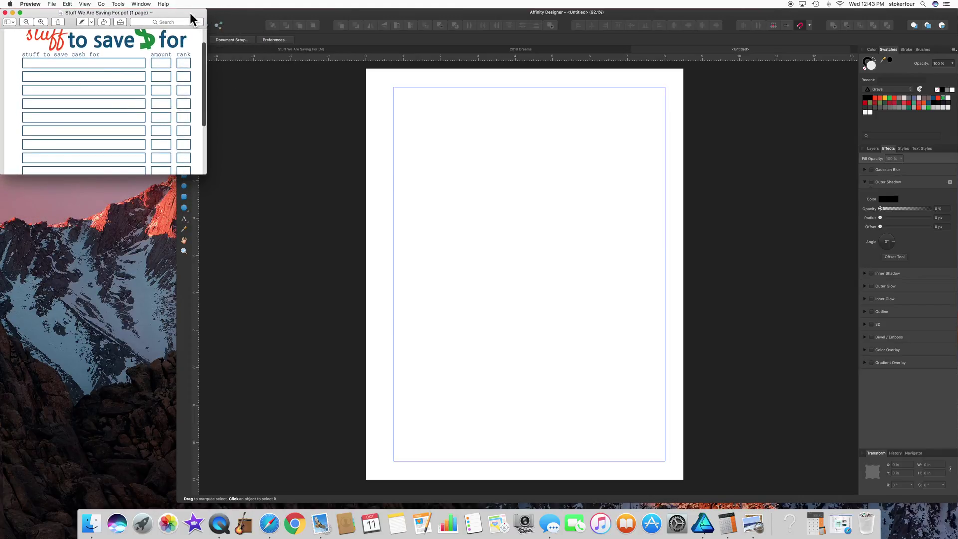
scroll(153, 78, up, 2)
drag(177, 16, 174, 83)
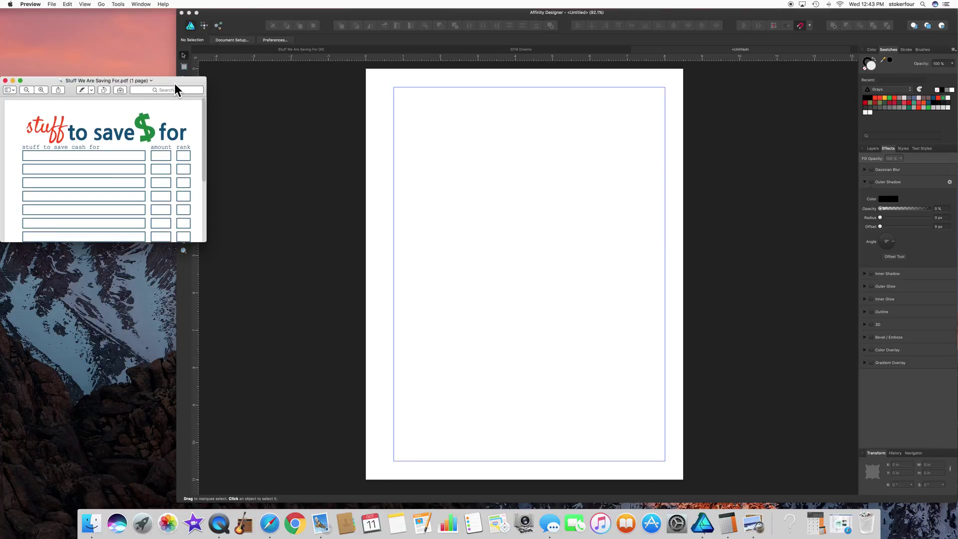
click(432, 117)
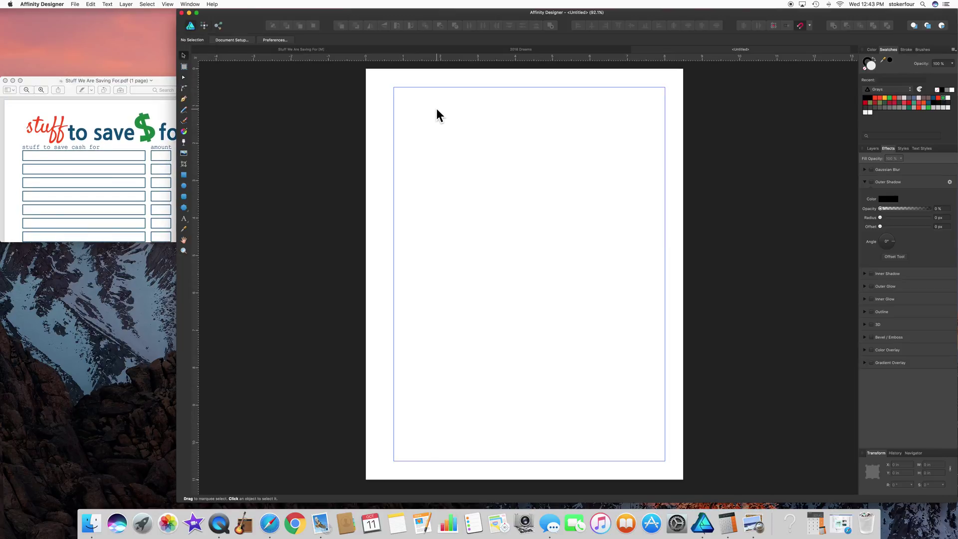
Draw a long rectangle near the top of the page with no fill
click(184, 175)
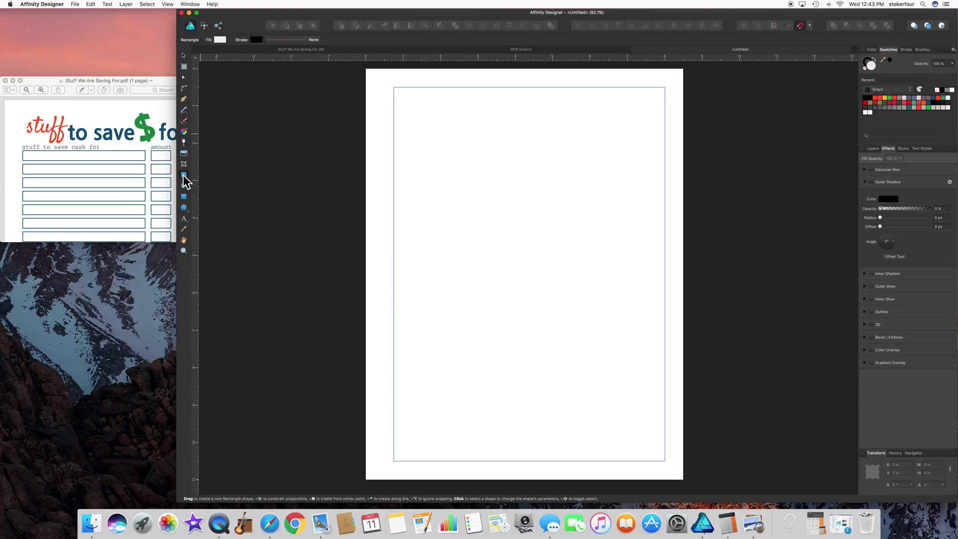
drag(393, 131, 566, 144)
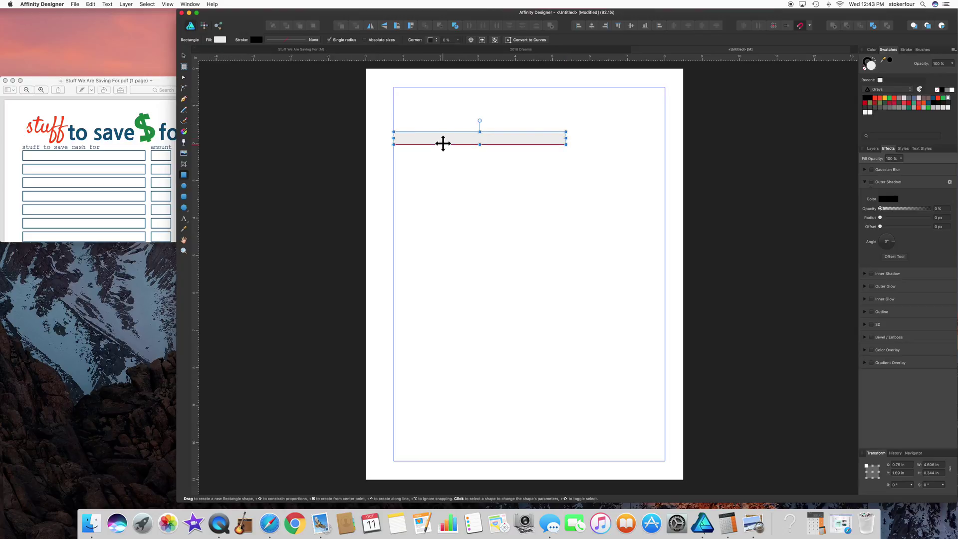
click(219, 40)
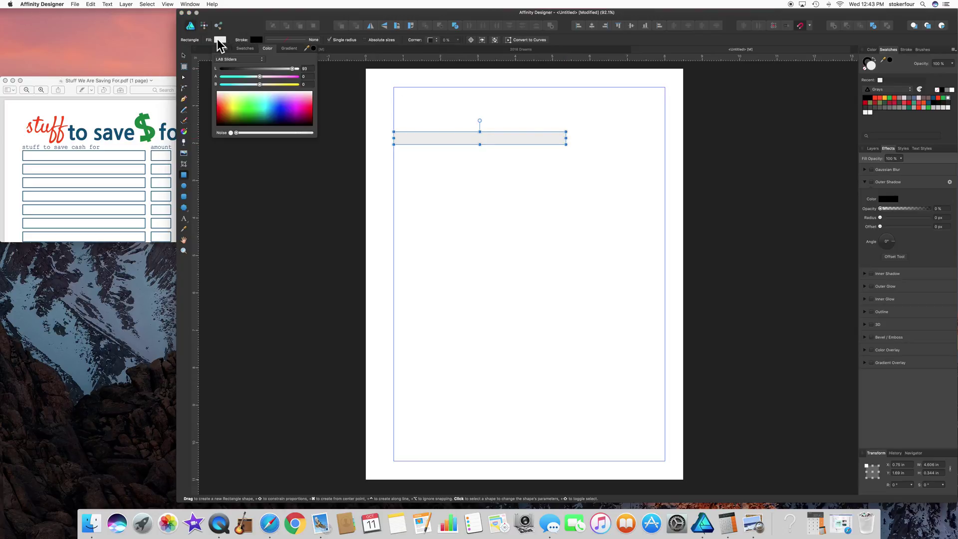
click(223, 49)
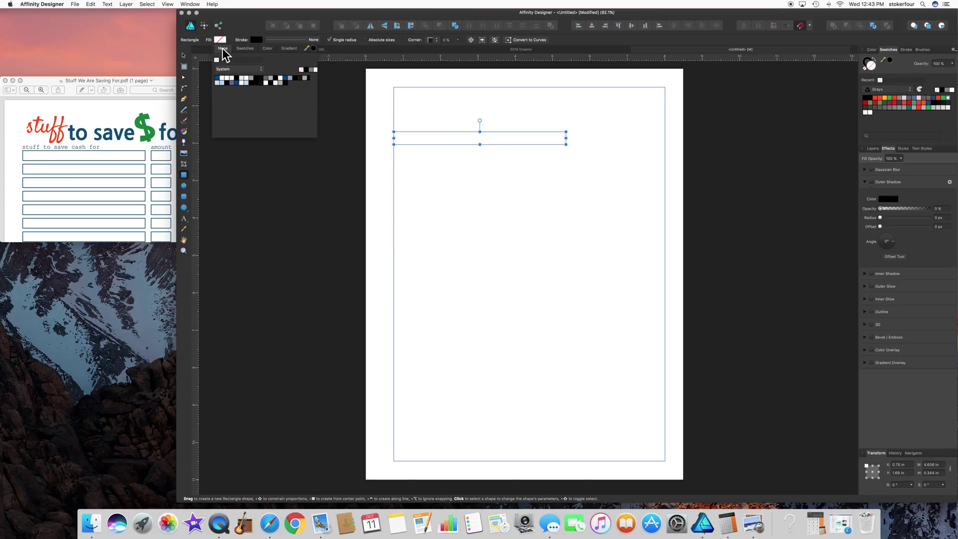
Give the rectangle a 1 pt blue outline and compare it with the reference PDF
click(293, 41)
click(295, 40)
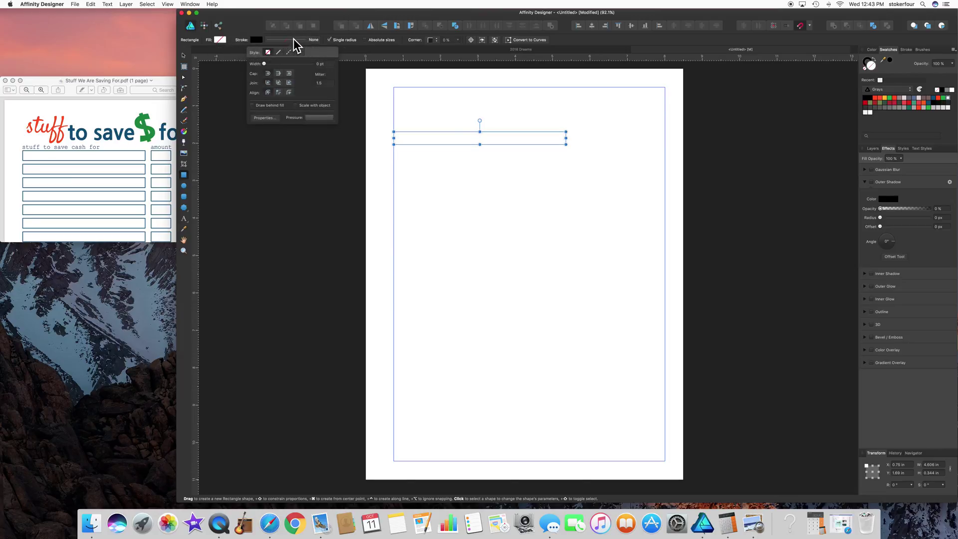
click(321, 63)
text(1)
key(Return)
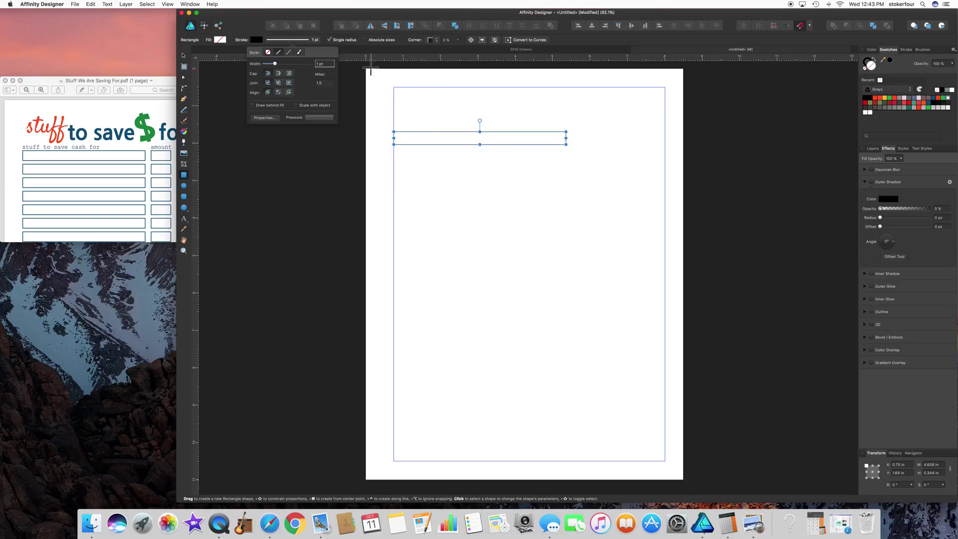
click(256, 40)
click(256, 40)
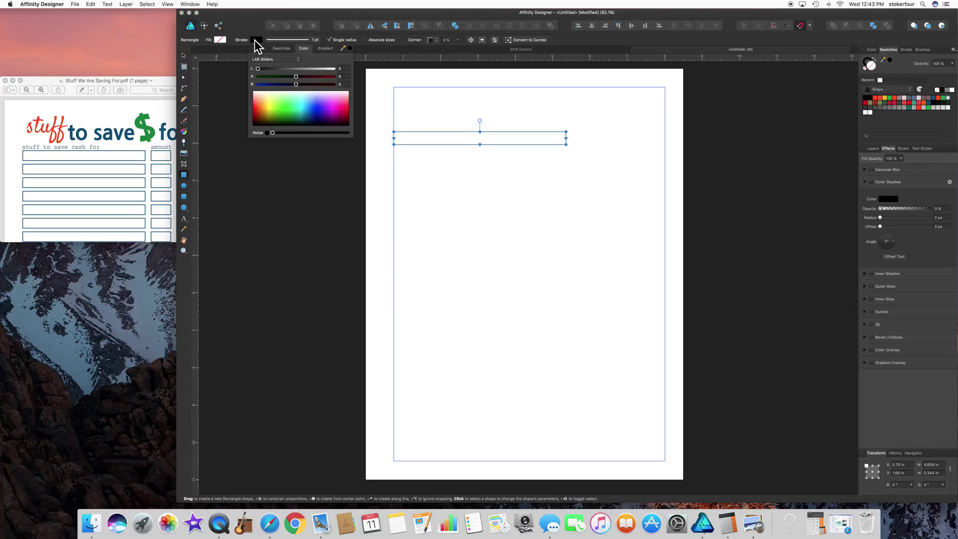
click(869, 64)
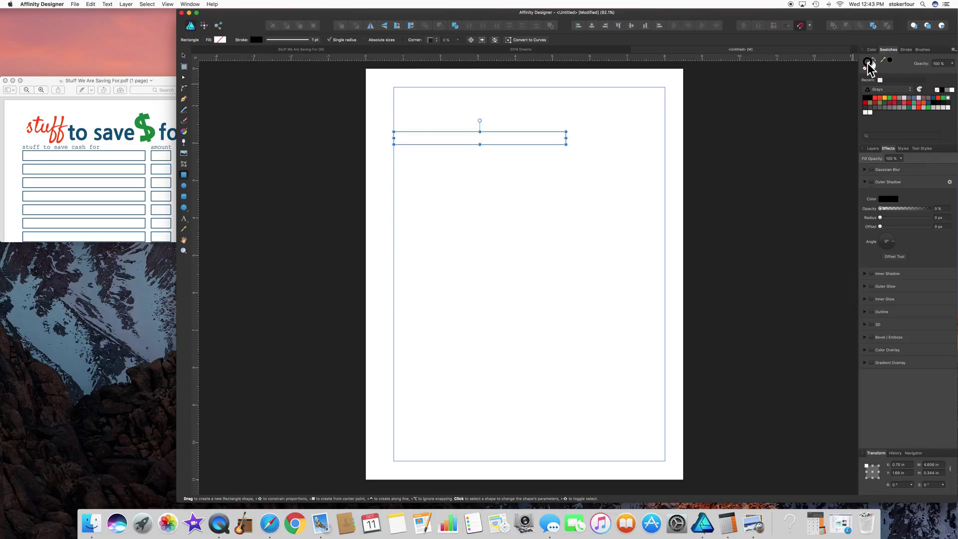
click(933, 99)
click(182, 56)
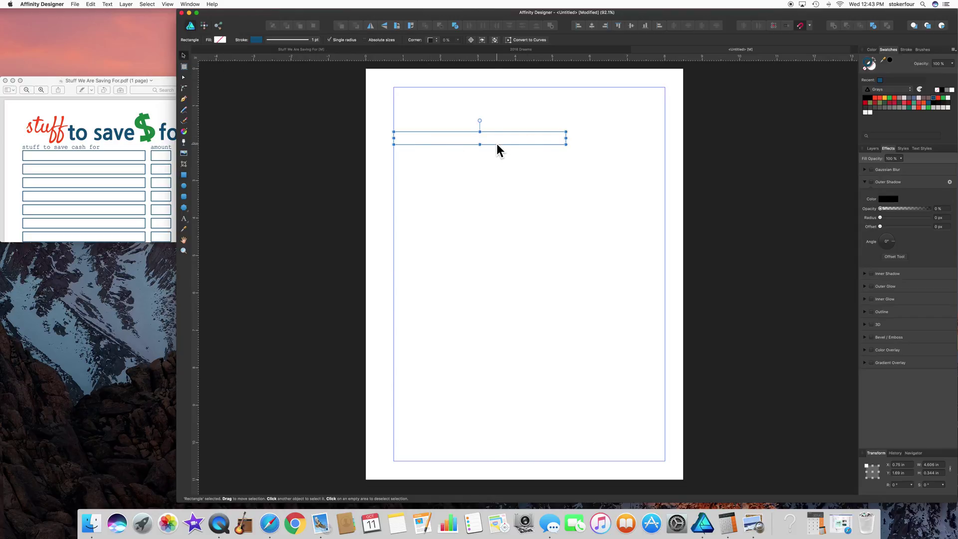
click(166, 86)
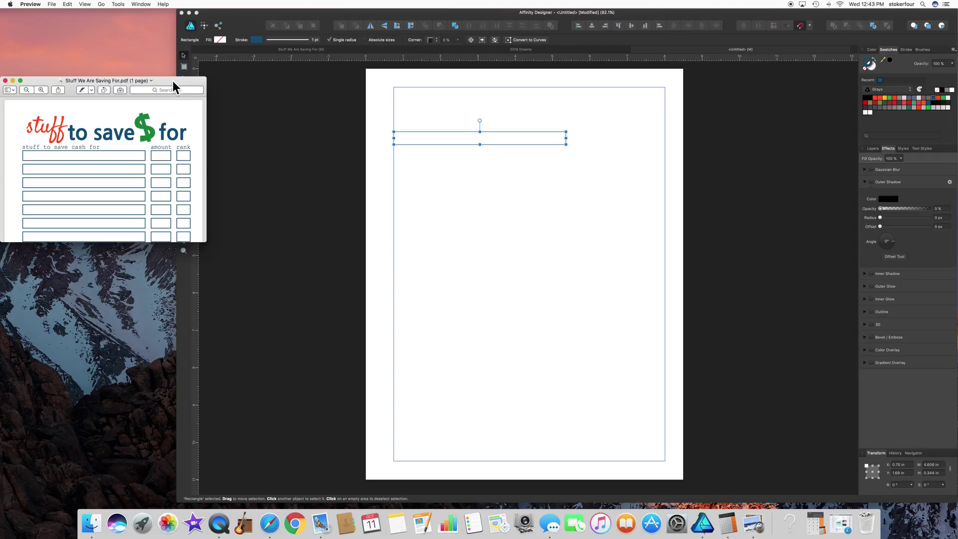
Duplicate the rectangle to its right and shorten the copy into a shorter box
click(466, 142)
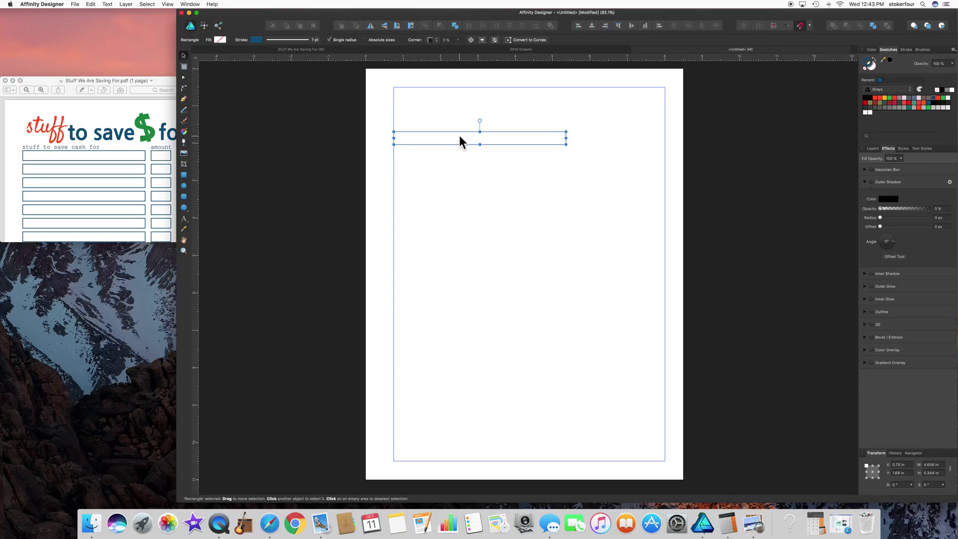
drag(460, 138, 574, 138)
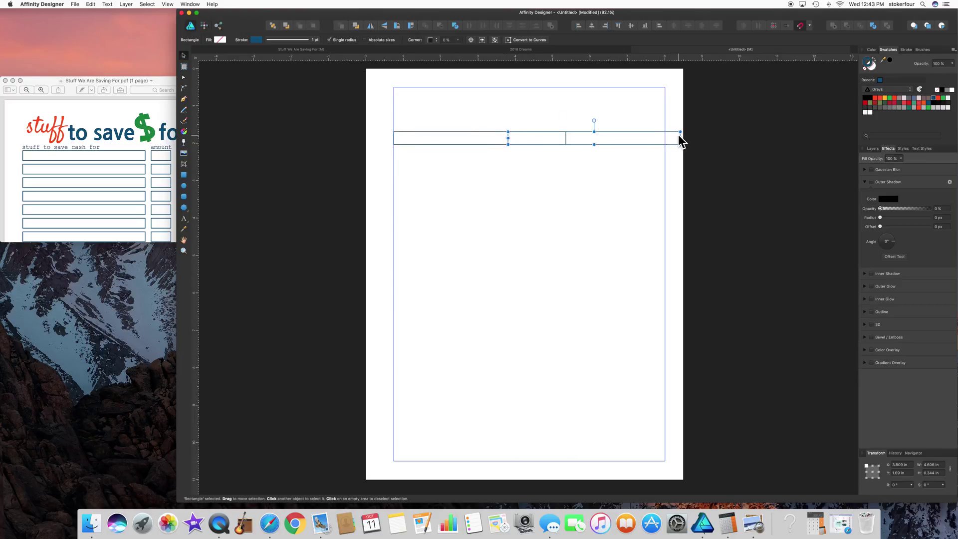
drag(678, 138, 624, 137)
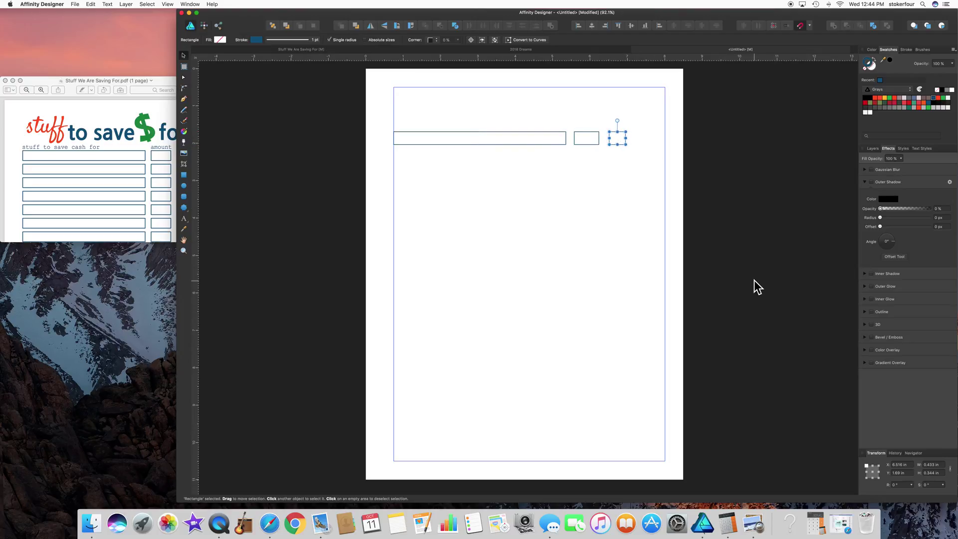
Resize a box into a 0.344 × 0.344 in square in the Transform panel
click(930, 465)
click(938, 472)
text(.433)
key(Return)
key(super+z)
click(931, 465)
text(.344)
key(Return)
Move the square to the right margin, shift the middle box right, and widen the long rectangle
drag(618, 140, 655, 136)
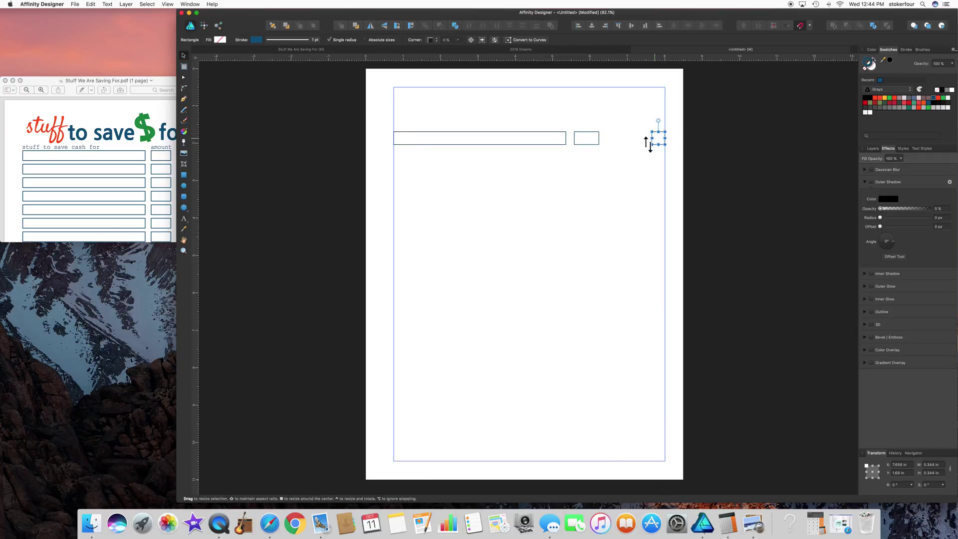
click(588, 141)
drag(588, 142, 633, 137)
click(550, 145)
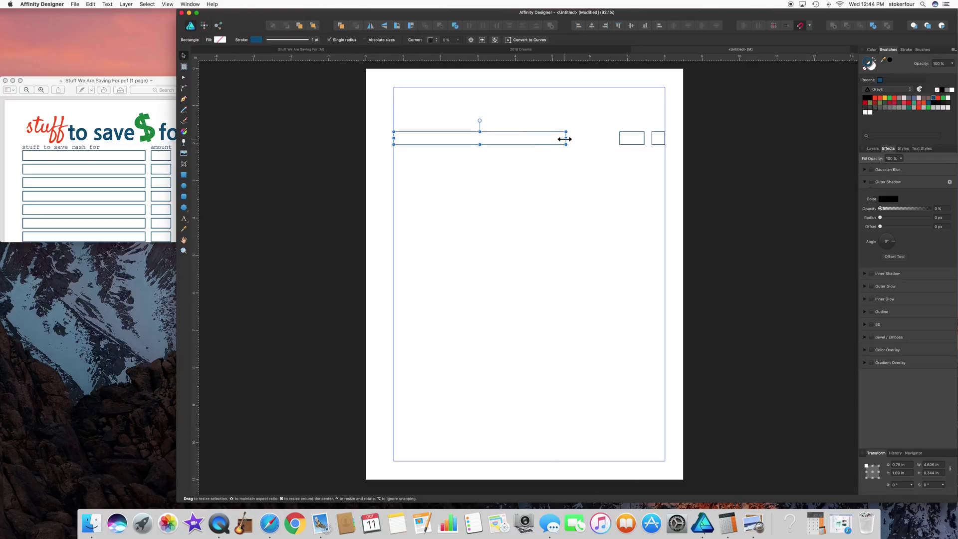
drag(565, 138, 612, 138)
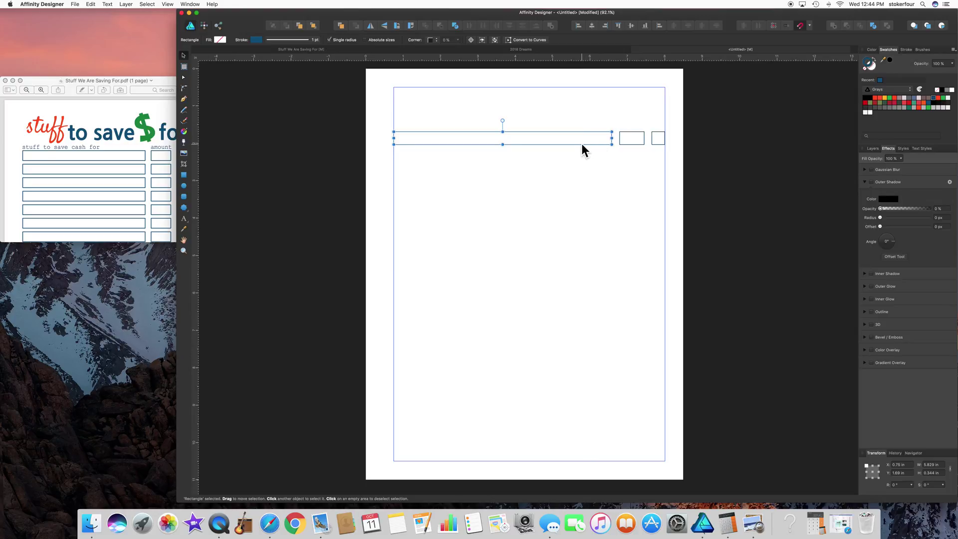
Select all three boxes, align their top edges and space them evenly across
shift+click(632, 141)
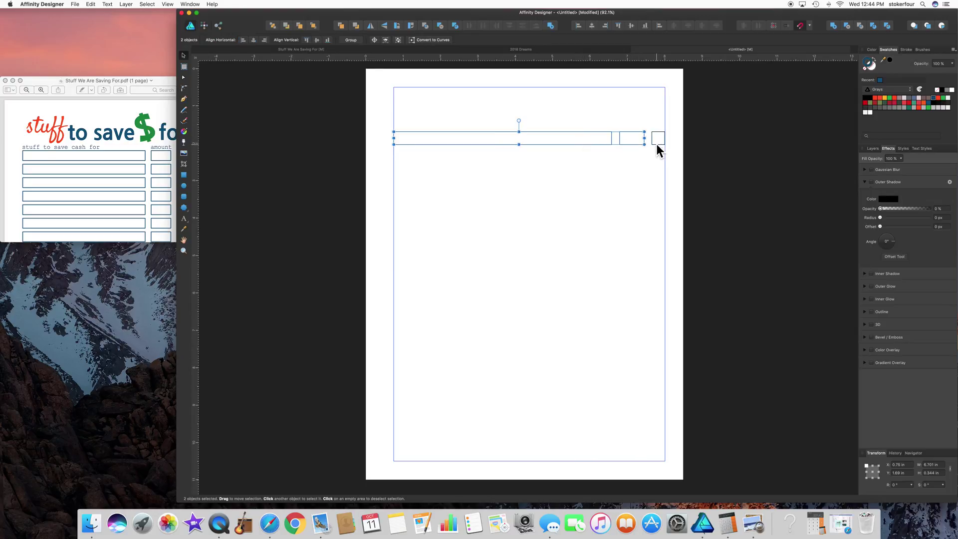
shift+click(656, 143)
click(618, 24)
click(673, 25)
right_click(558, 134)
Group the three boxes into a row and duplicate rows down the page to make 17
click(565, 161)
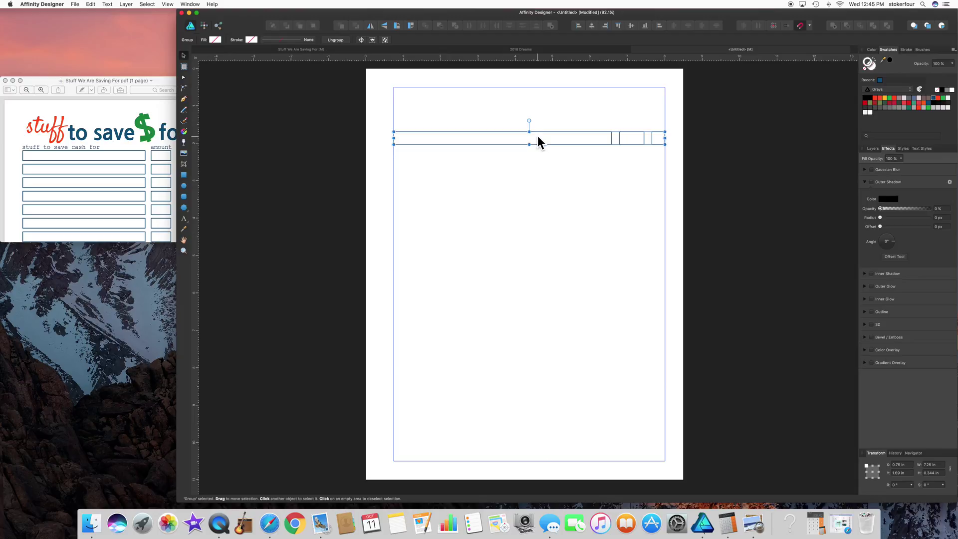
drag(537, 136, 535, 230)
drag(381, 122, 672, 265)
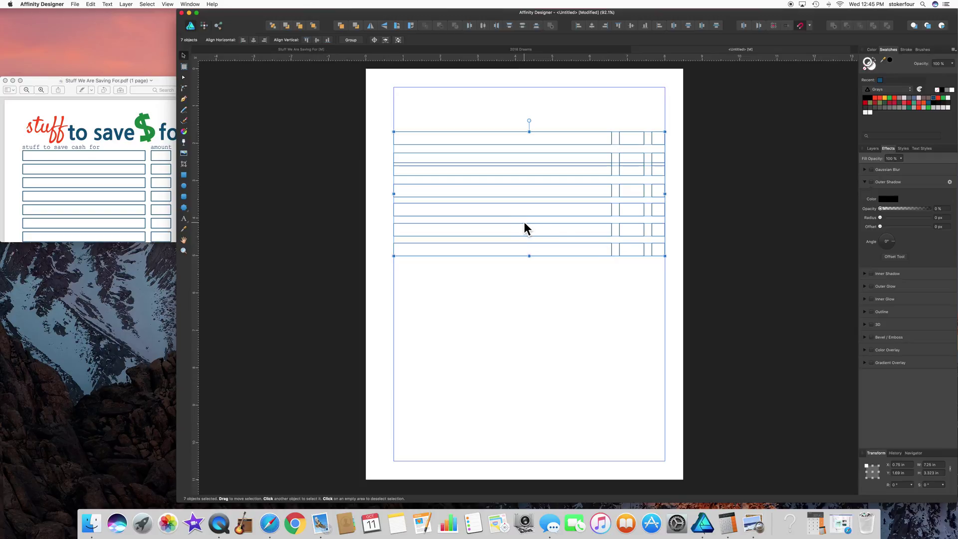
drag(526, 216, 525, 340)
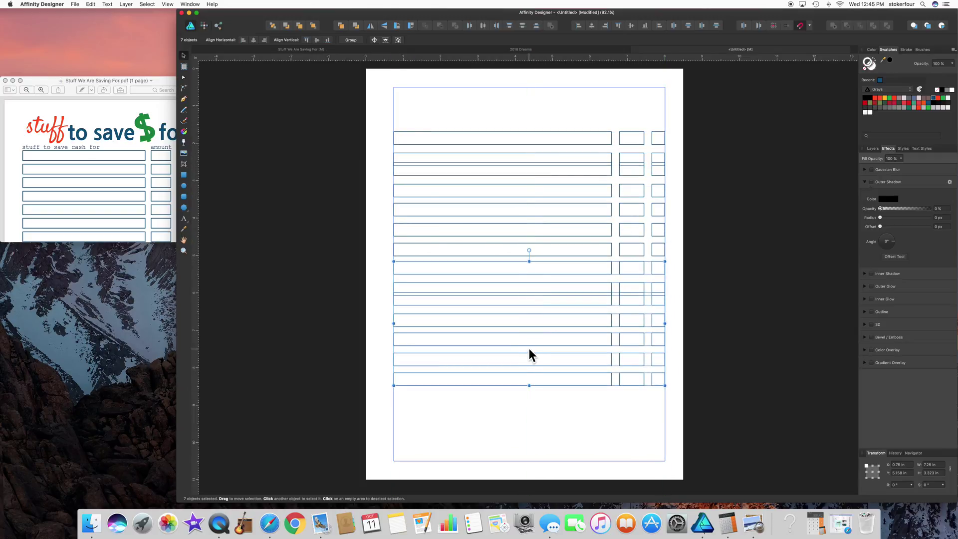
click(515, 410)
drag(529, 385, 519, 434)
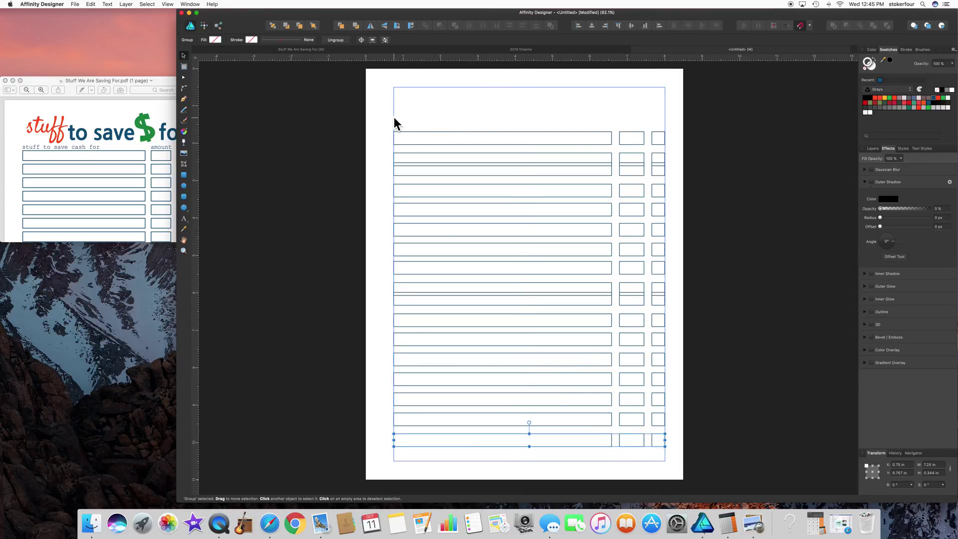
drag(389, 120, 673, 464)
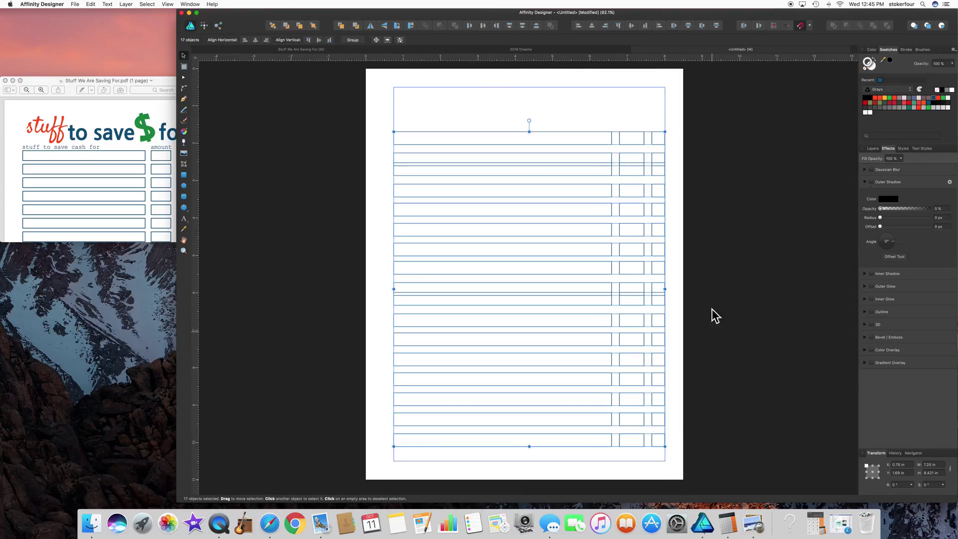
Space the 17 rows evenly, nudge them slightly lower, and group them together
click(606, 27)
click(687, 26)
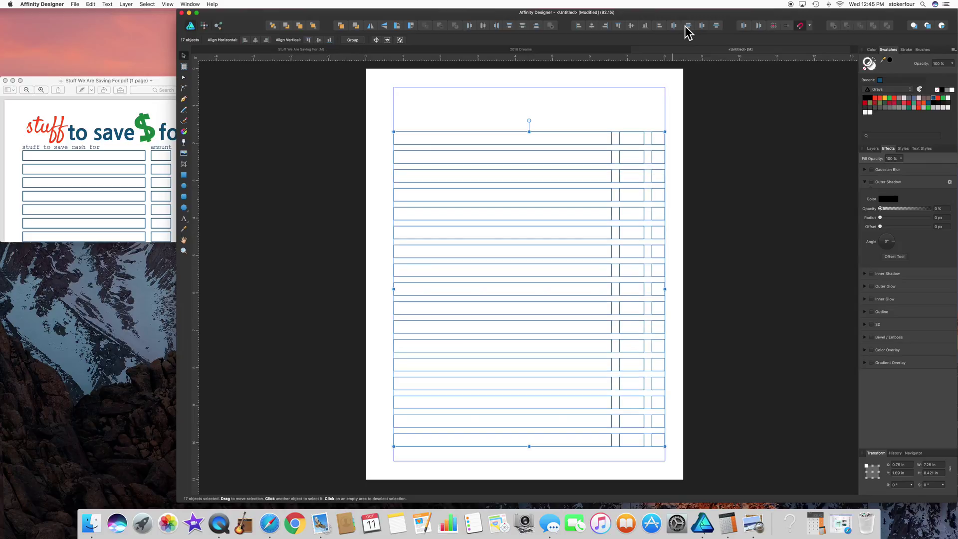
drag(514, 244, 512, 250)
right_click(513, 249)
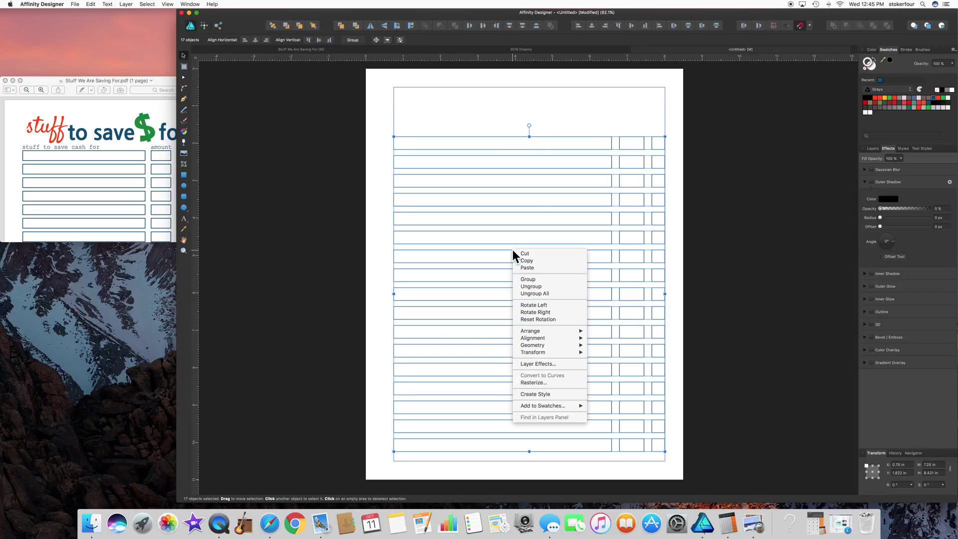
click(529, 282)
click(430, 124)
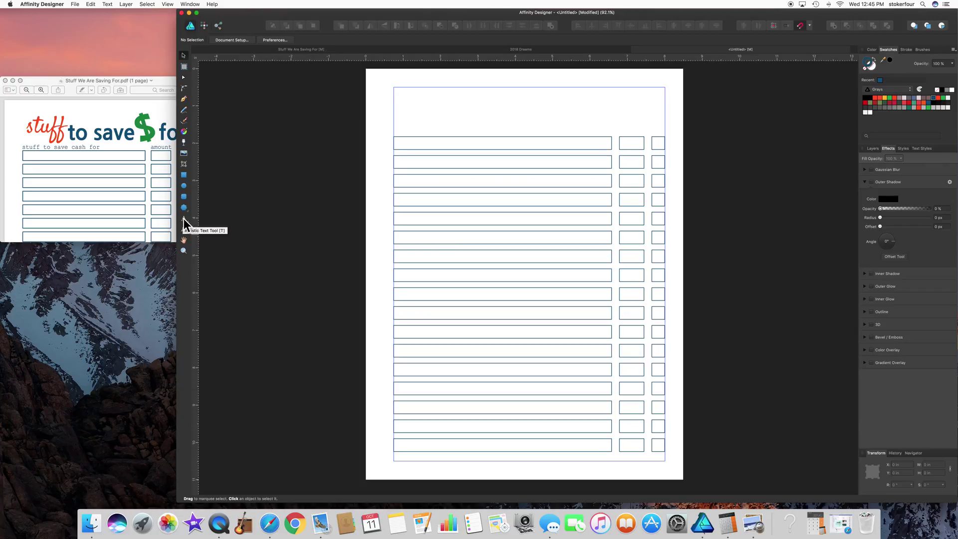
click(184, 220)
Type 'stuff' at the page's top-left and set it in Satisfy at 64 pt
click(418, 98)
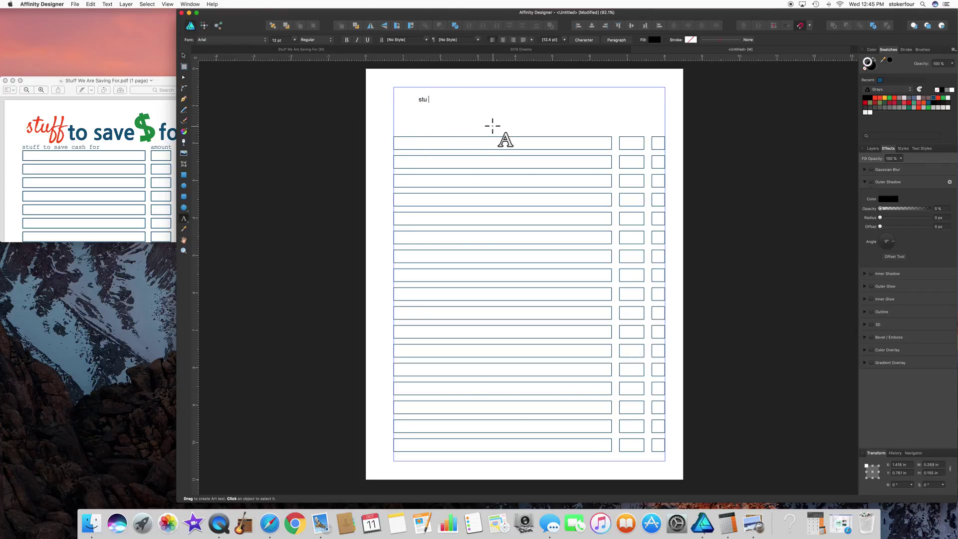
double_click(423, 100)
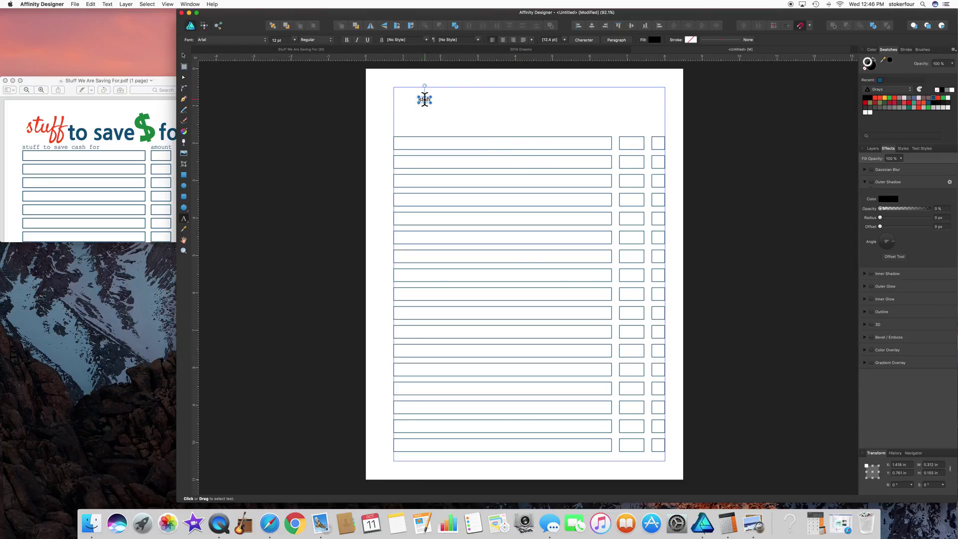
click(264, 40)
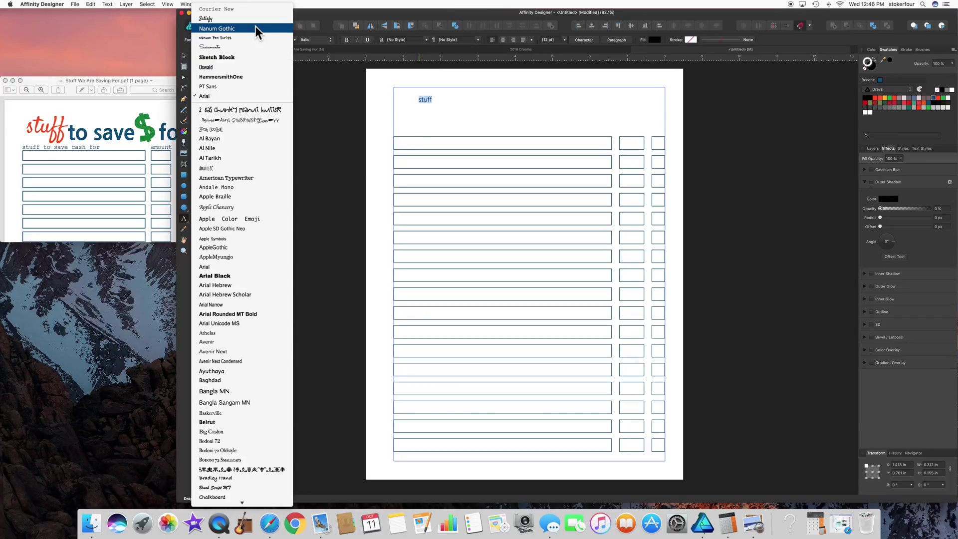
click(250, 20)
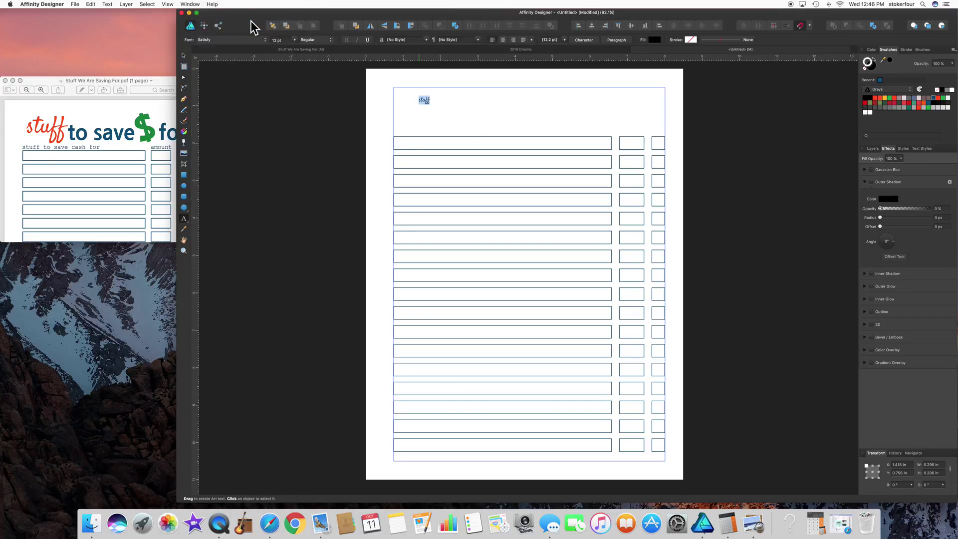
click(295, 40)
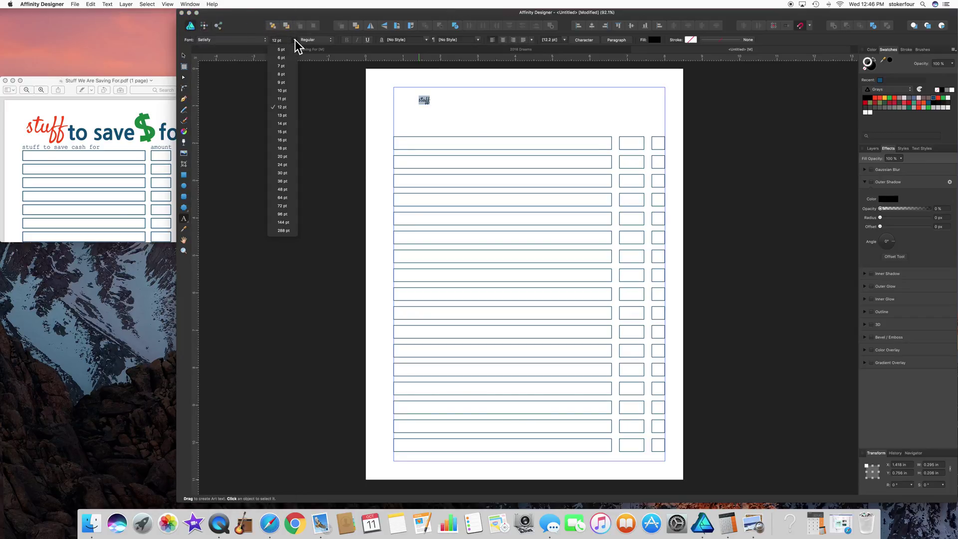
click(278, 198)
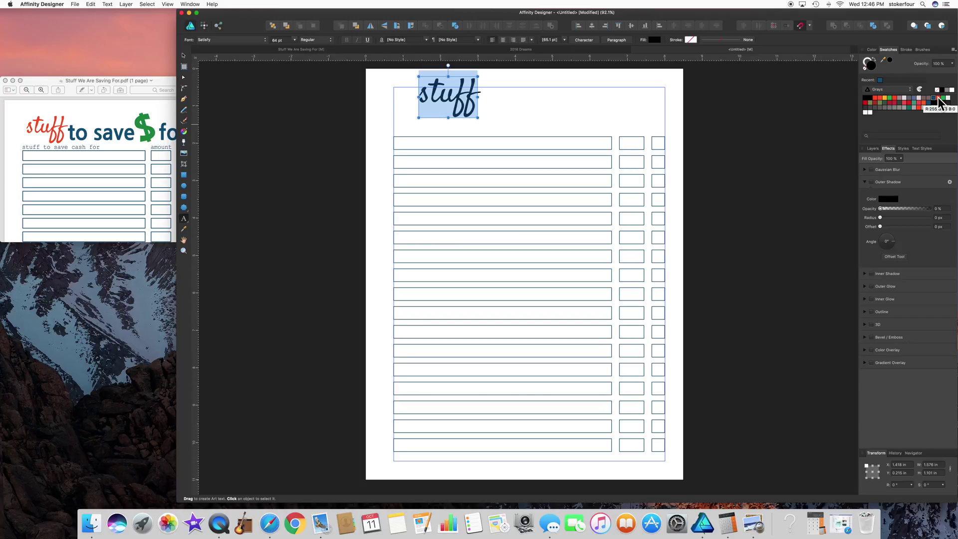
Colour the 'stuff' heading red-orange (FF4900) from the Swatches panel
click(938, 97)
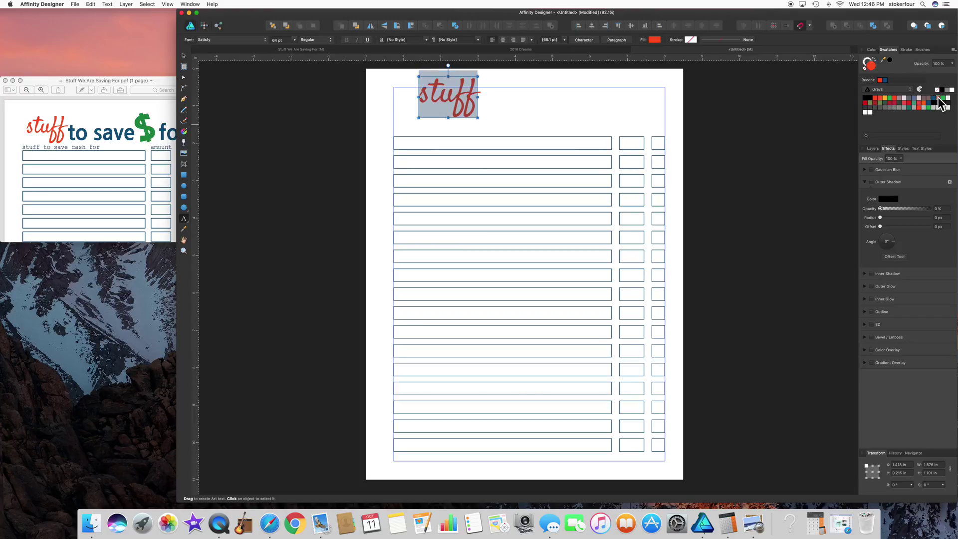
double_click(869, 64)
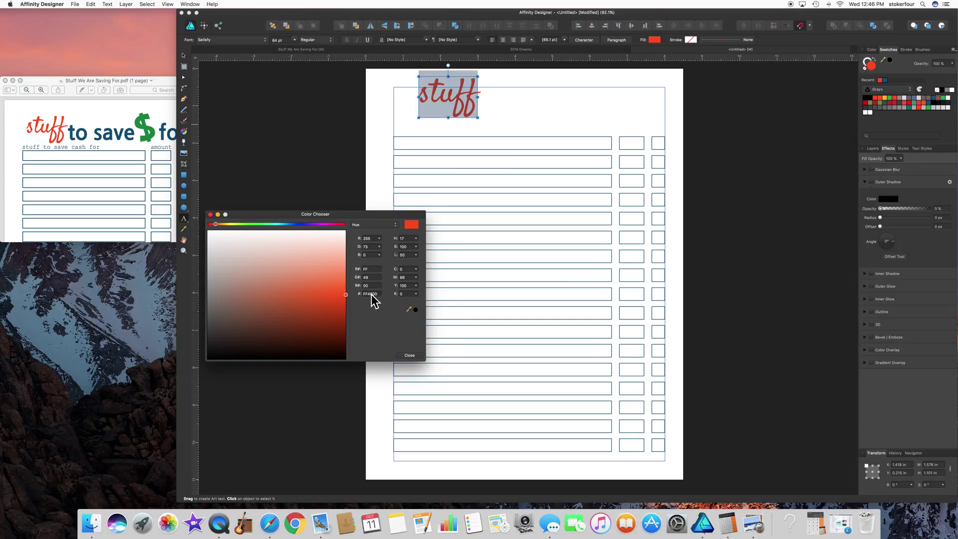
click(210, 214)
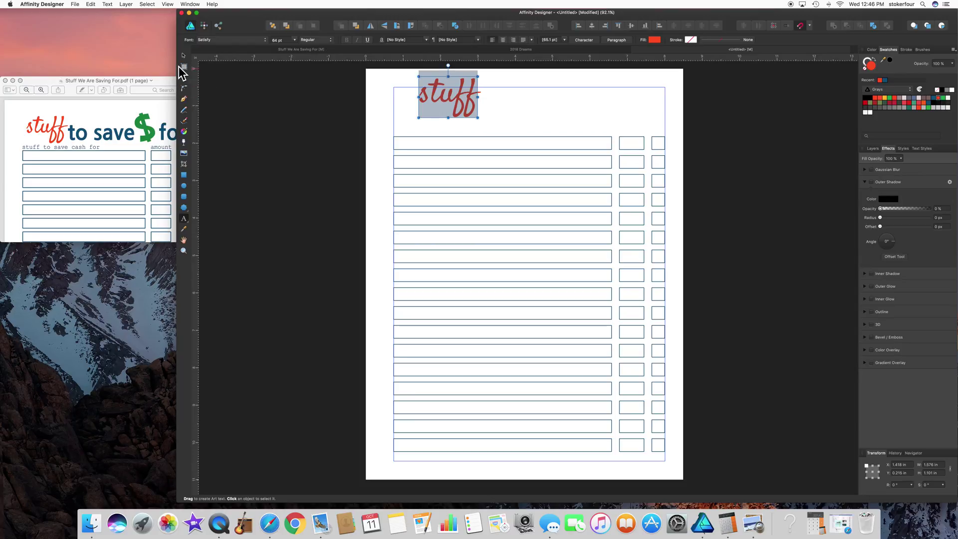
click(184, 55)
Tuck 'stuff' into the top-left corner and duplicate it, retyping the copy as 'to save'
drag(434, 106, 419, 108)
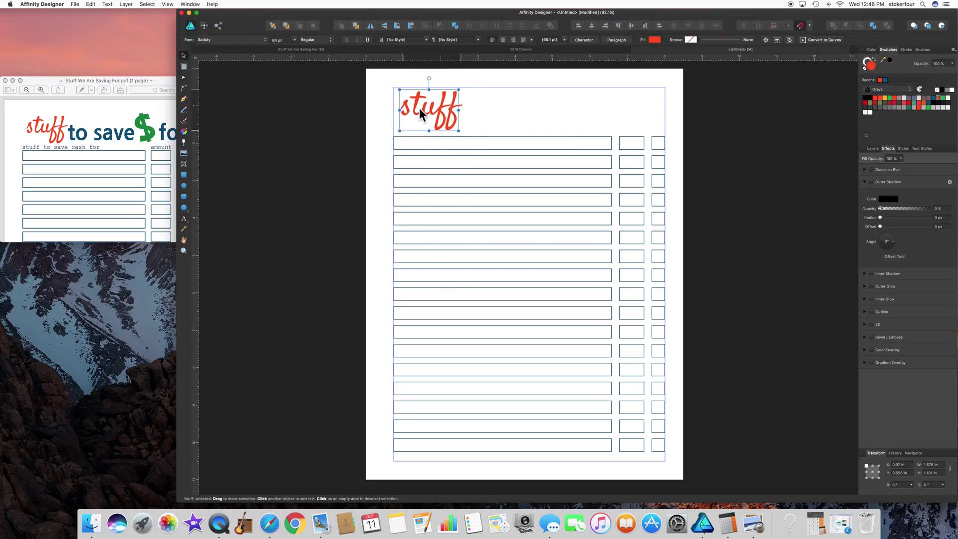
click(277, 130)
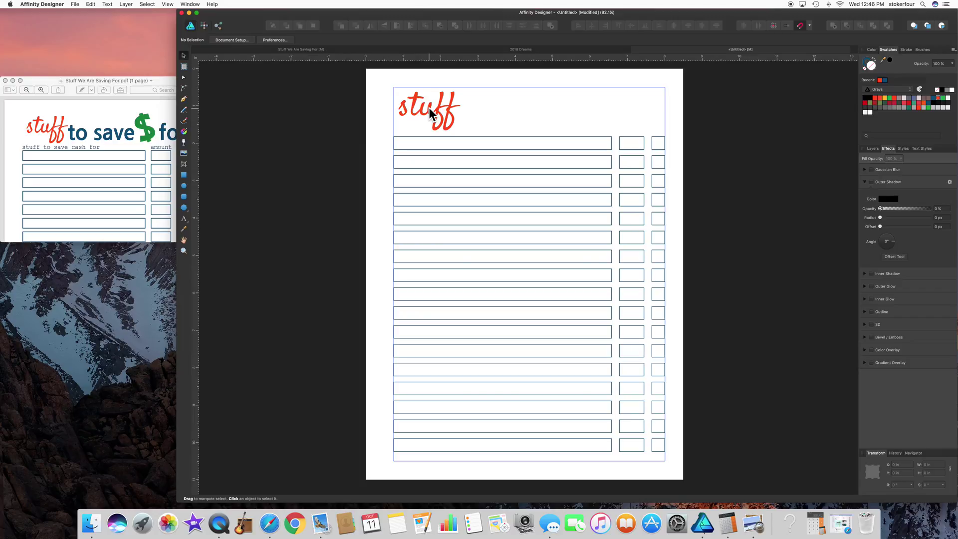
click(411, 114)
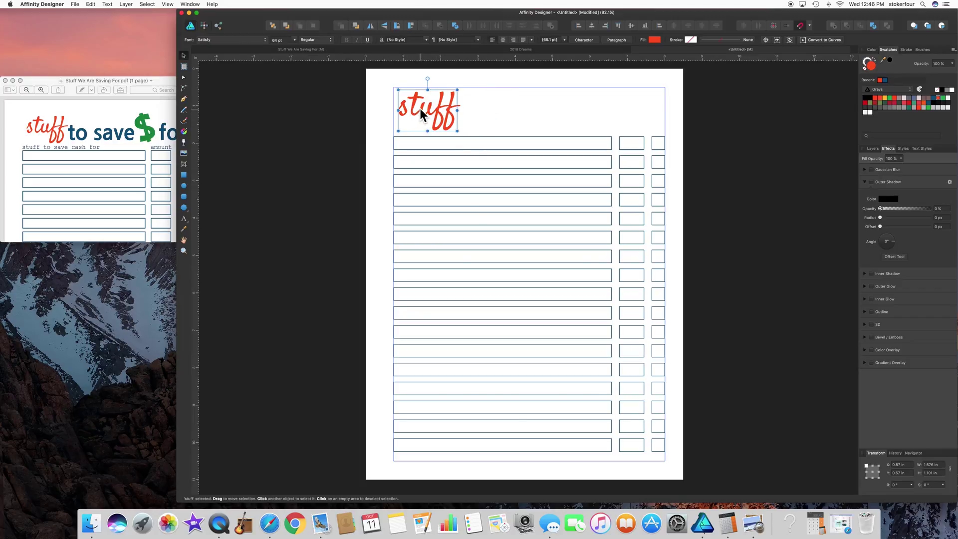
drag(419, 108, 490, 115)
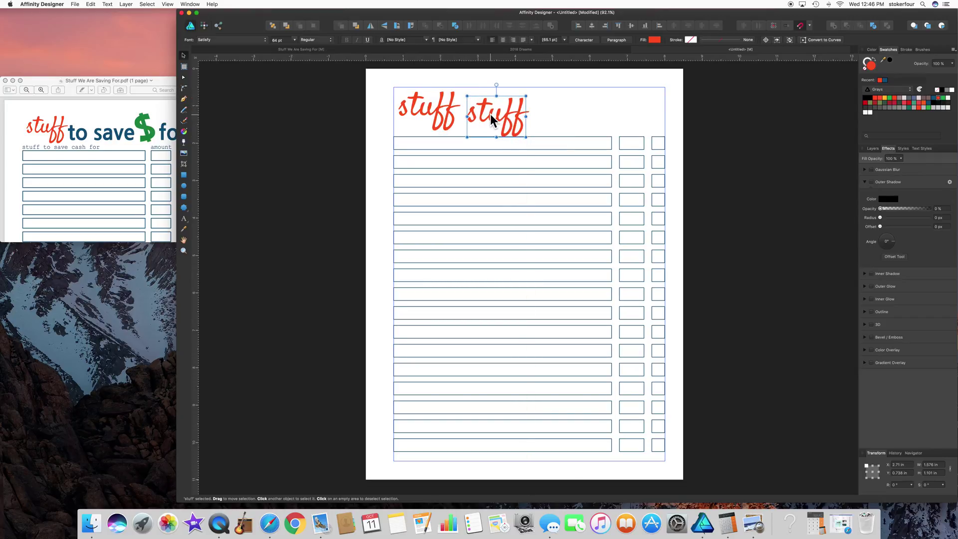
double_click(509, 120)
double_click(509, 120)
text(to save)
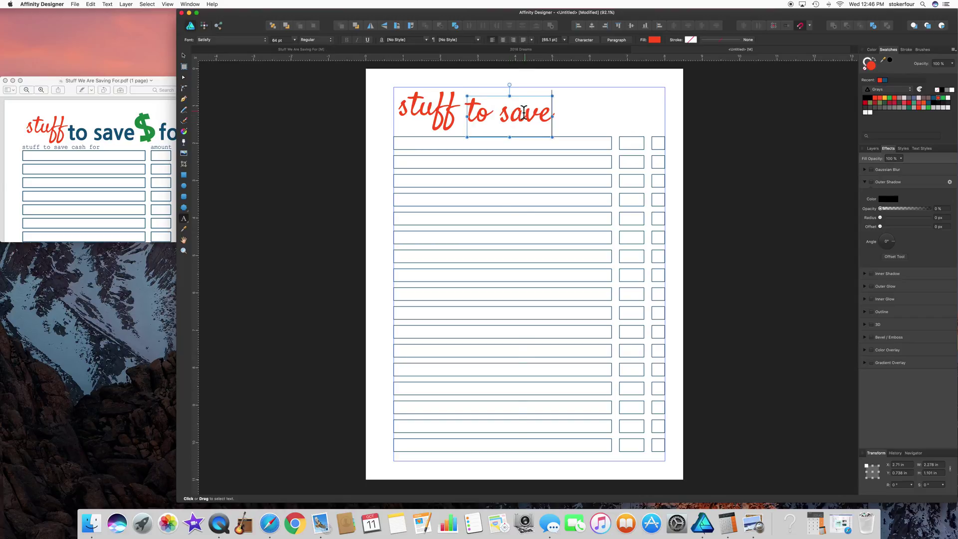
Set 'to save' in dark blue Nanum Gothic 48 pt and place it beside 'stuff'
double_click(528, 115)
triple_click(529, 114)
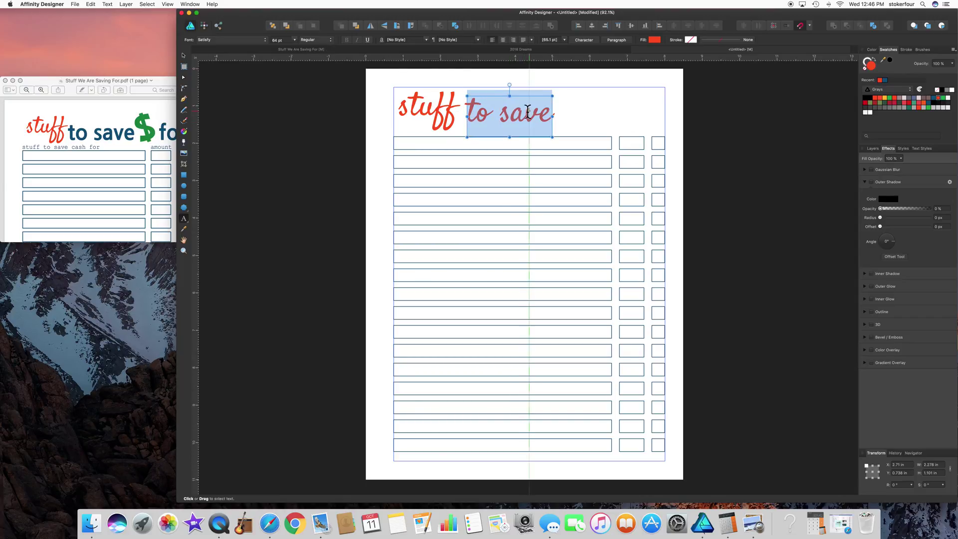
click(266, 40)
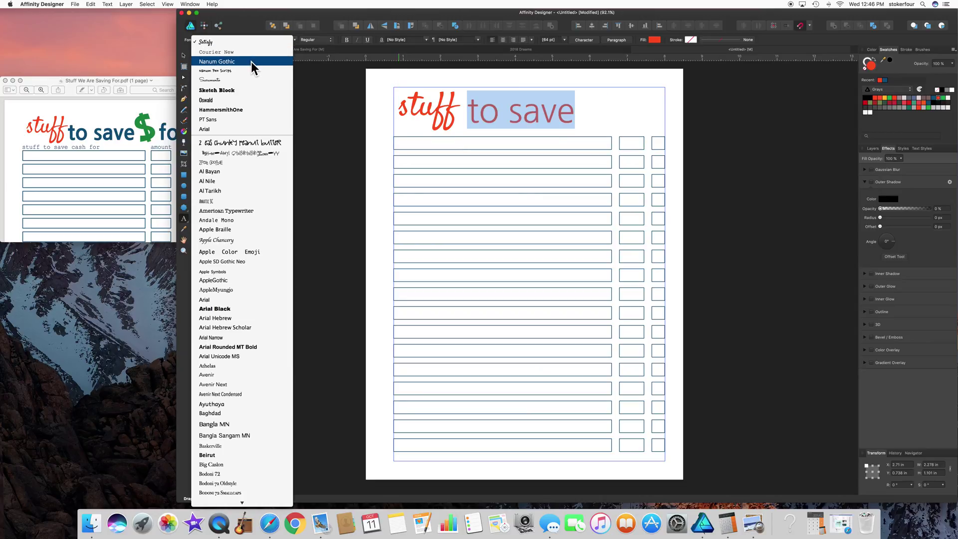
click(250, 61)
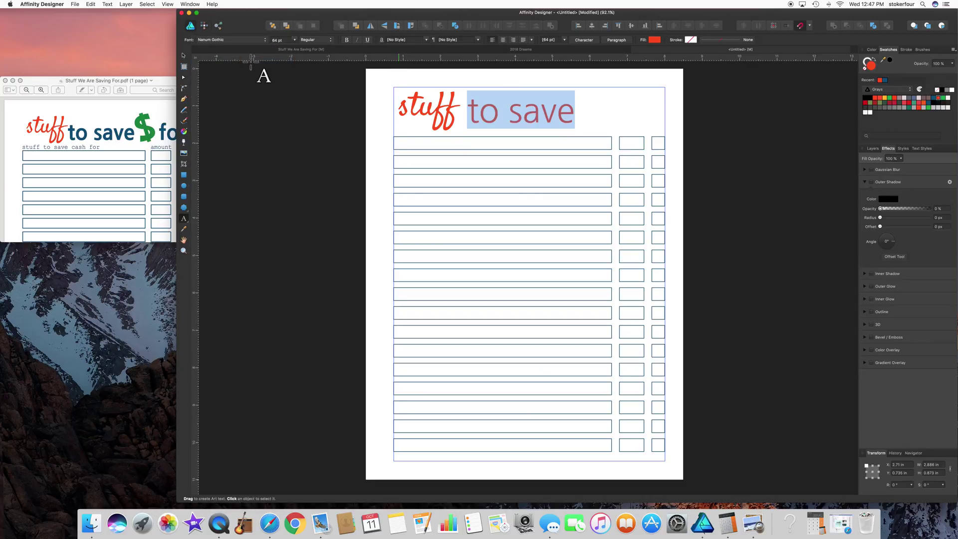
click(294, 39)
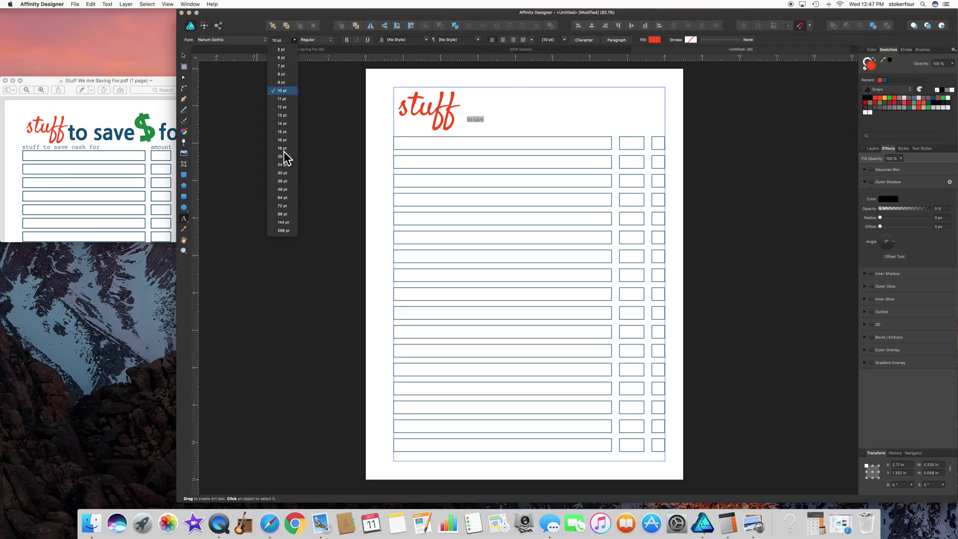
click(281, 189)
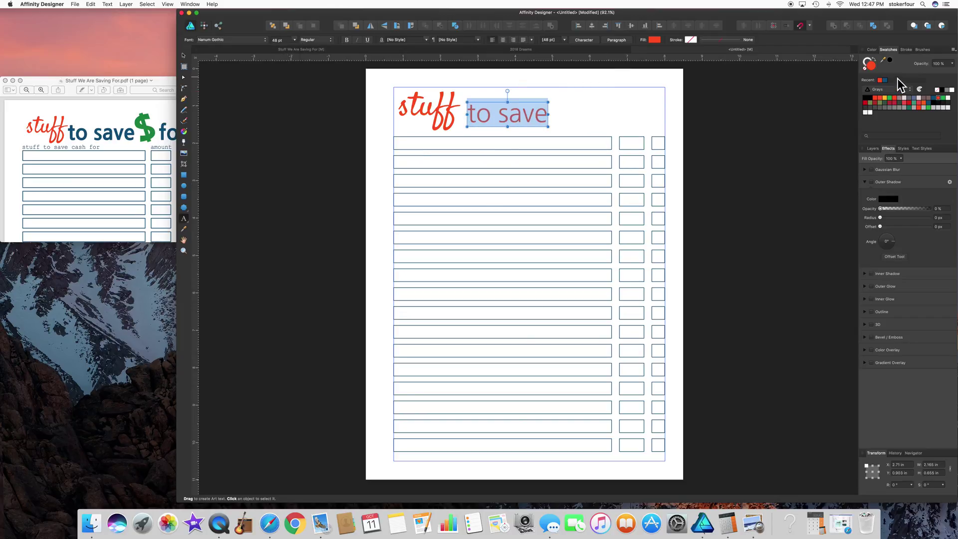
click(884, 82)
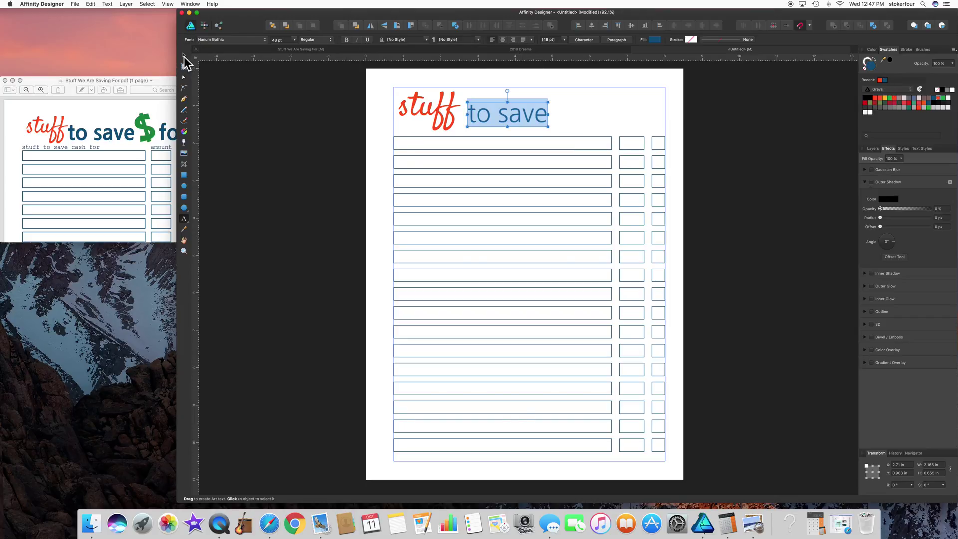
click(184, 56)
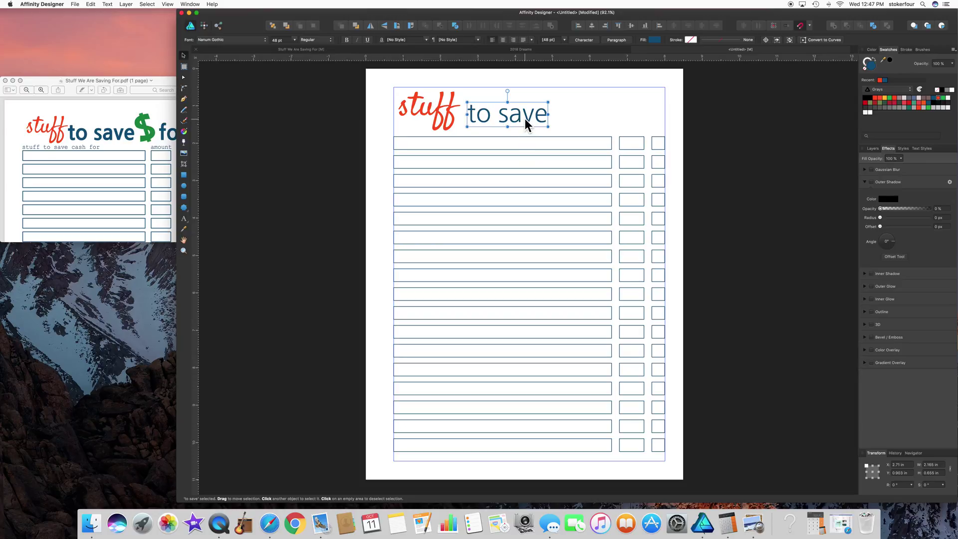
drag(524, 119, 624, 118)
Retype the top-right copy as 'for' and nudge it slightly down and left
triple_click(624, 113)
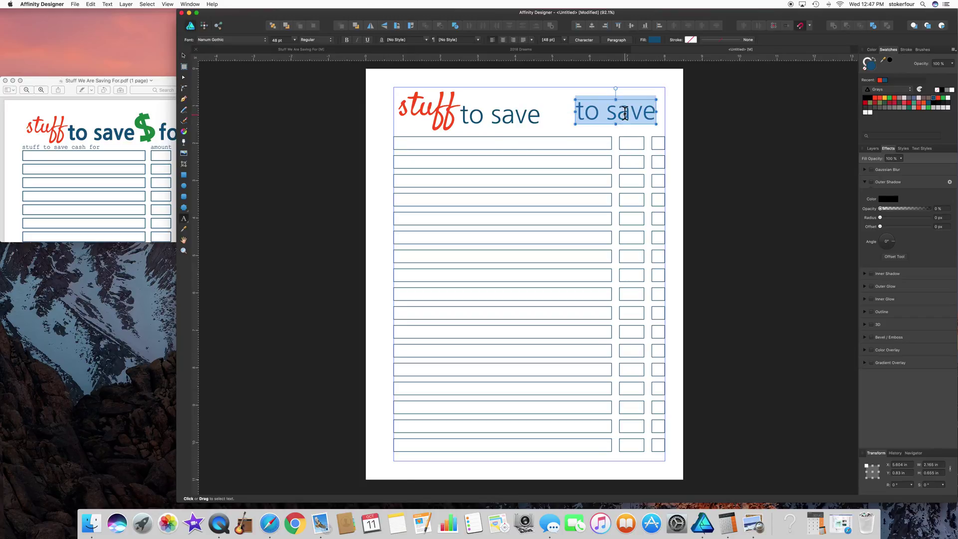
text(fro)
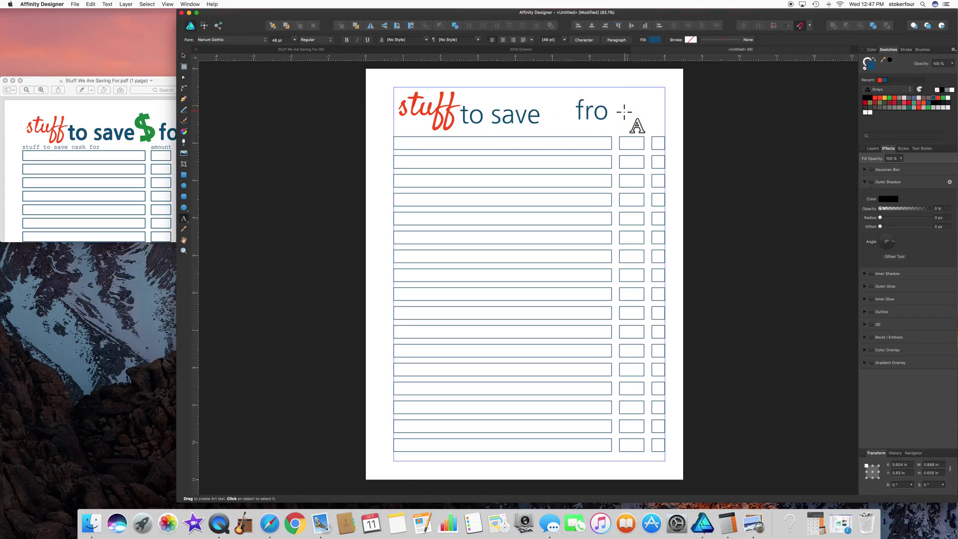
key(BackSpace)
text(or)
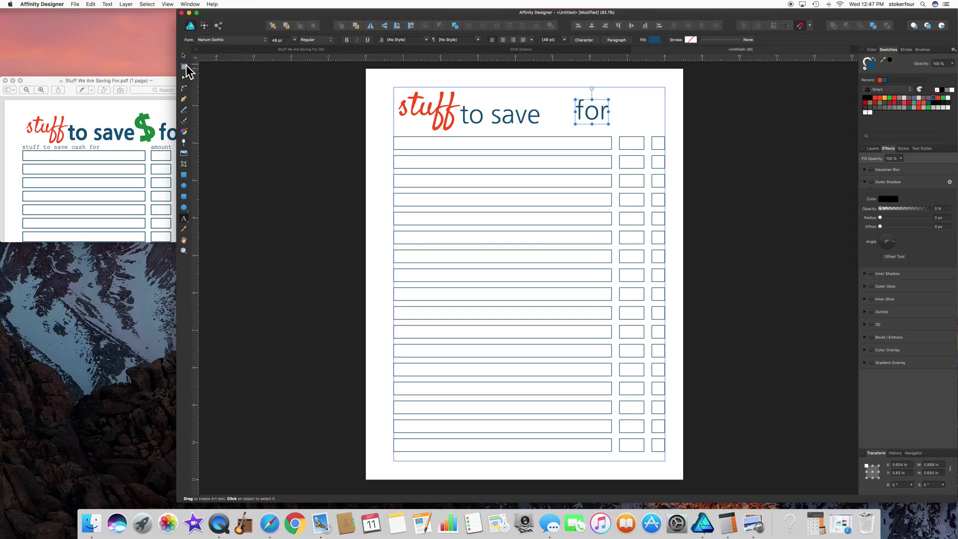
key(Escape)
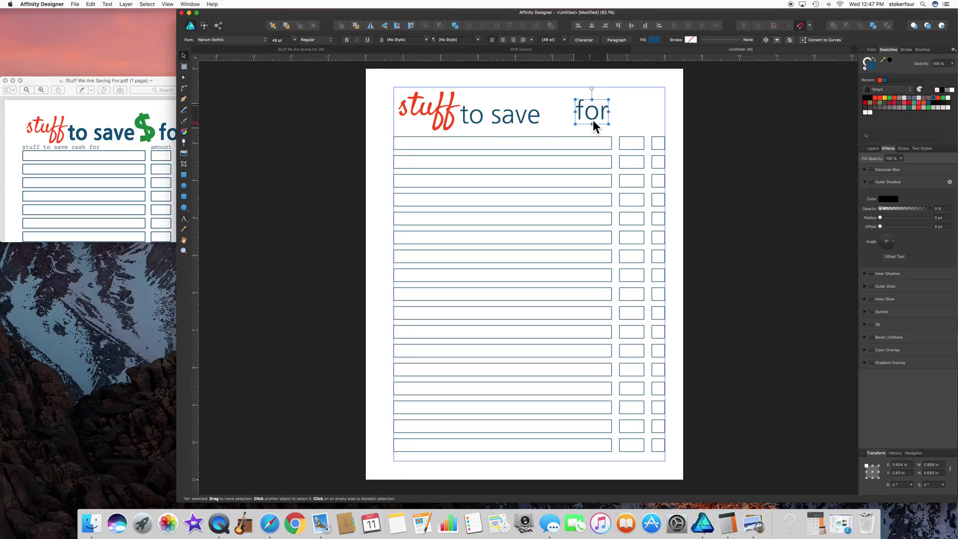
drag(594, 119, 592, 125)
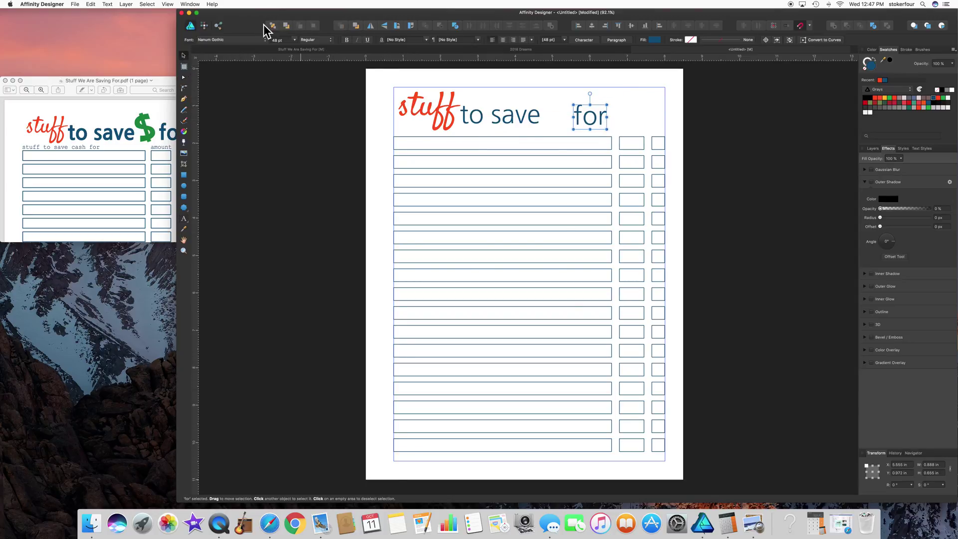
Rearrange the app windows to reveal the reference PDF and select the Blog Pictures folder
mouse_move(256, 23)
mouse_down()
mouse_move(334, 21)
mouse_move(268, 21)
mouse_up()
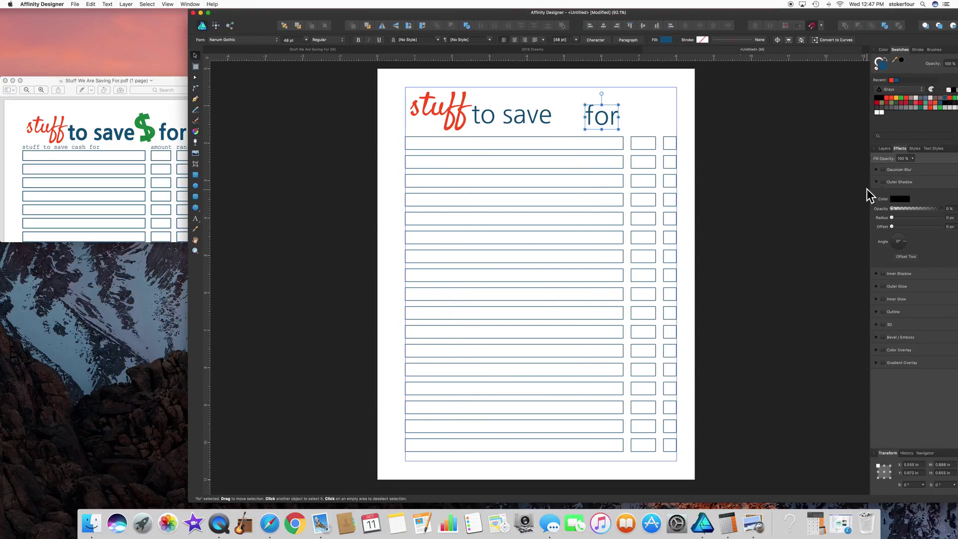
drag(882, 20, 804, 7)
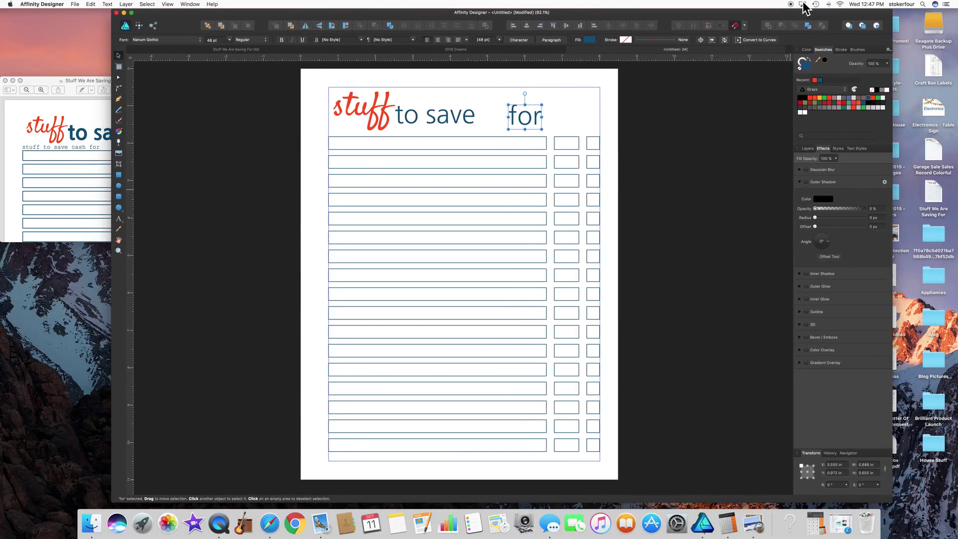
click(936, 364)
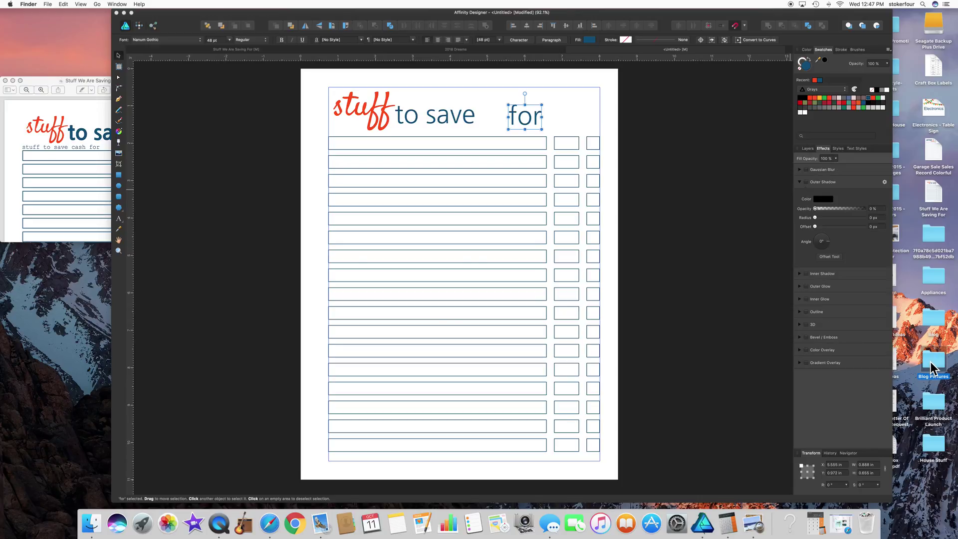
Drag Dollar Sign.png from Blog Pictures > My Graphics onto the worksheet, then close that folder window
double_click(931, 369)
double_click(403, 161)
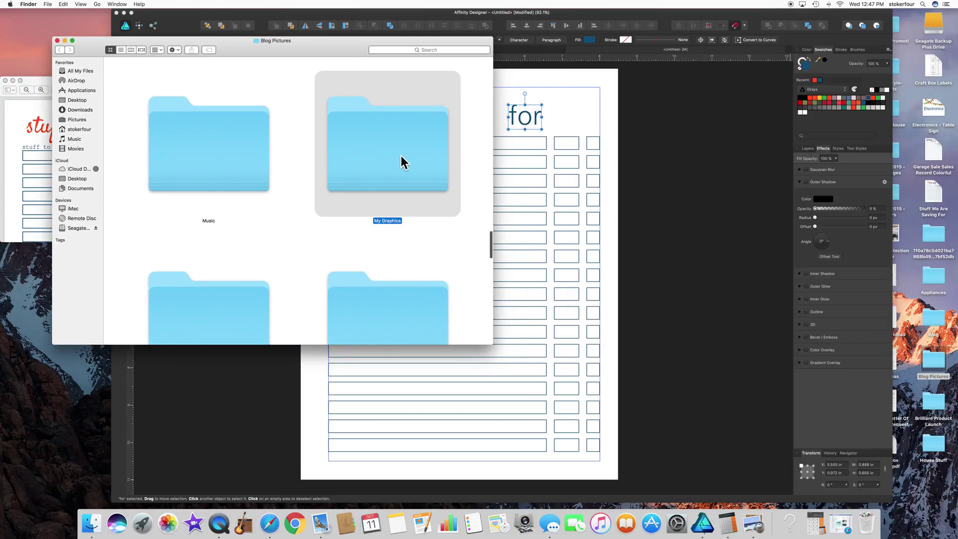
scroll(327, 159, up, 10)
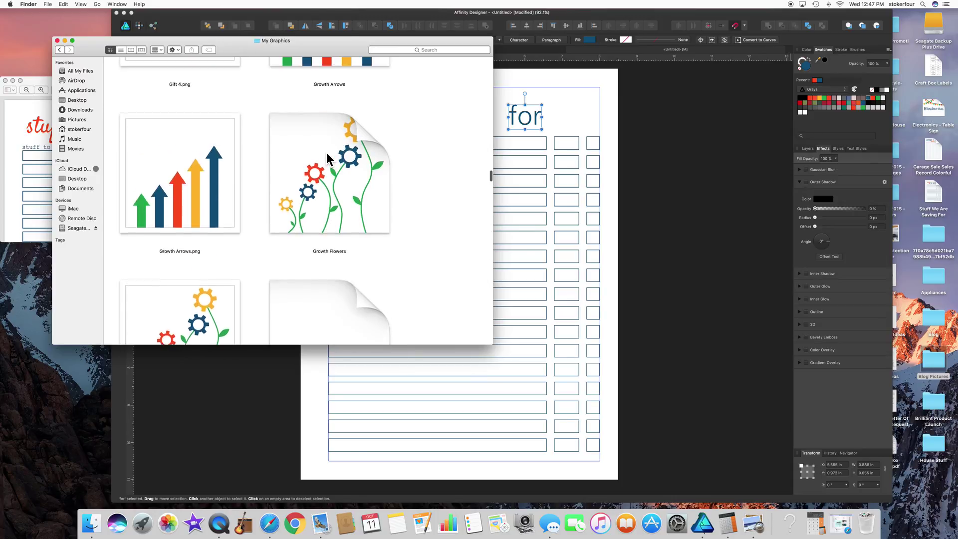
scroll(327, 159, up, 10)
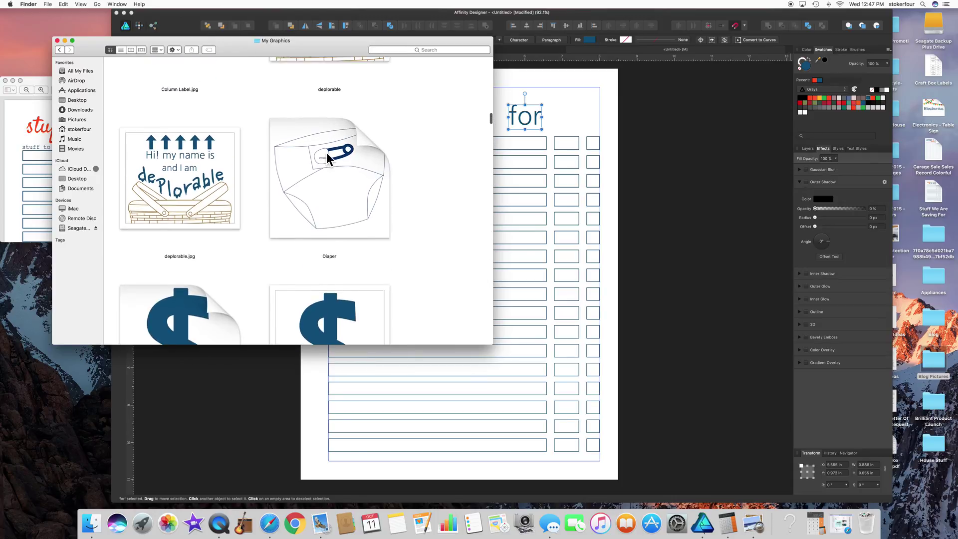
scroll(328, 160, down, 2)
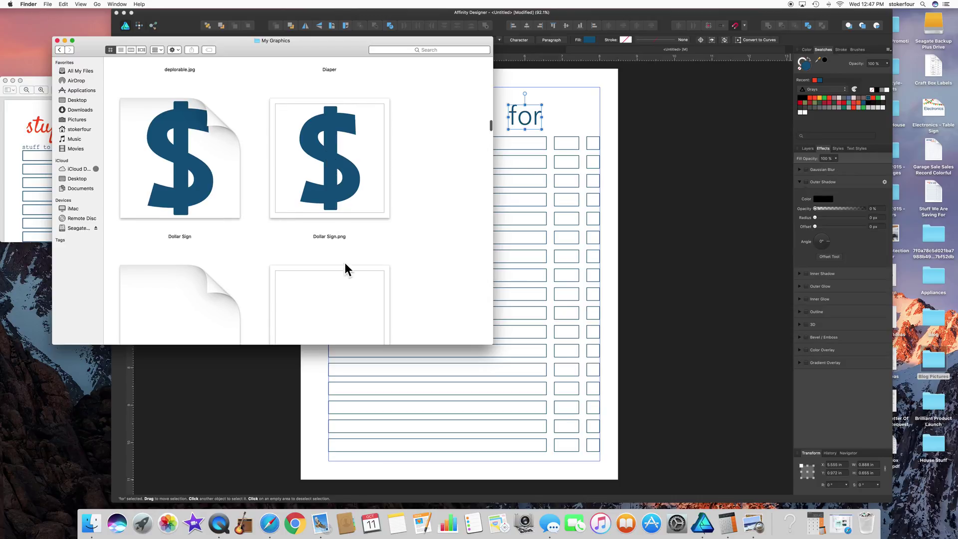
drag(331, 171, 562, 154)
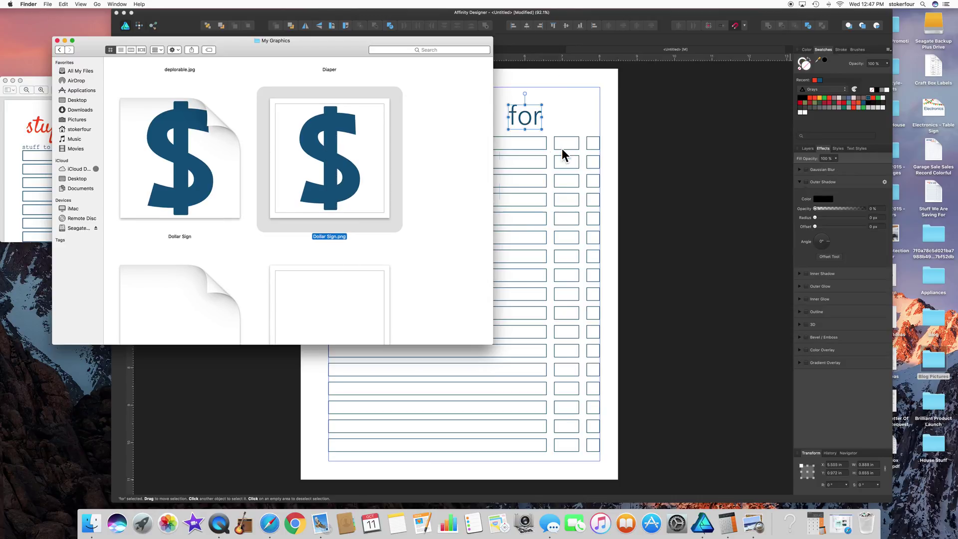
click(57, 41)
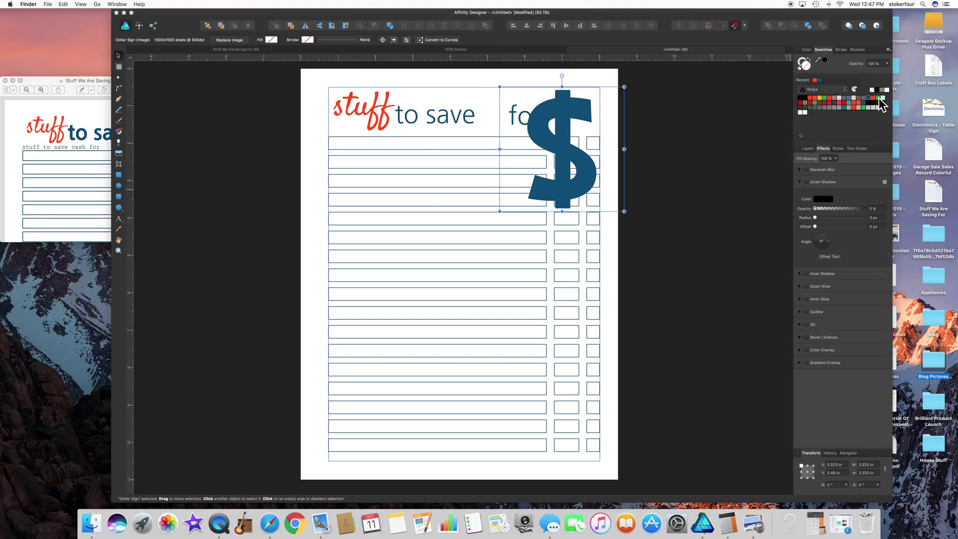
Color the dollar sign green and shrink it by dragging a corner handle
click(805, 65)
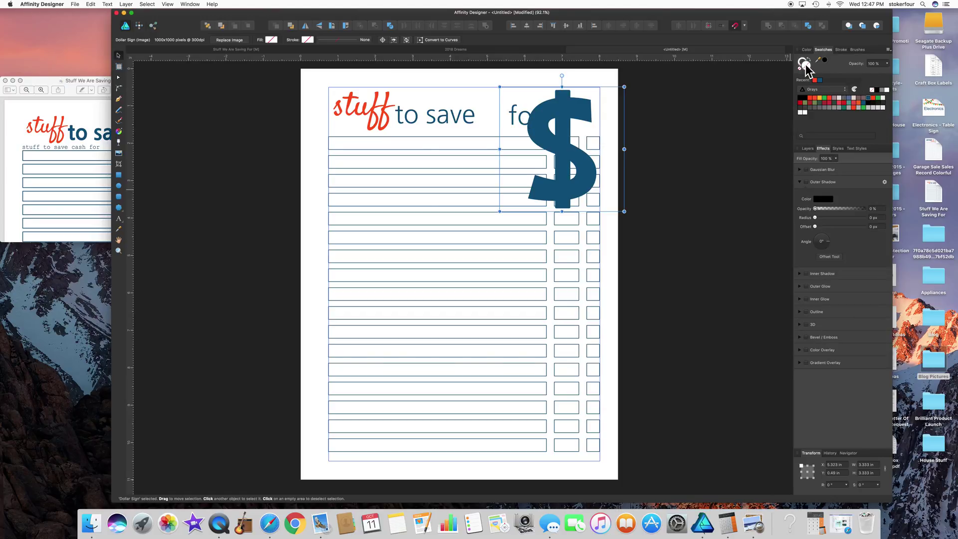
click(879, 98)
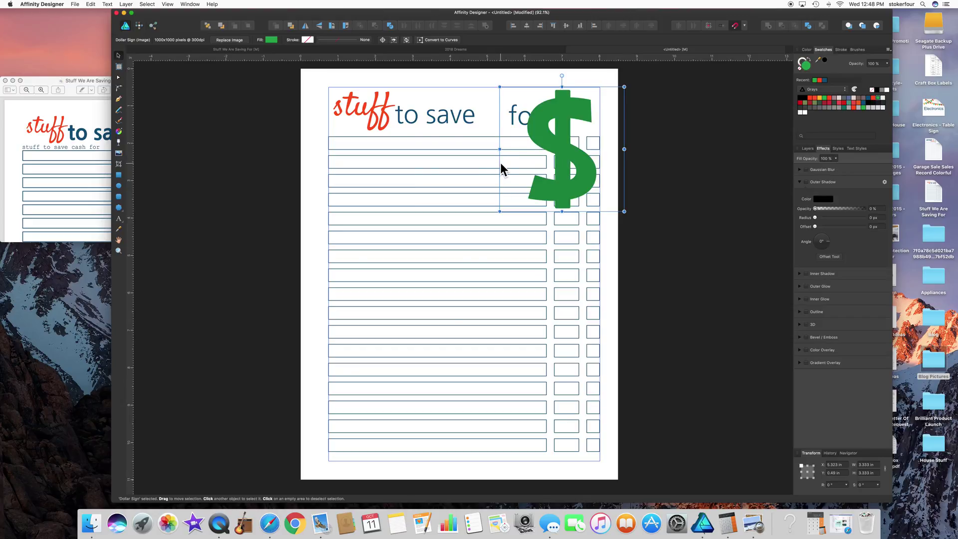
drag(624, 212, 590, 120)
Place the dollar sign just left of 'for', tilt it about 12 degrees, and compare with the reference PDF
click(537, 122)
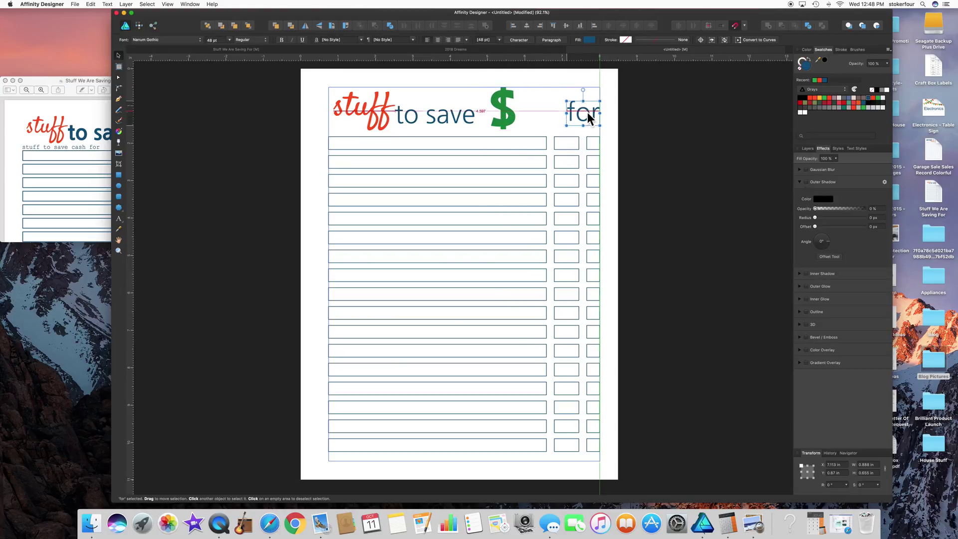
click(509, 119)
drag(509, 118, 554, 118)
drag(548, 75, 542, 73)
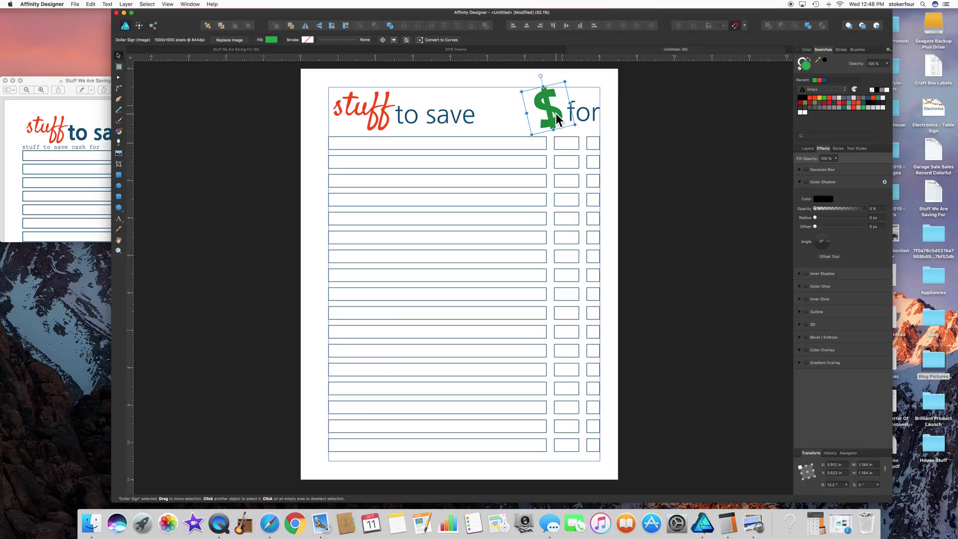
drag(556, 113, 575, 116)
click(584, 115)
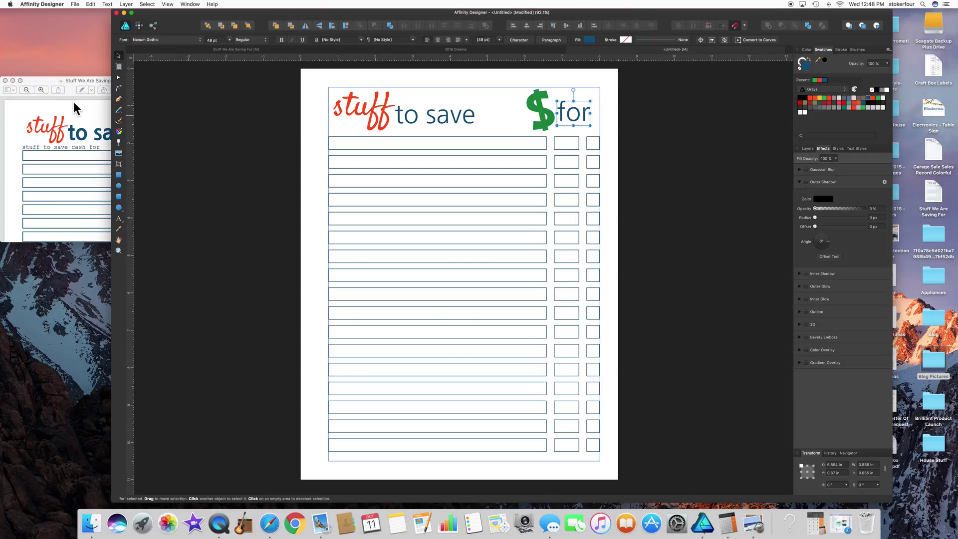
click(38, 84)
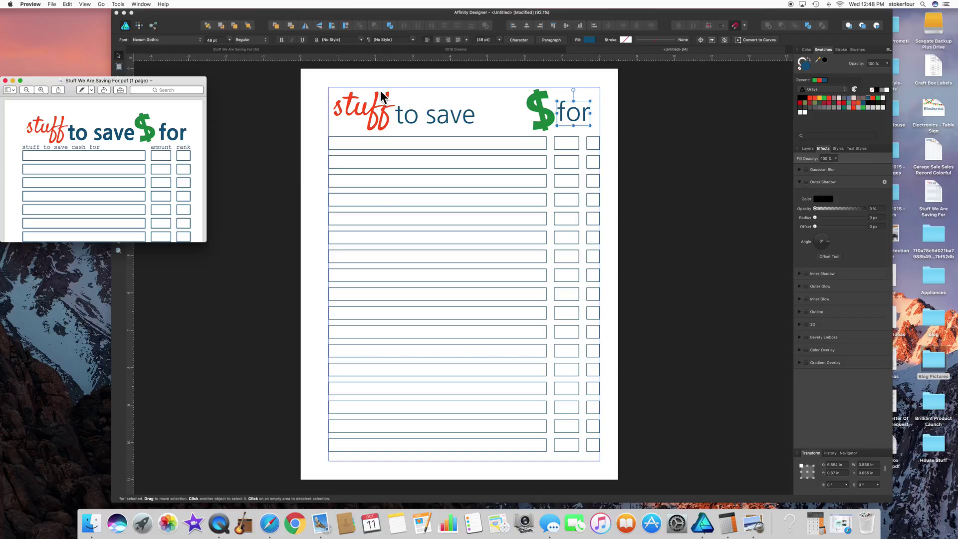
click(415, 119)
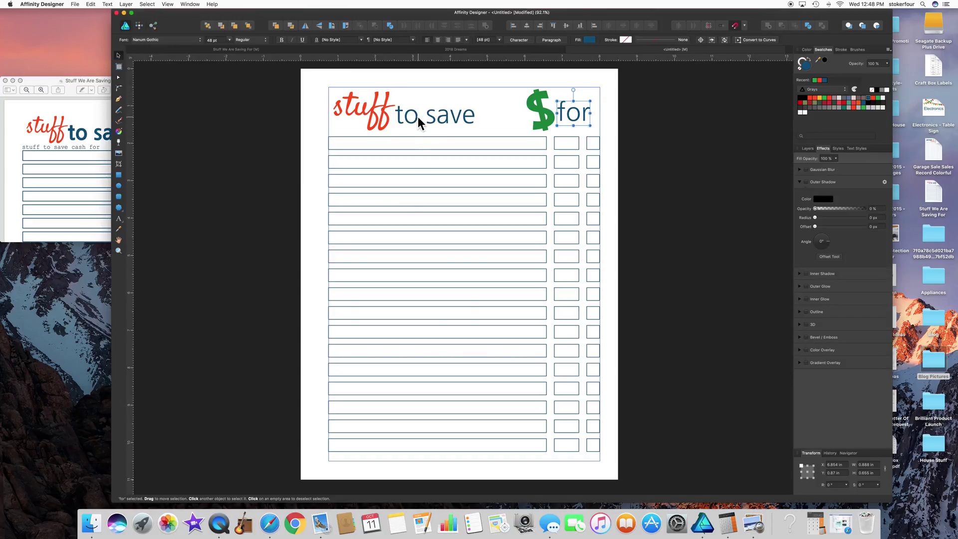
Shift 'to save' to the right and check it against the reference PDF
click(411, 115)
drag(411, 116, 441, 113)
click(68, 82)
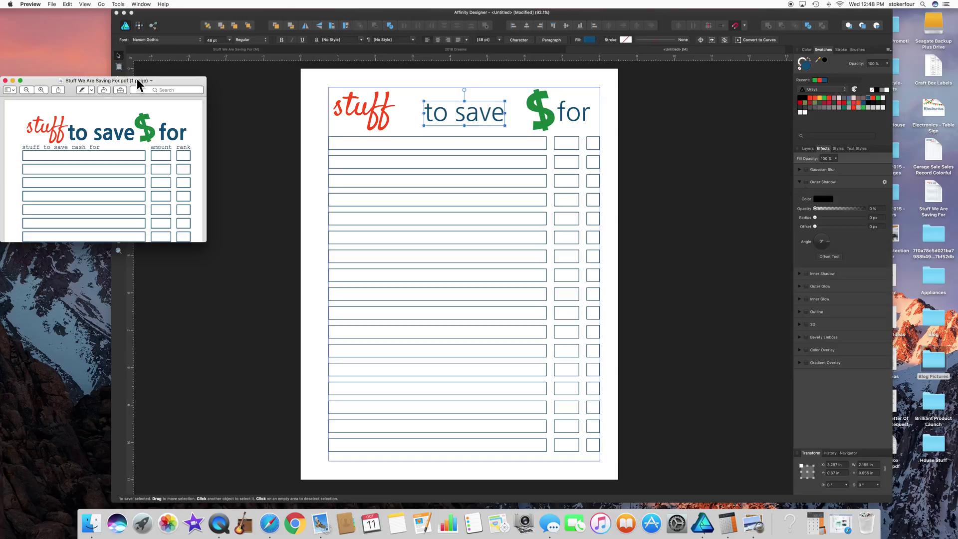
click(454, 122)
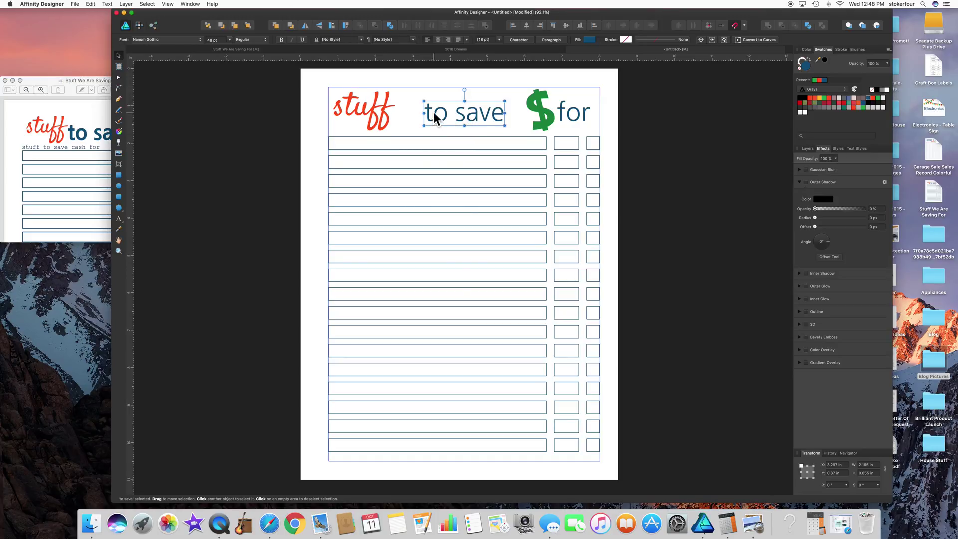
Make the 'to save' and 'for' heading text bold
double_click(435, 113)
key(super+a)
click(281, 40)
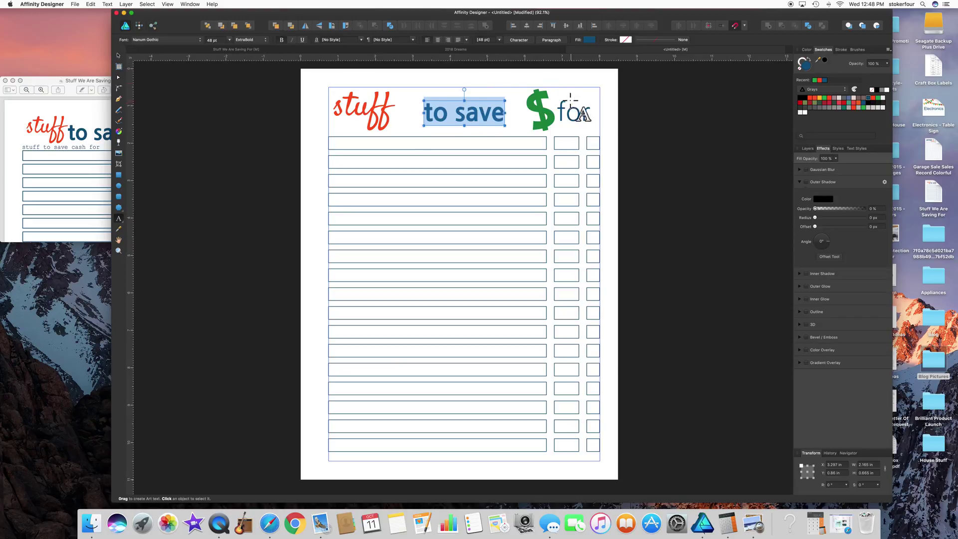
click(574, 112)
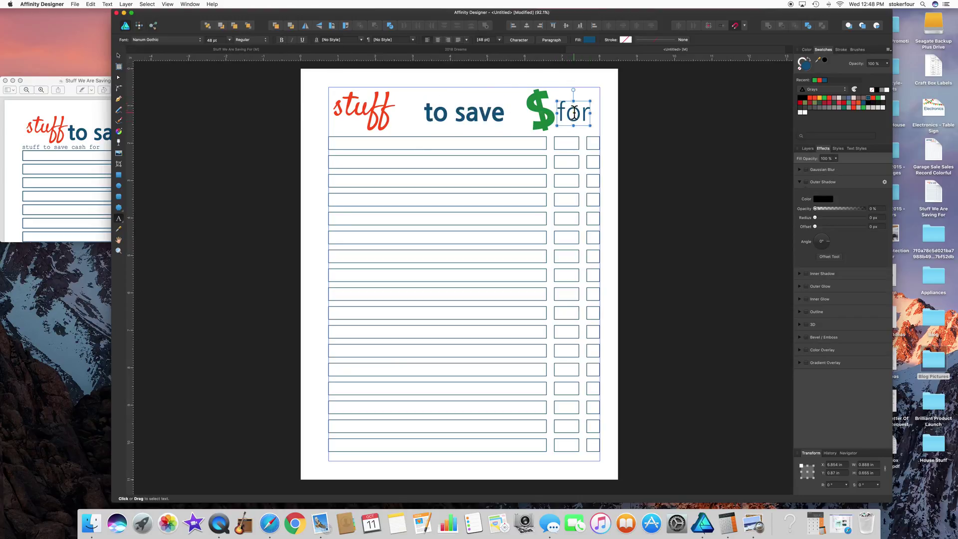
key(super+a)
click(280, 40)
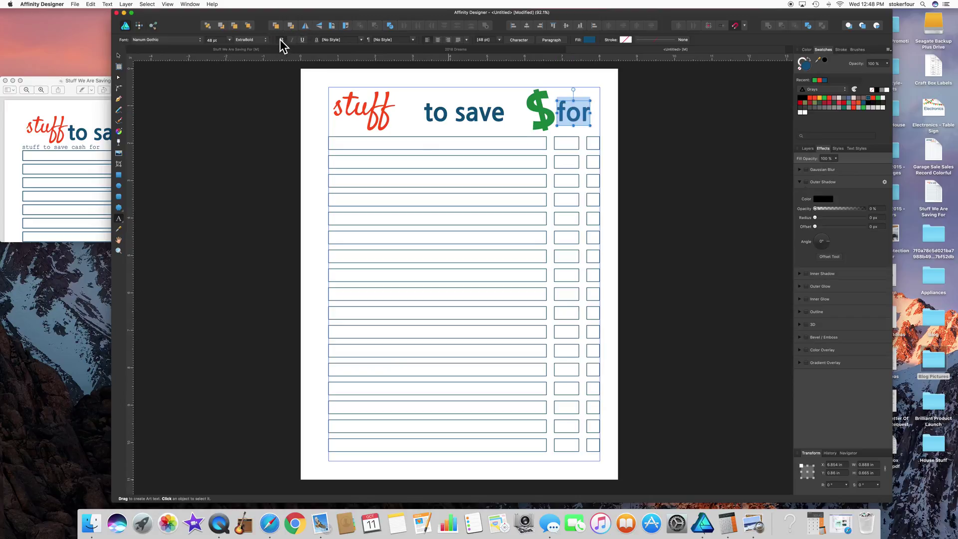
Set 'to save' and 'for' to 64 pt
click(472, 116)
triple_click(472, 116)
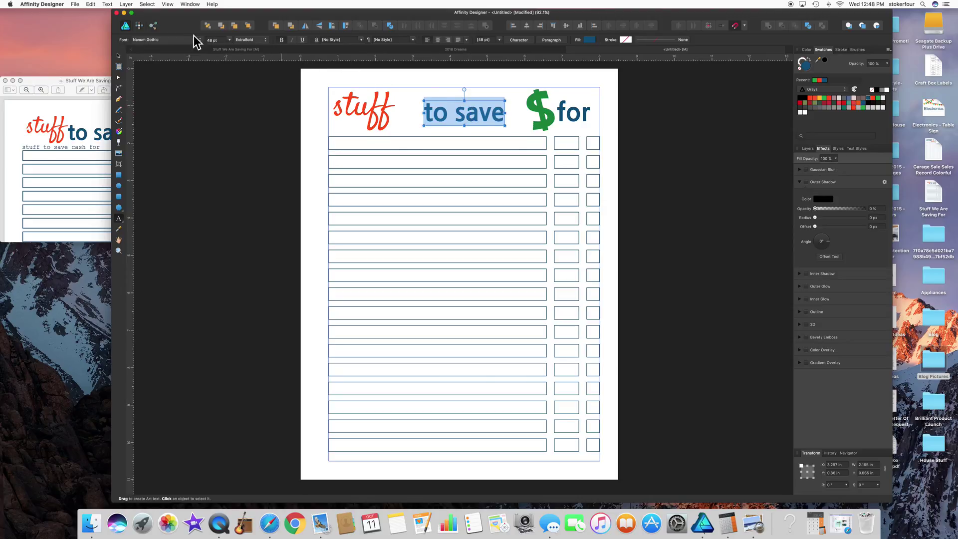
click(230, 40)
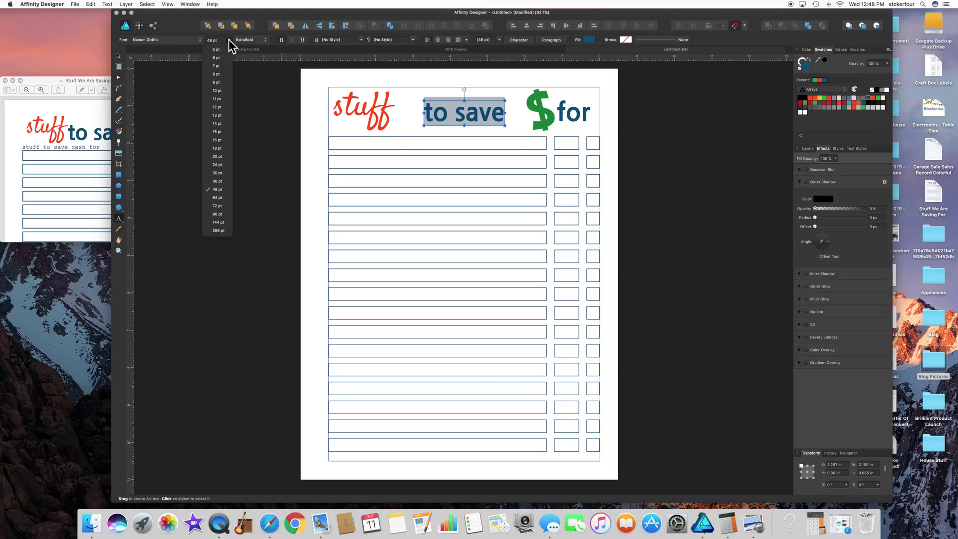
click(218, 198)
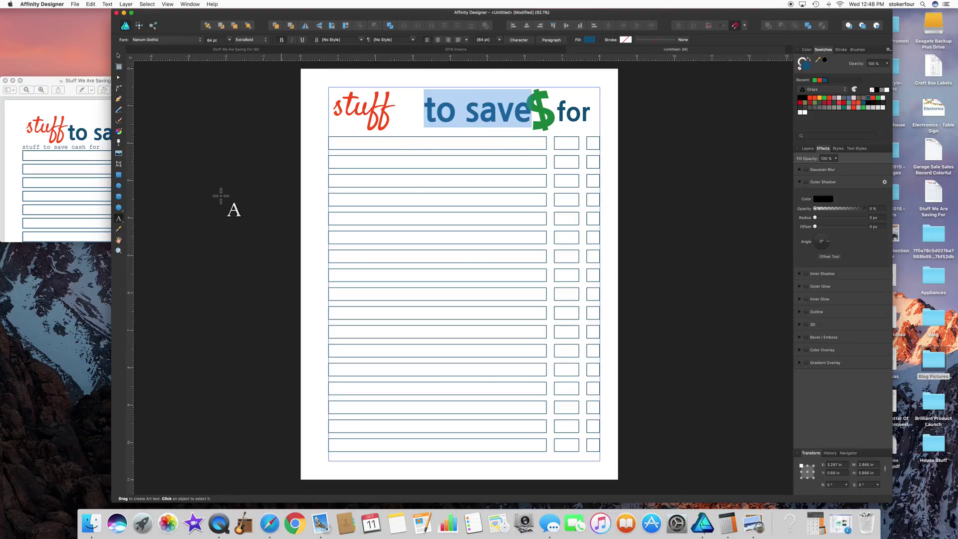
click(574, 114)
double_click(583, 114)
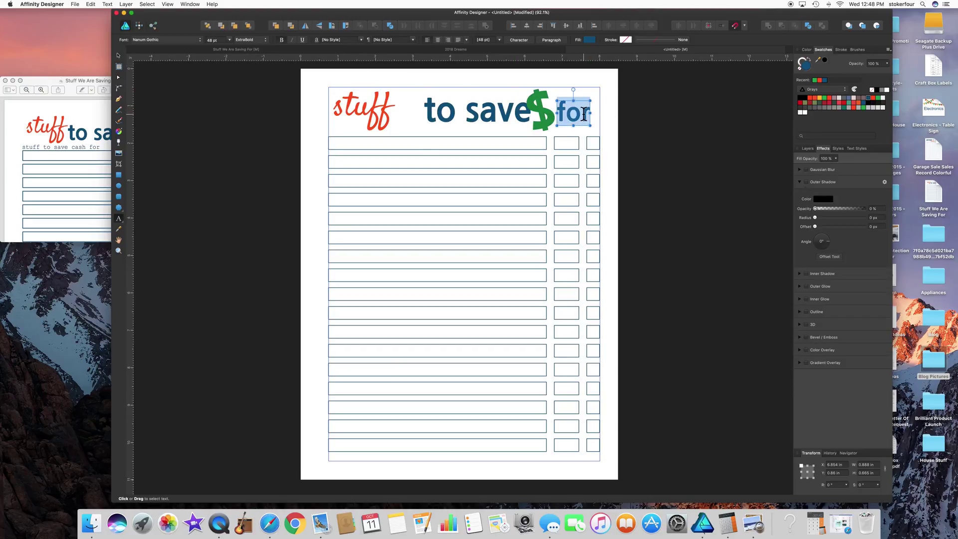
click(230, 41)
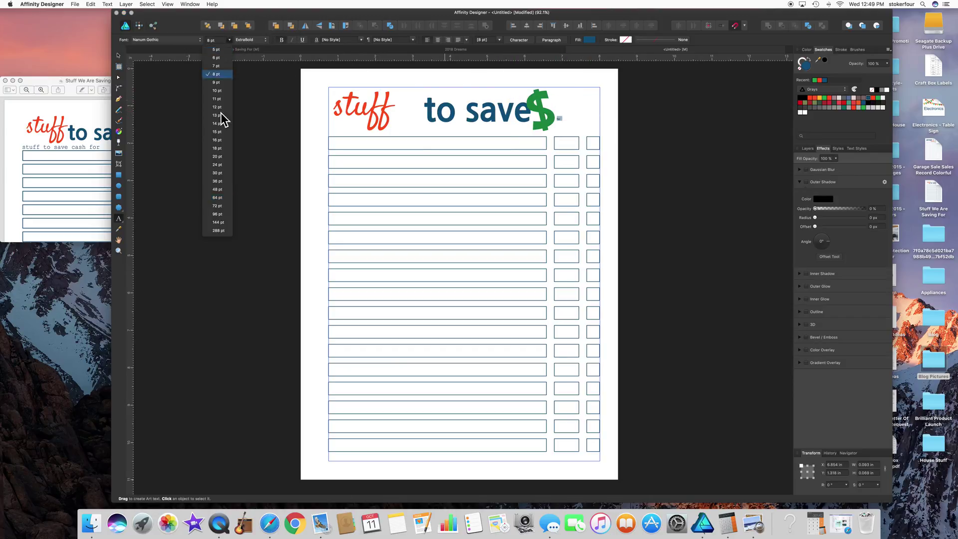
click(217, 198)
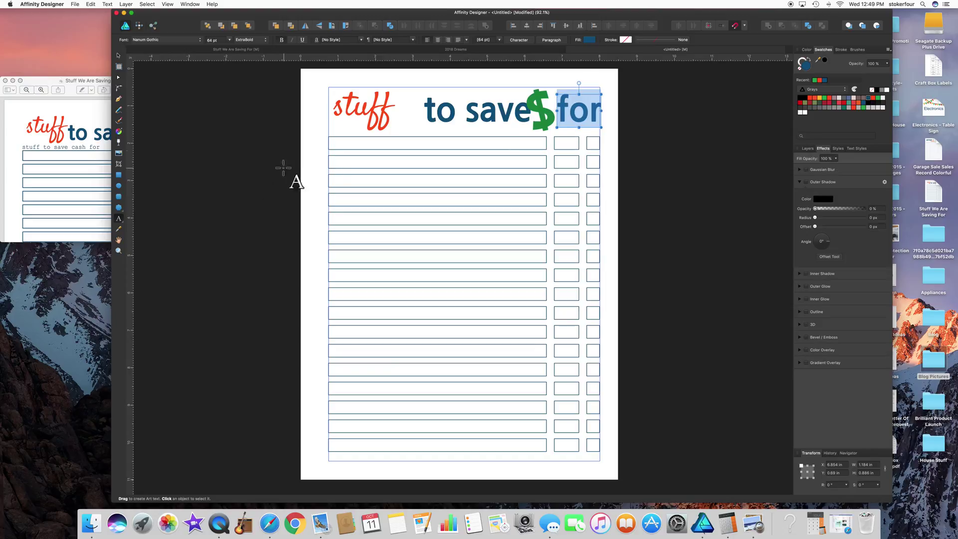
Set the word 'stuff' to 72 pt
double_click(355, 115)
click(230, 38)
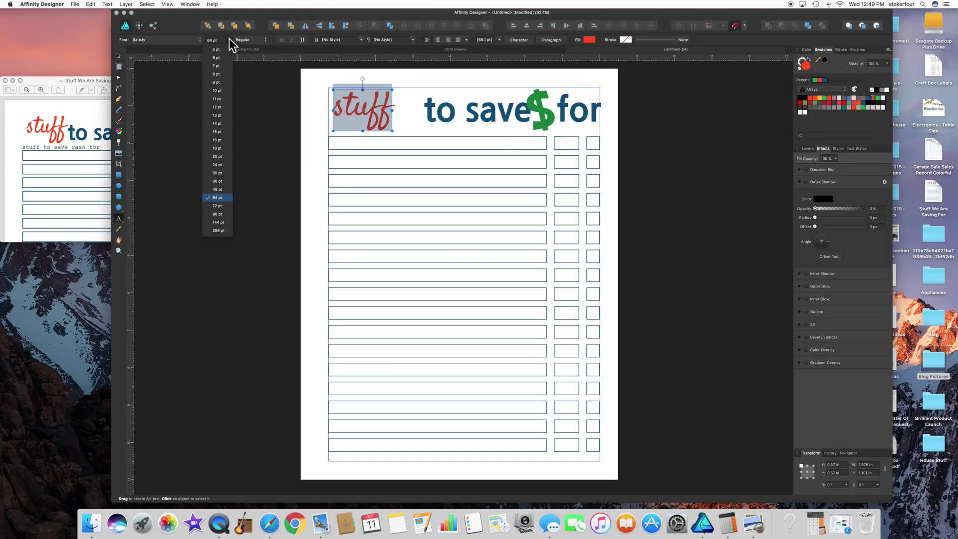
click(218, 206)
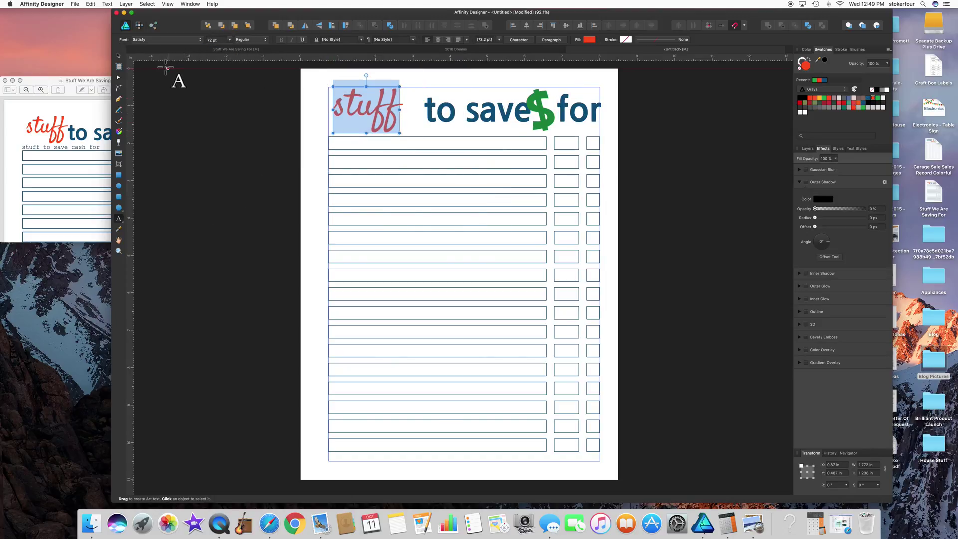
click(118, 55)
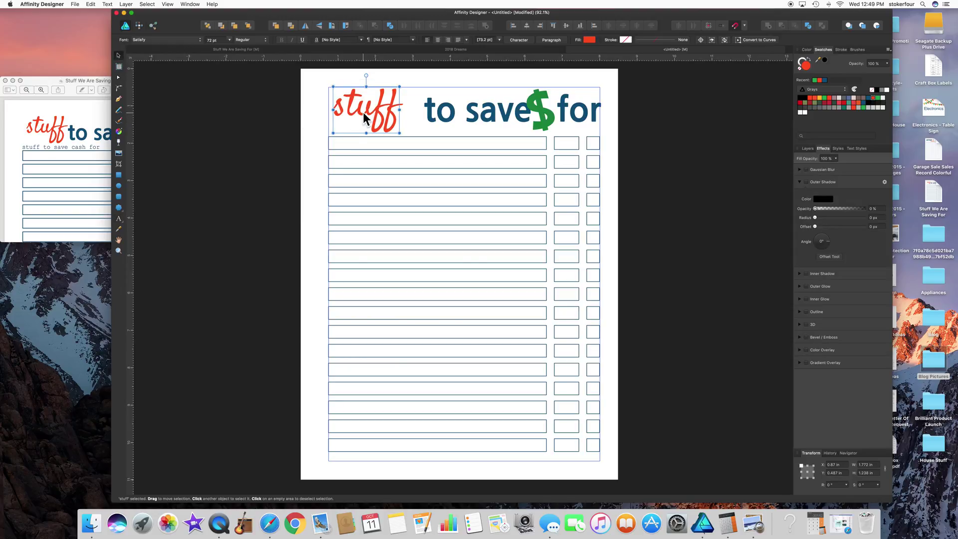
Space 'stuff', 'to save', the dollar sign and 'for' evenly along the title line
drag(364, 118, 368, 119)
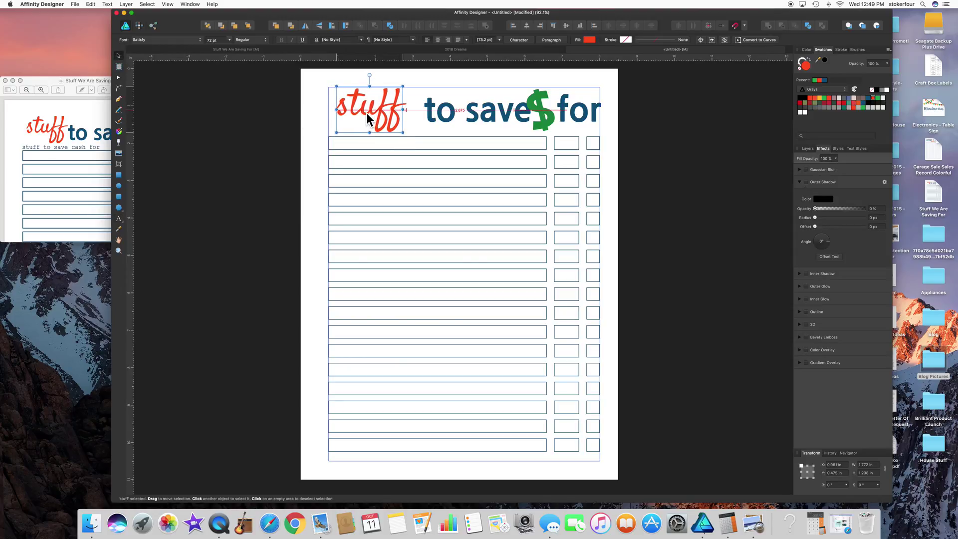
drag(483, 111, 469, 115)
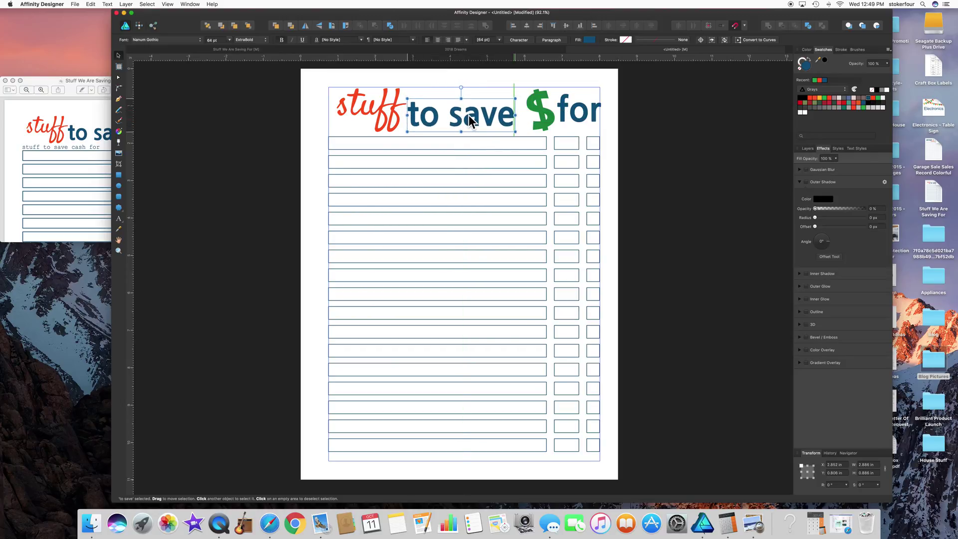
click(546, 111)
drag(545, 112, 574, 120)
click(576, 116)
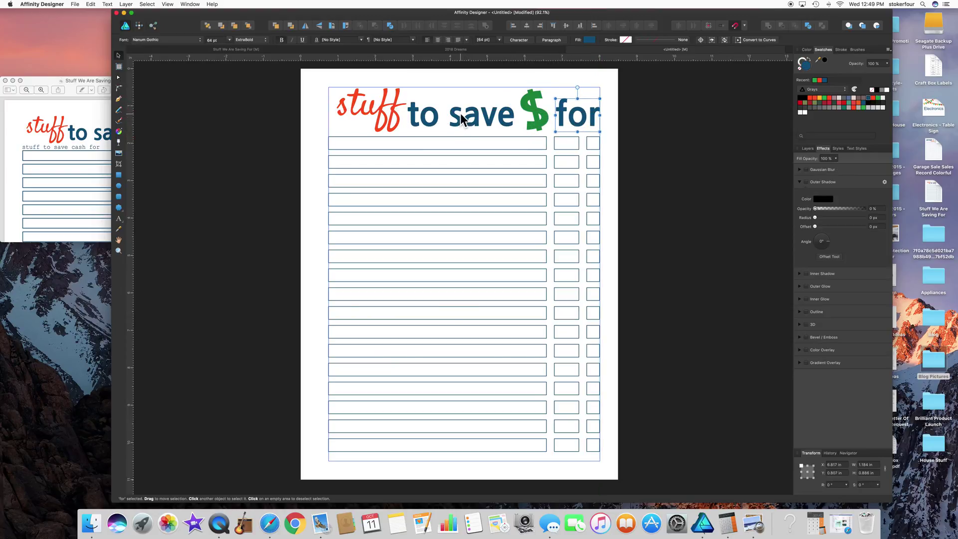
click(462, 120)
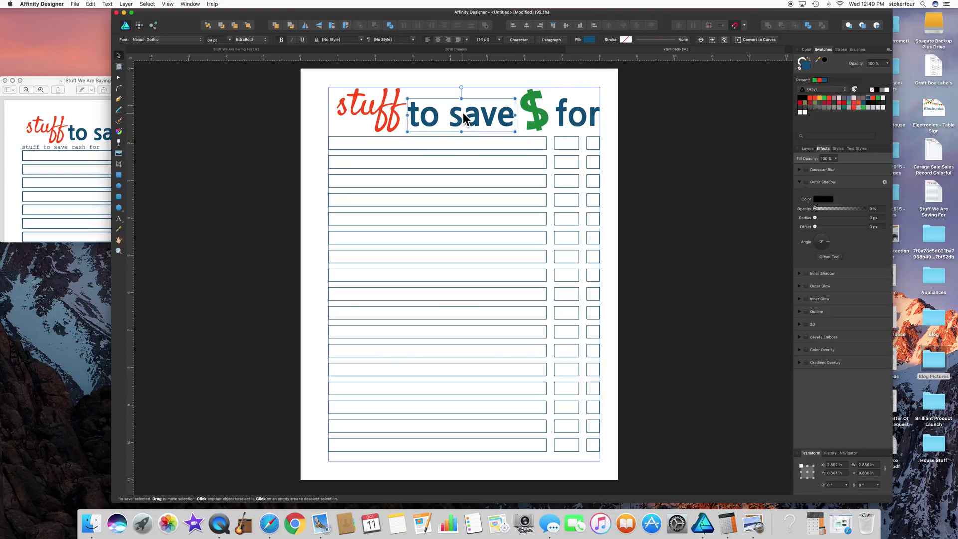
shift+click(575, 120)
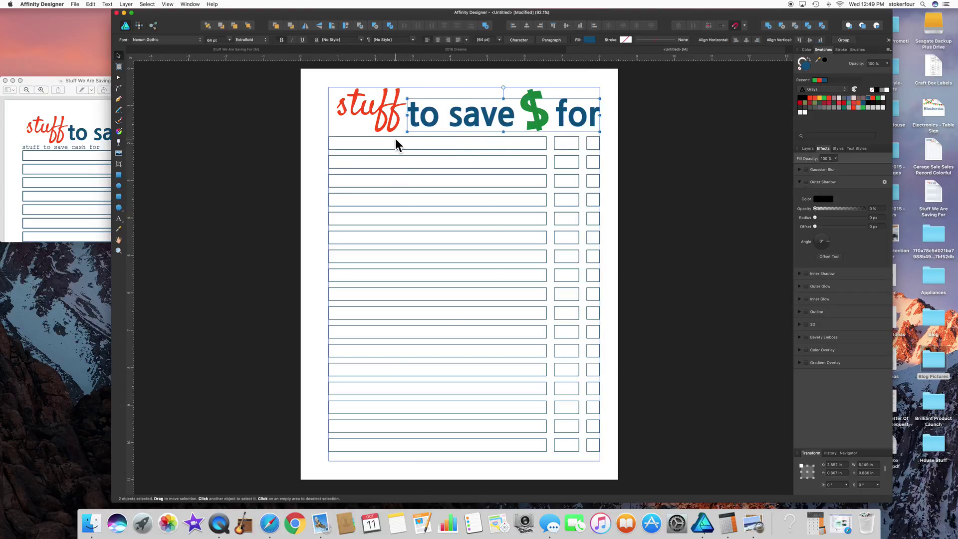
click(342, 127)
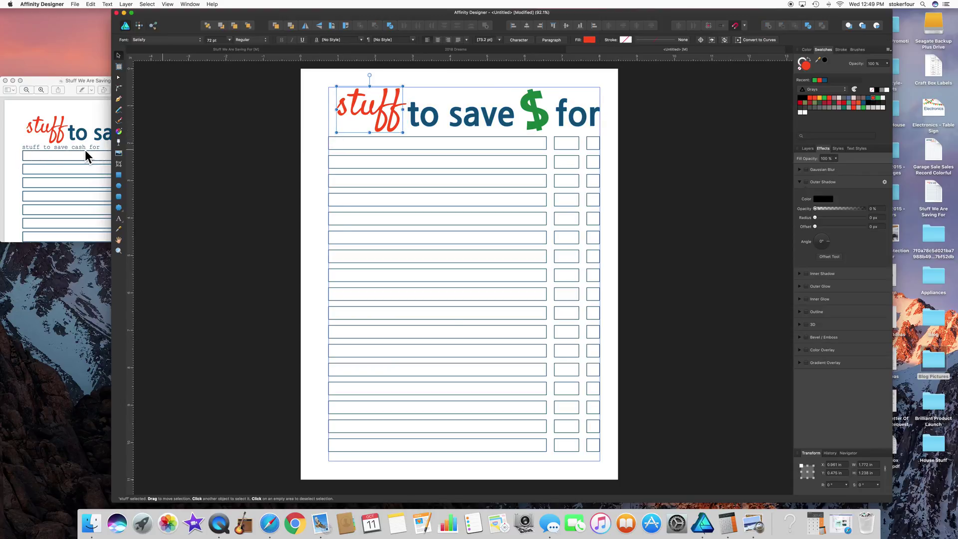
click(451, 127)
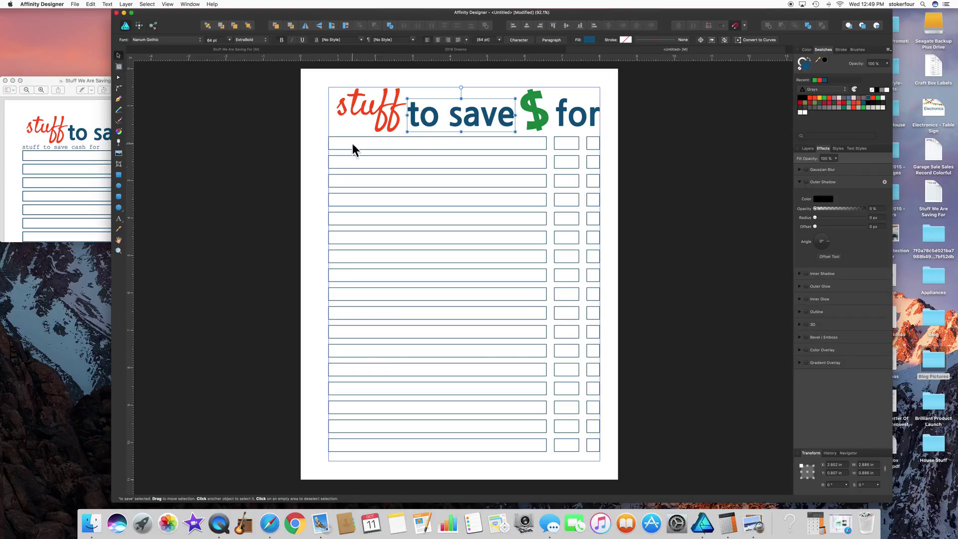
click(206, 231)
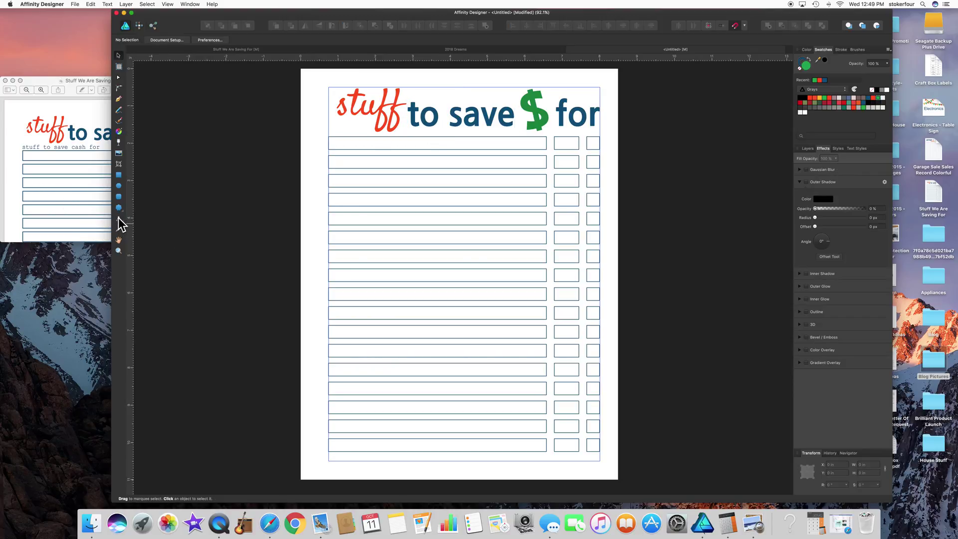
Add a new art text object under the title reading 'stuff to save cash for'
click(118, 218)
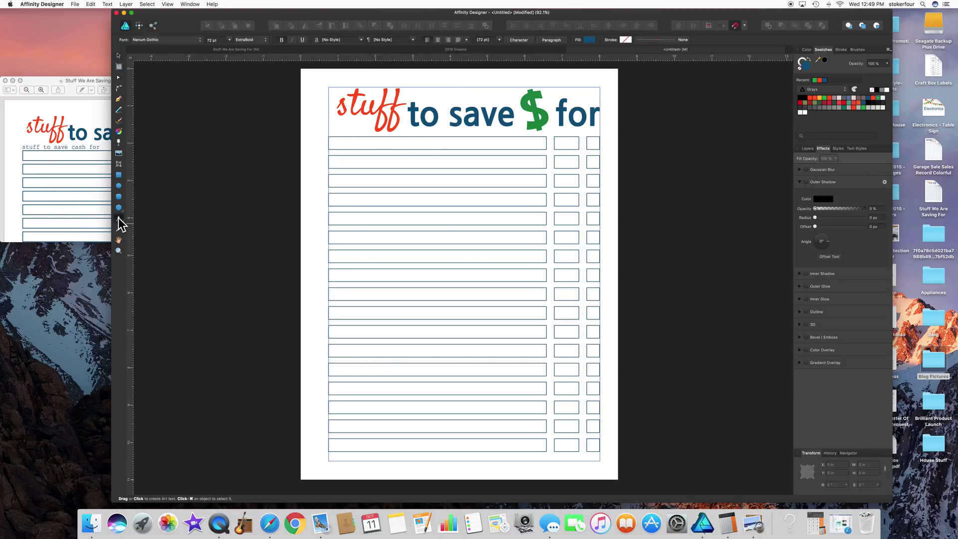
click(334, 131)
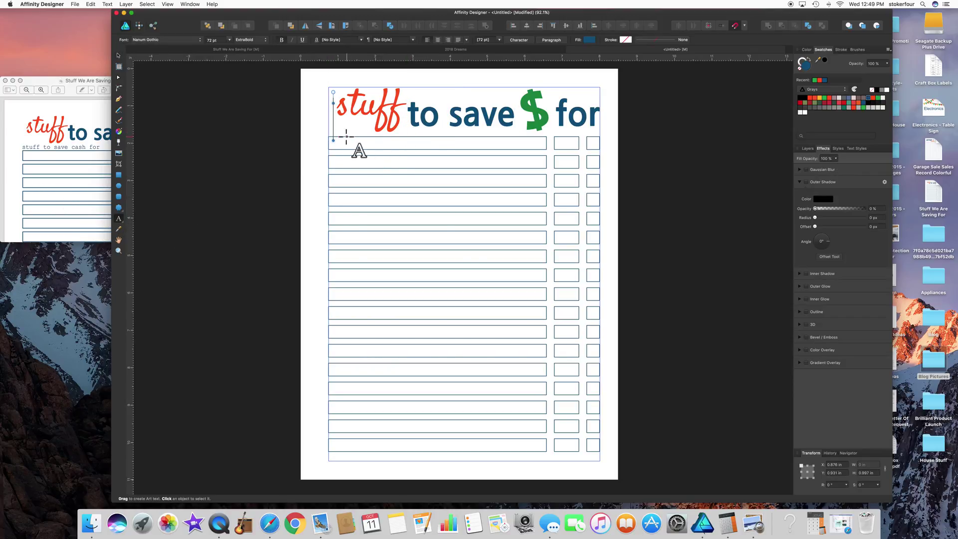
click(229, 39)
click(228, 131)
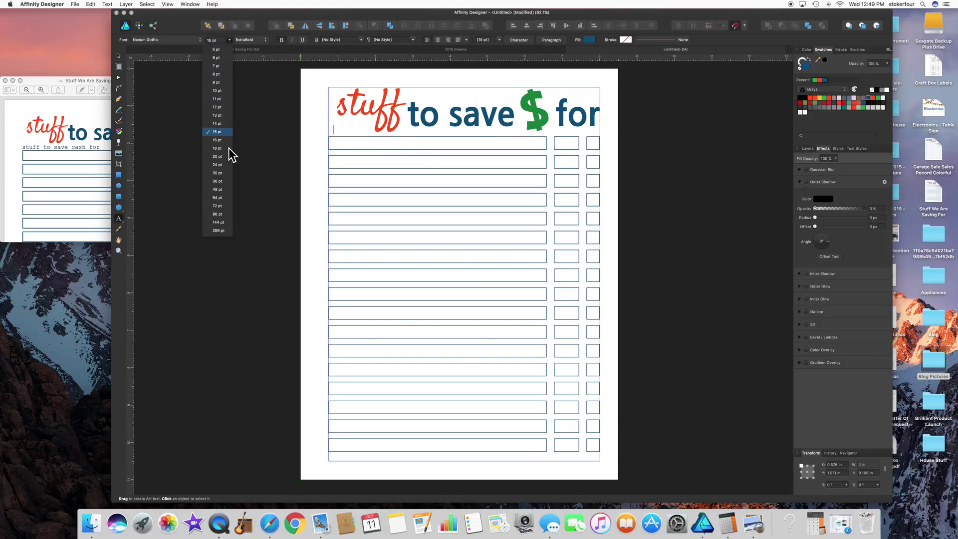
click(217, 108)
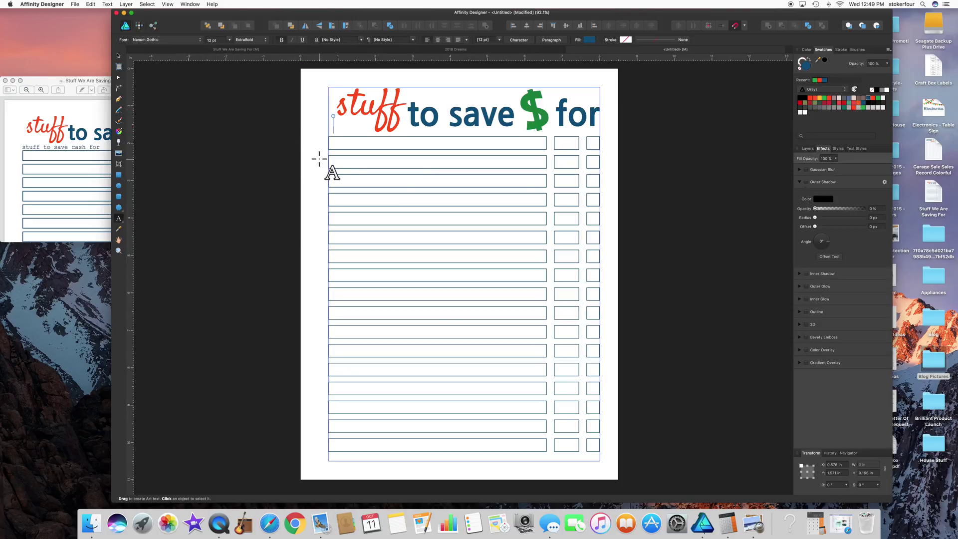
text(stuff to save cash for)
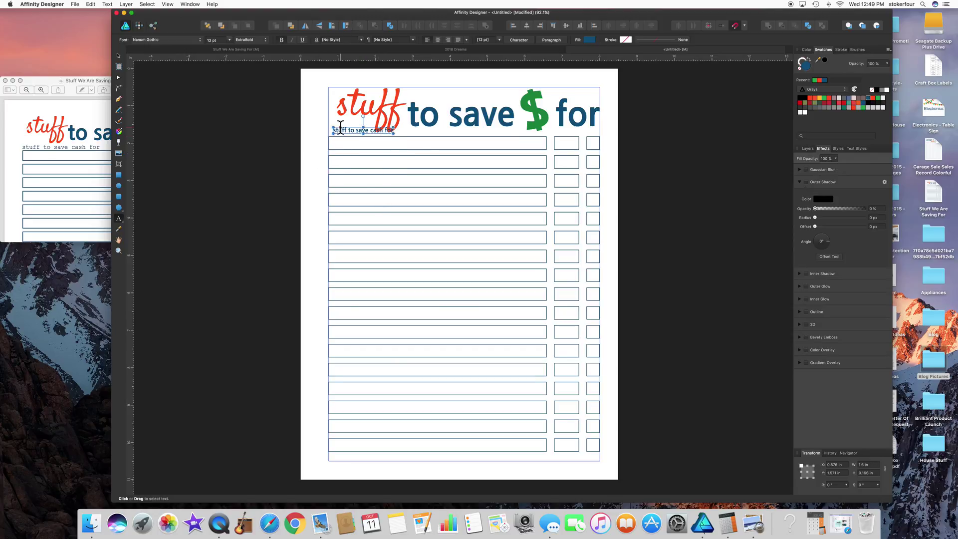
Format the caption as Regular Courier New 14 pt and align it with the table's left edge
key(super+a)
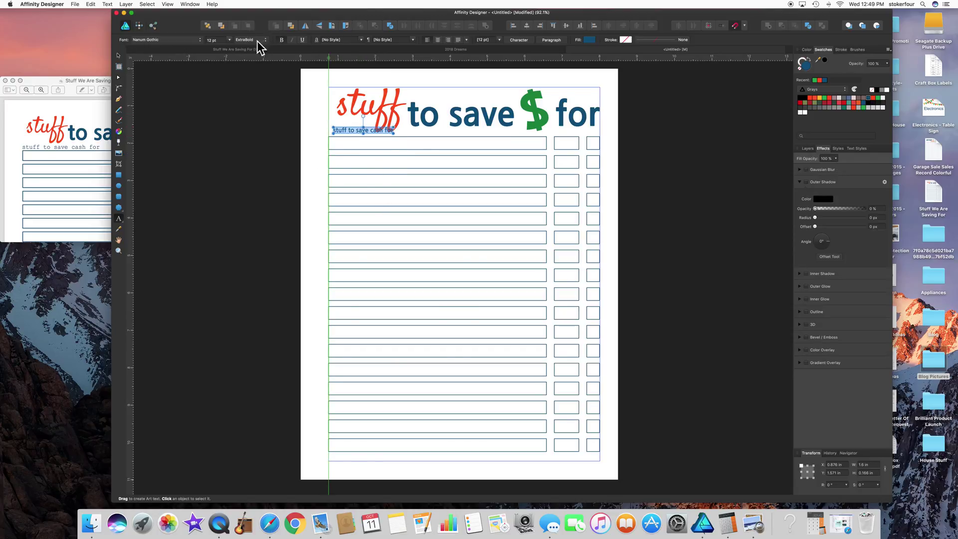
click(283, 41)
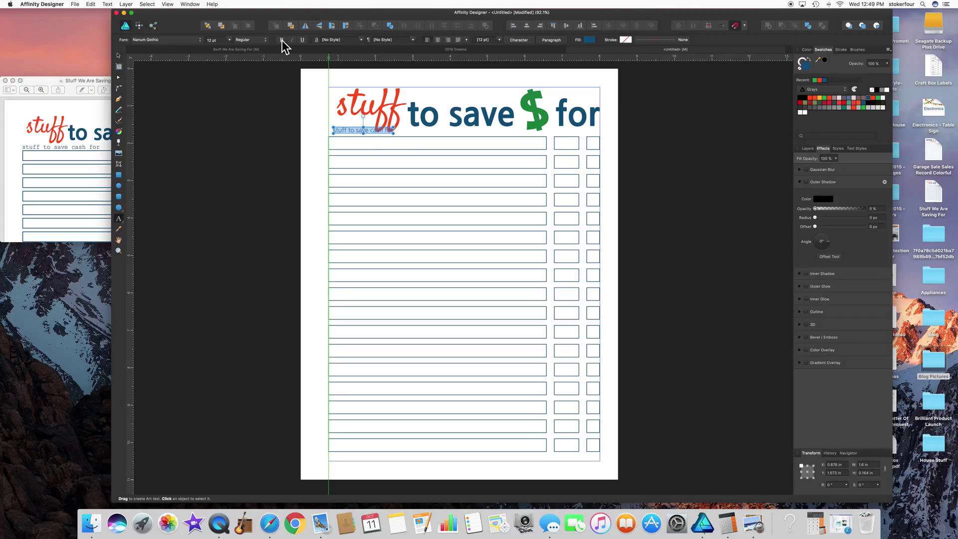
click(229, 39)
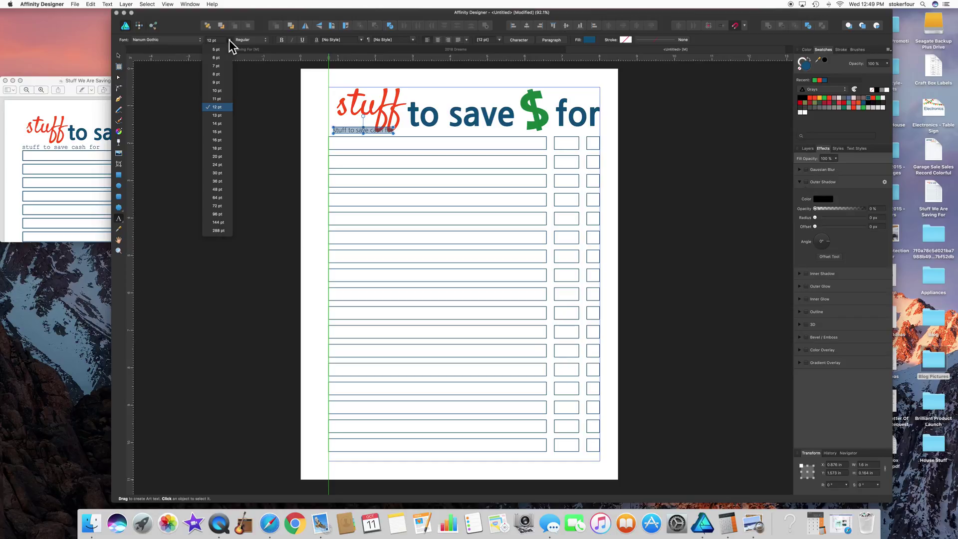
click(216, 124)
click(201, 42)
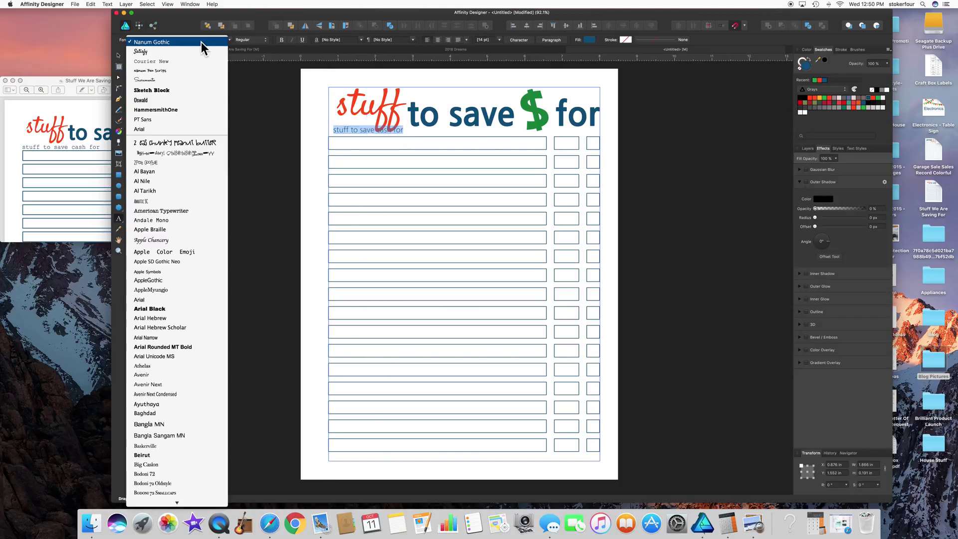
click(184, 62)
click(118, 56)
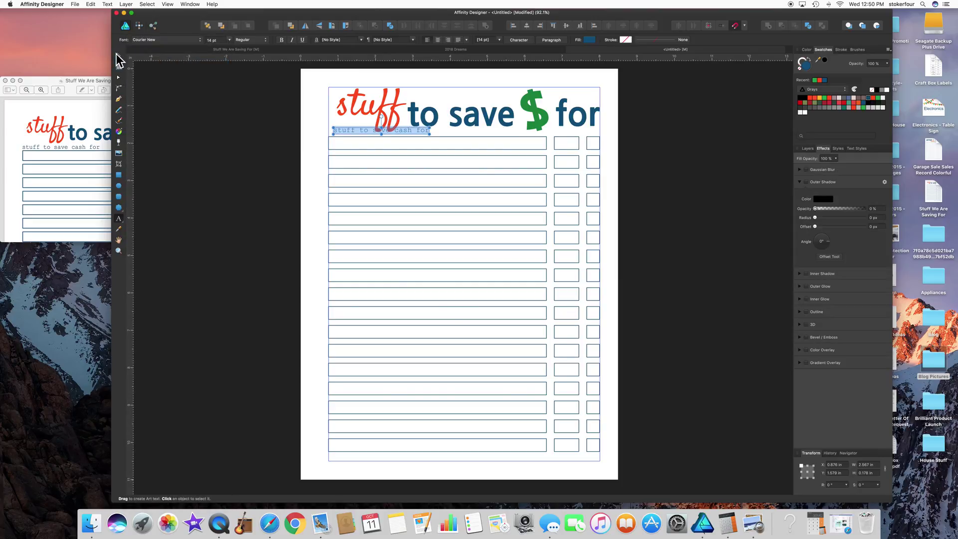
drag(360, 128, 354, 130)
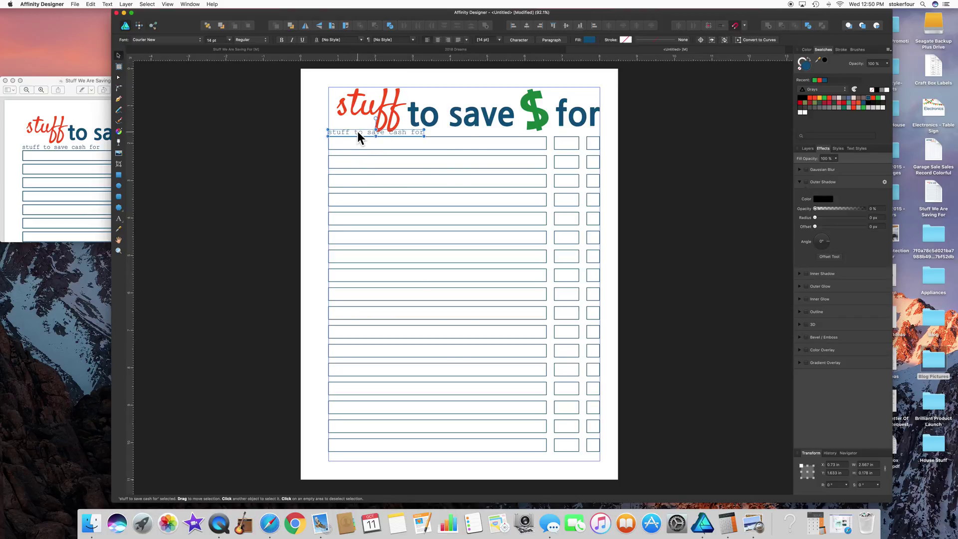
Ungroup the table completely into its separate pieces
scroll(446, 142, down, 1)
click(447, 142)
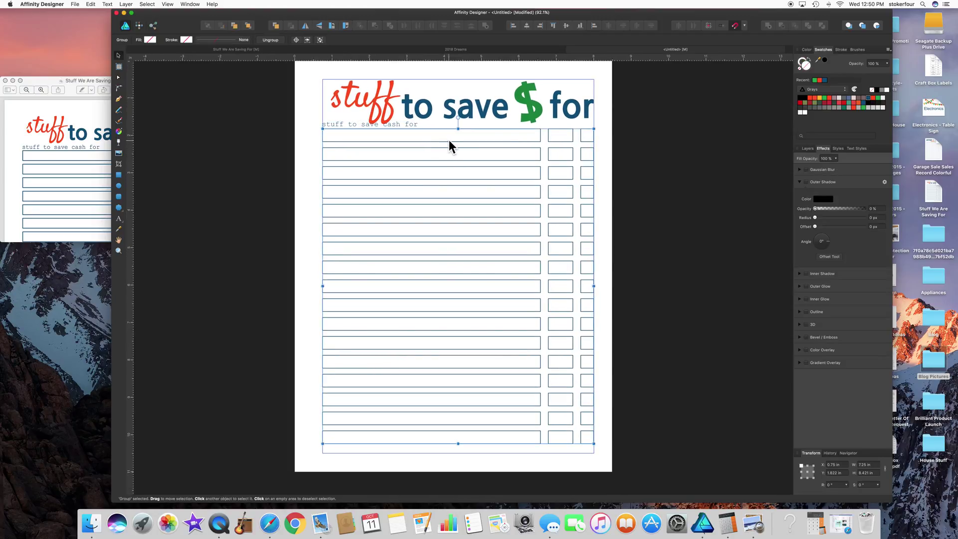
right_click(483, 148)
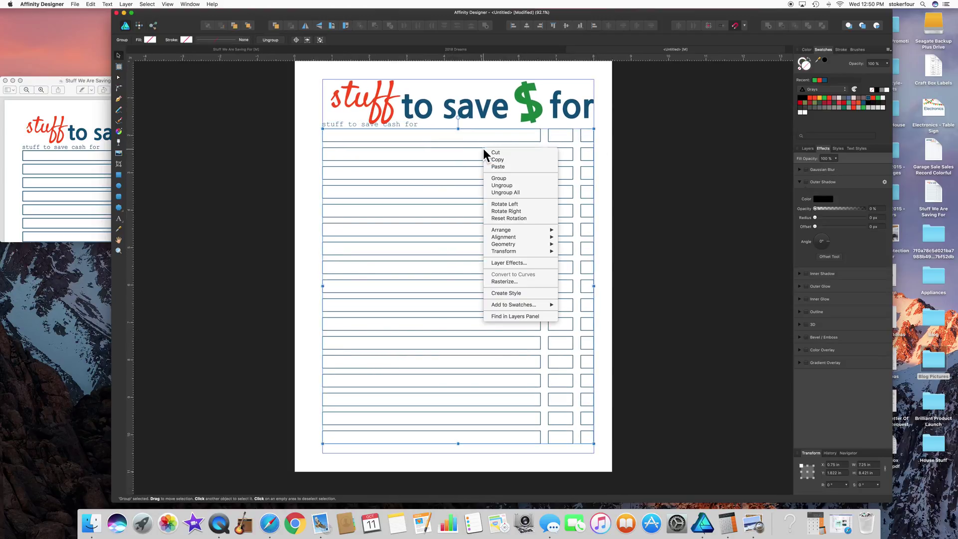
click(505, 186)
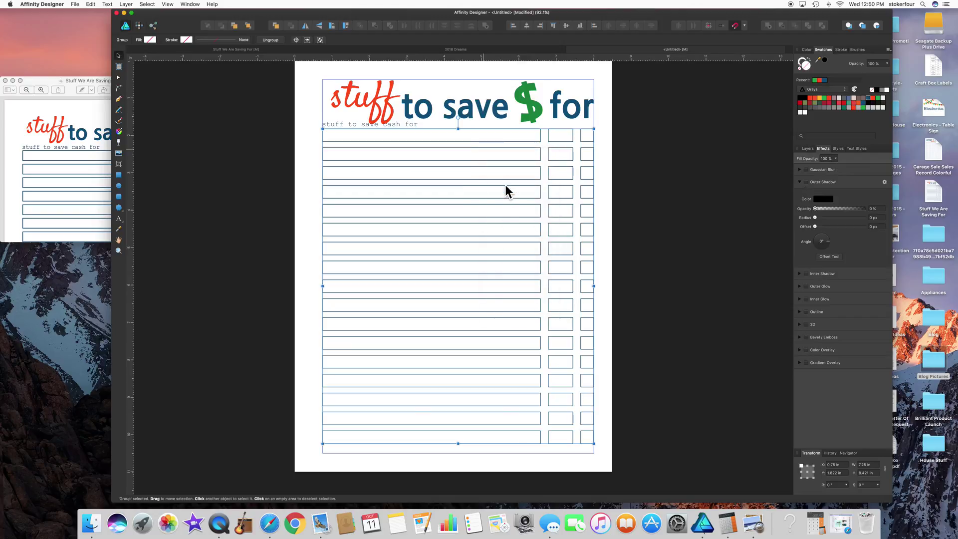
click(502, 118)
click(486, 128)
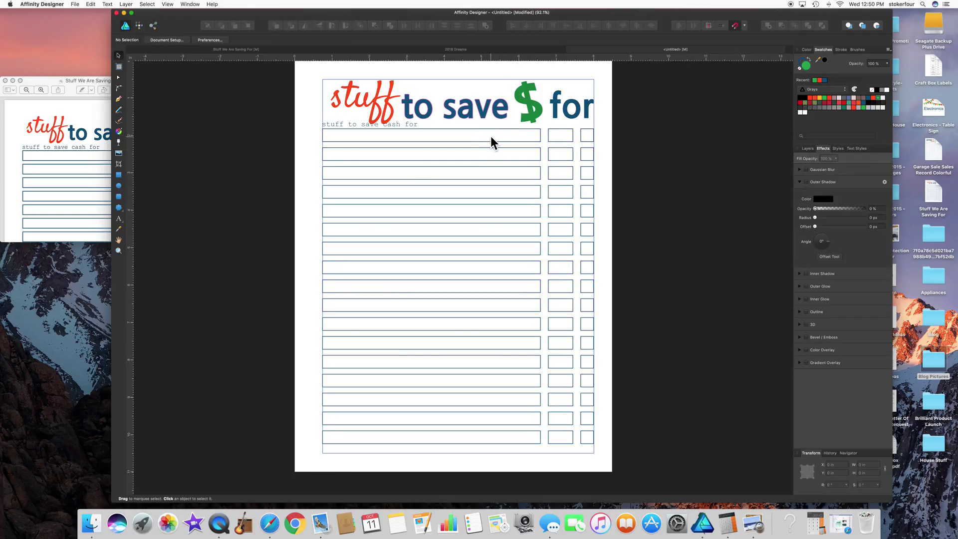
Delete the table's top row and drag a copy of the caption into the freed space
click(493, 142)
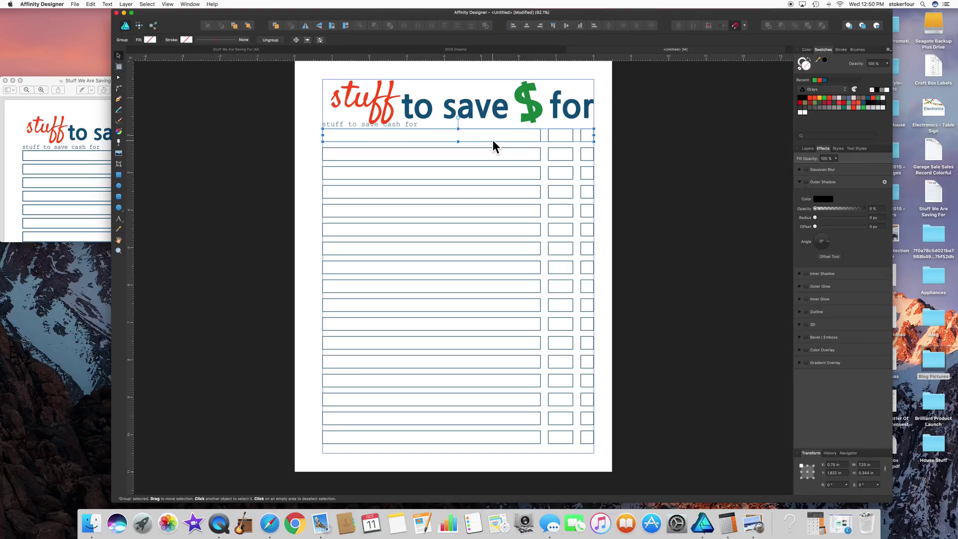
key(Delete)
click(357, 125)
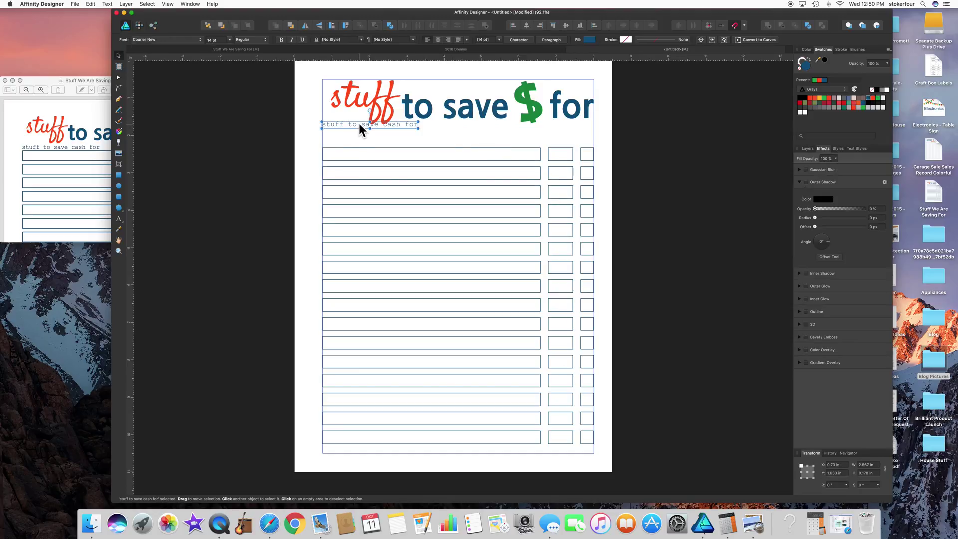
drag(358, 124, 543, 142)
Retype the copied caption as the 'amount' column heading
triple_click(543, 140)
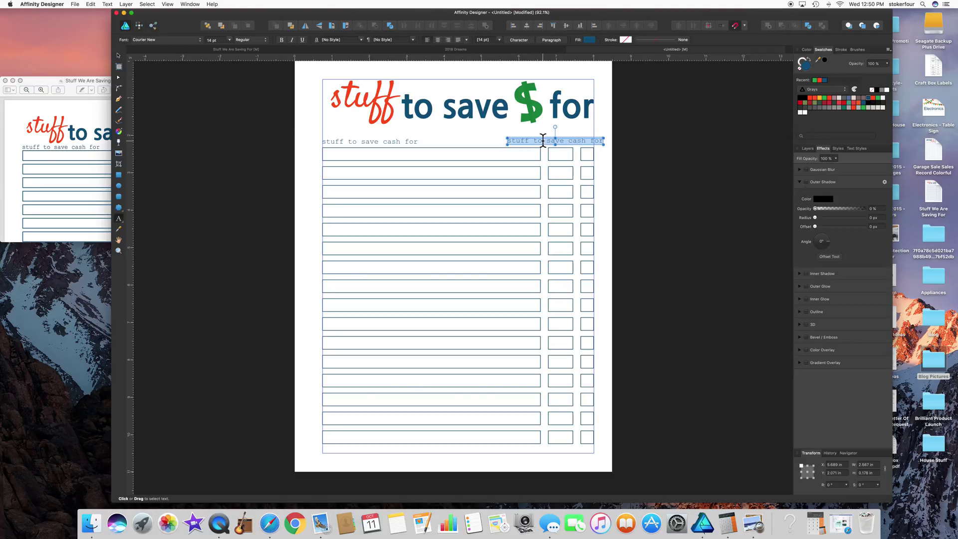
click(47, 78)
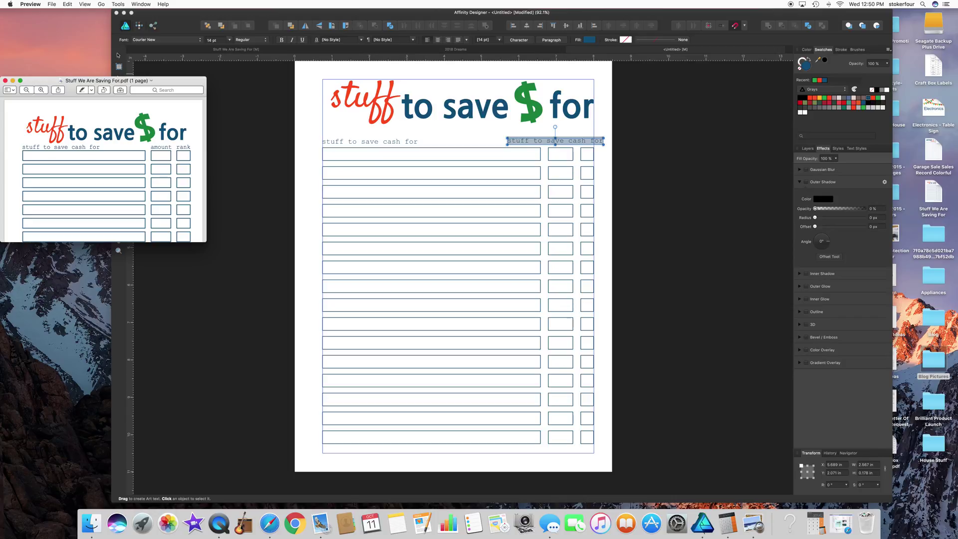
click(551, 141)
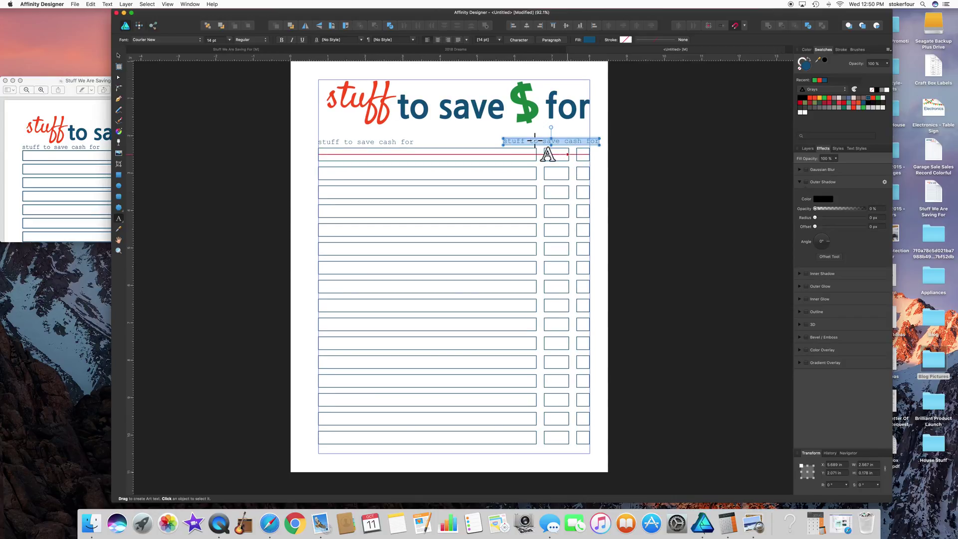
text(amount)
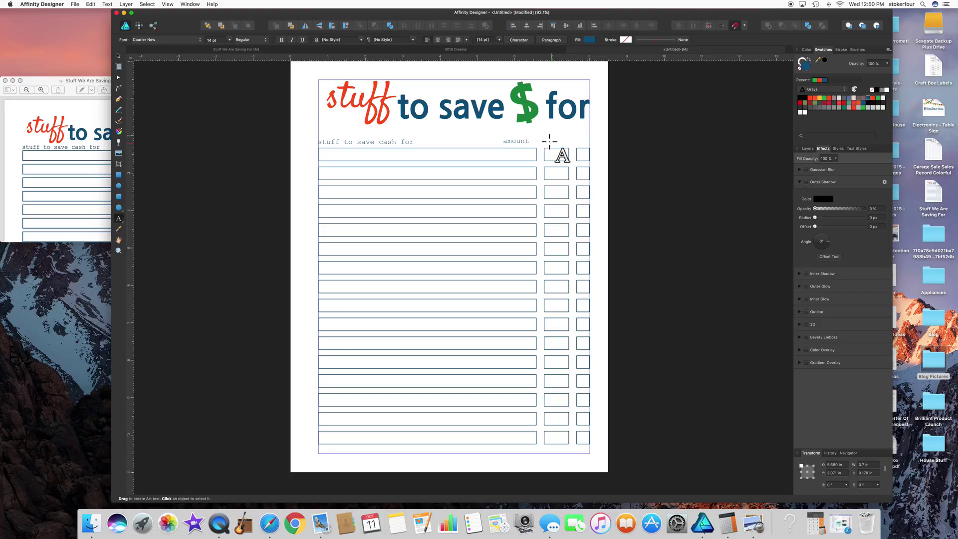
key(Escape)
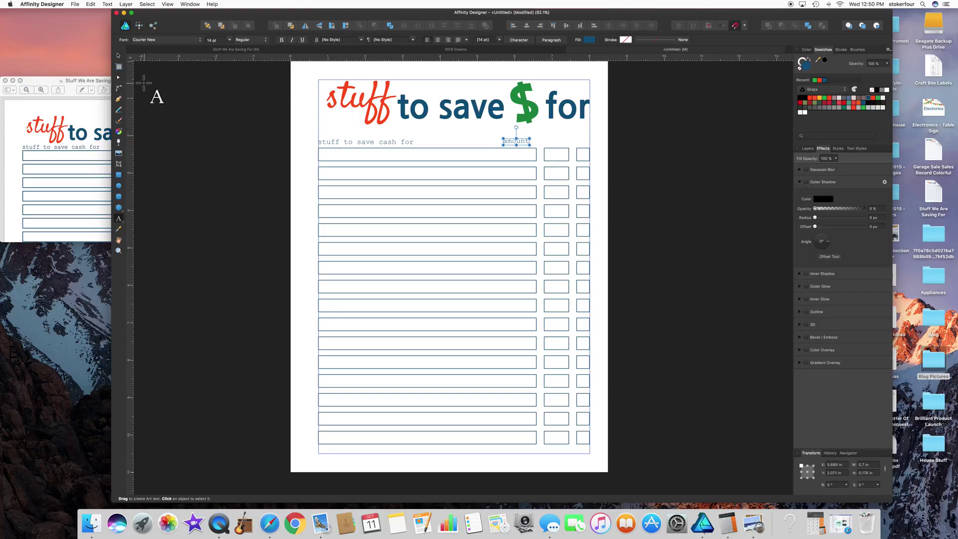
click(119, 56)
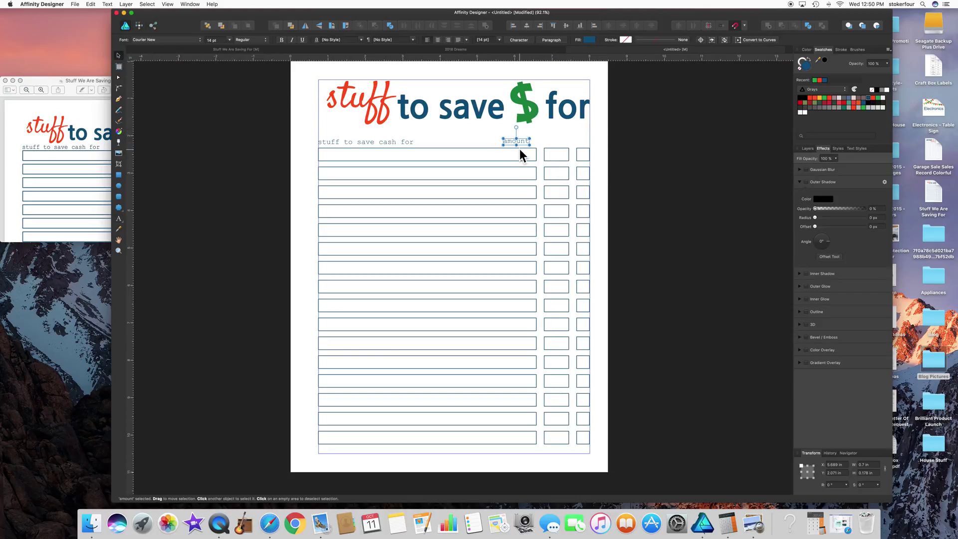
Duplicate the 'amount' heading, rename it 'rank', and place it over the last column
drag(518, 139, 577, 140)
double_click(580, 141)
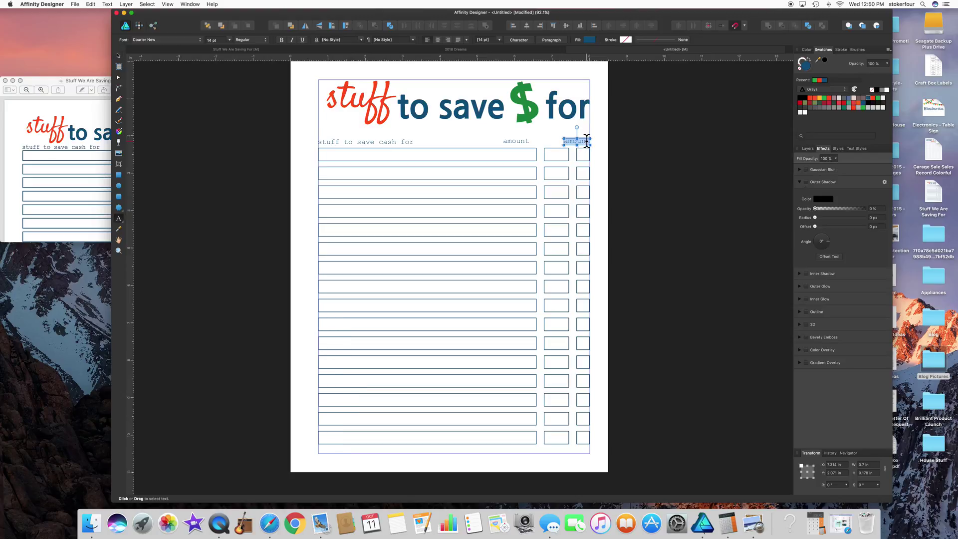
text(rank)
click(118, 55)
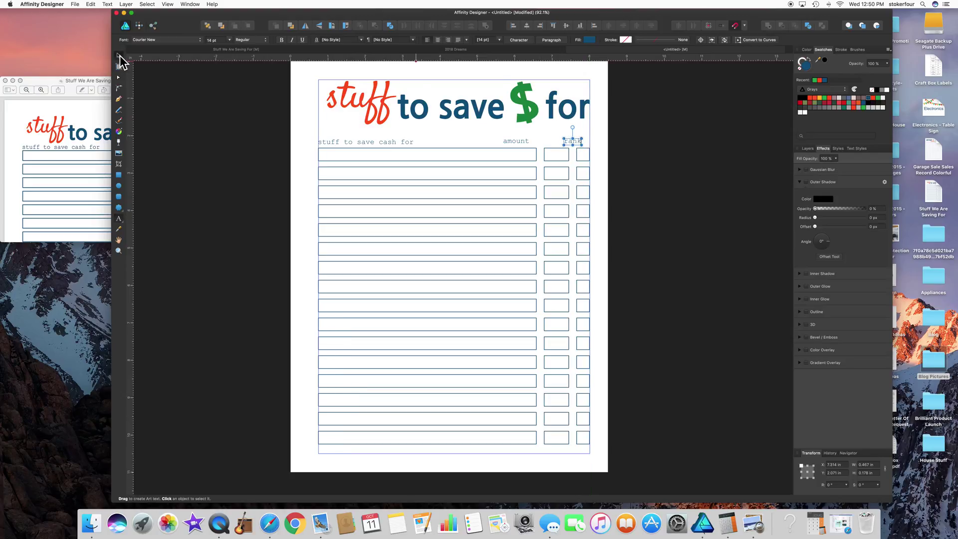
drag(573, 142, 581, 143)
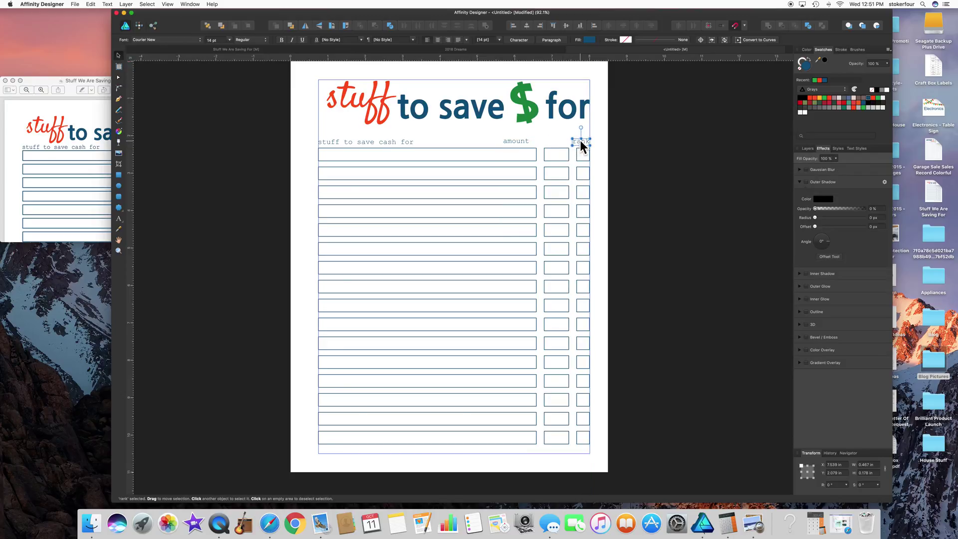
shift+click(519, 140)
Set the three column headings to 12 pt
shift+click(341, 142)
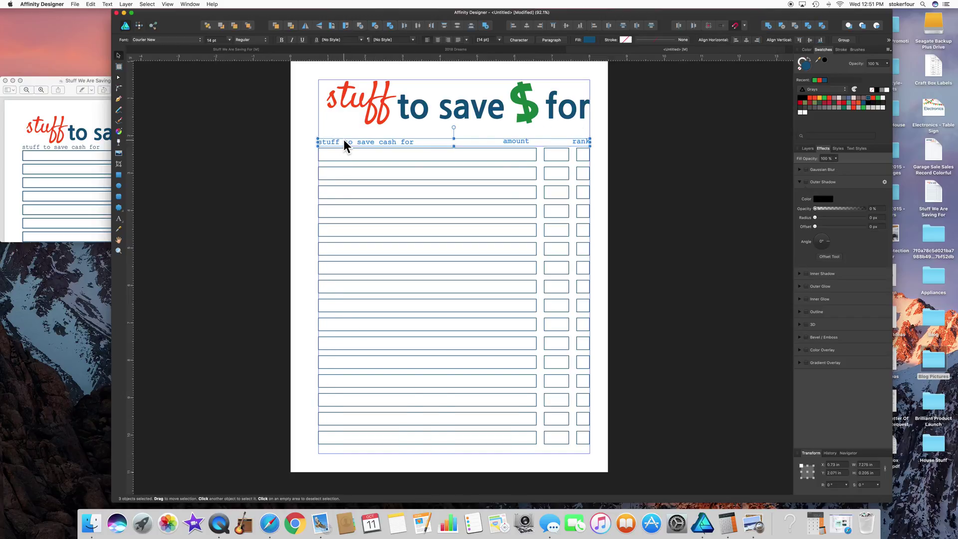
click(228, 40)
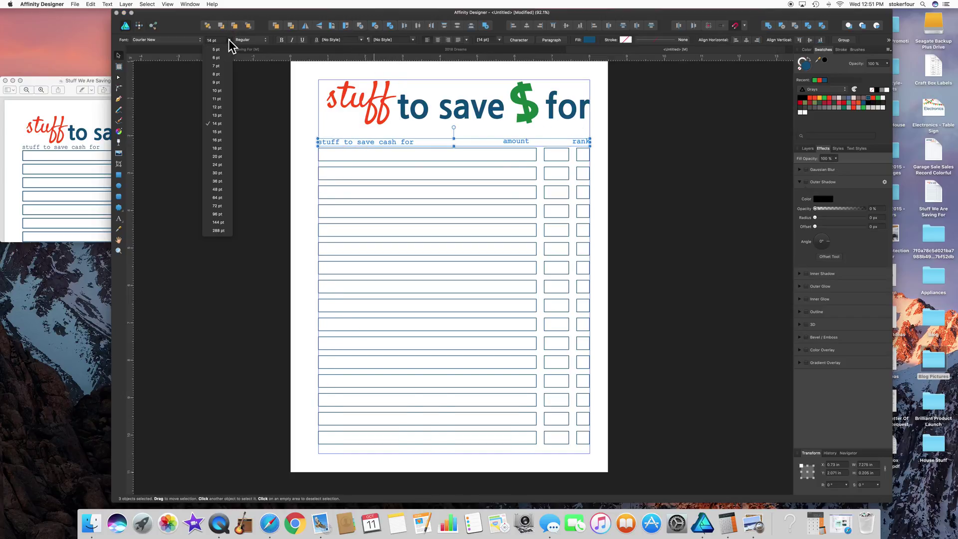
click(216, 108)
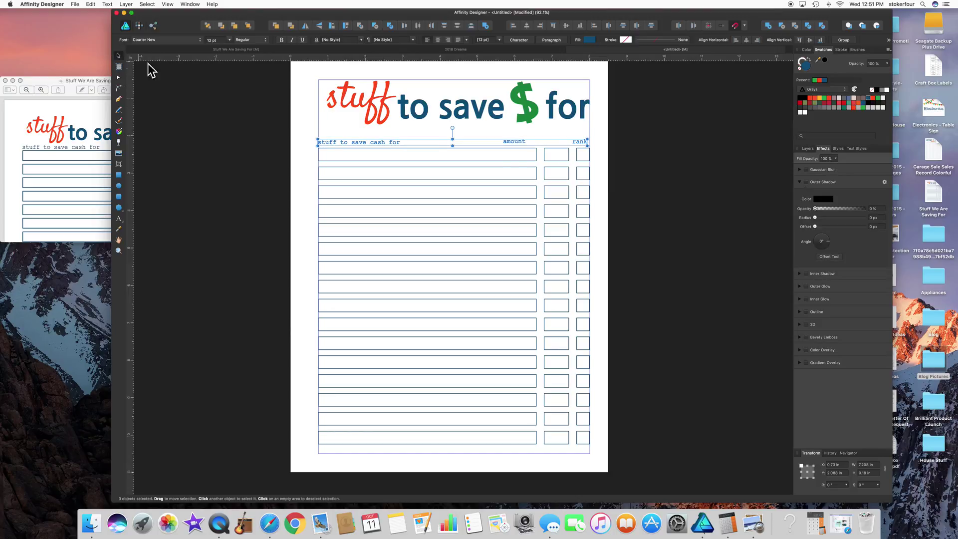
Position 'rank', 'amount' and 'stuff to save cash for' each above its own column
click(558, 144)
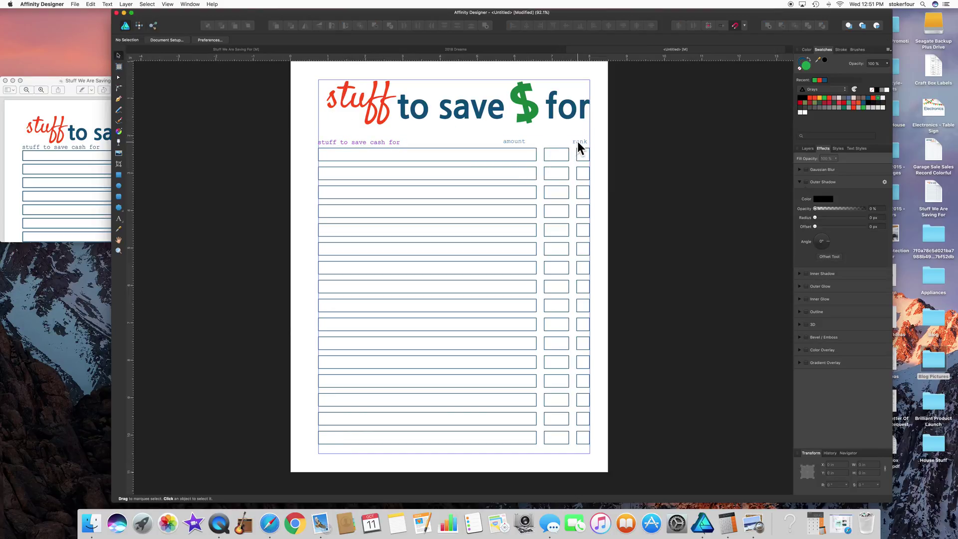
drag(578, 145, 583, 144)
drag(511, 140, 549, 141)
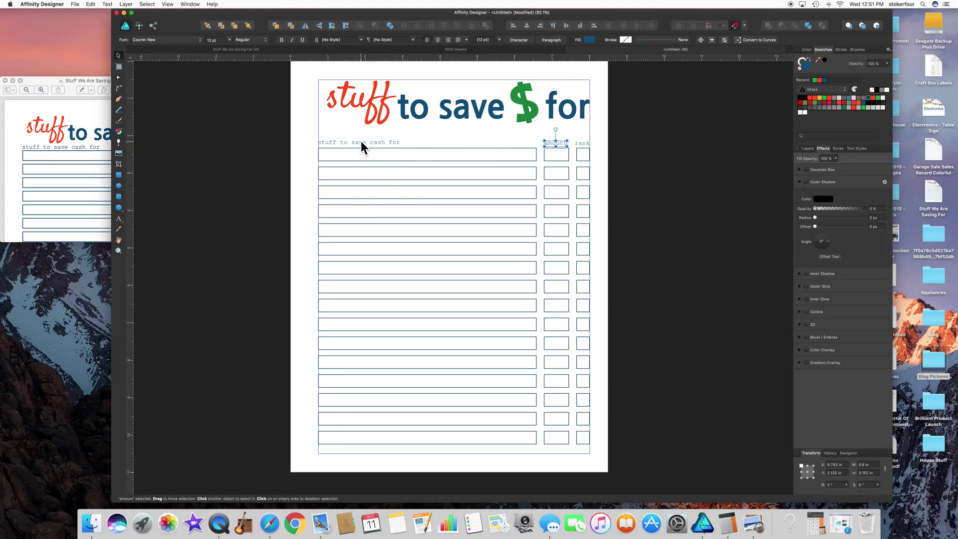
drag(361, 140, 361, 142)
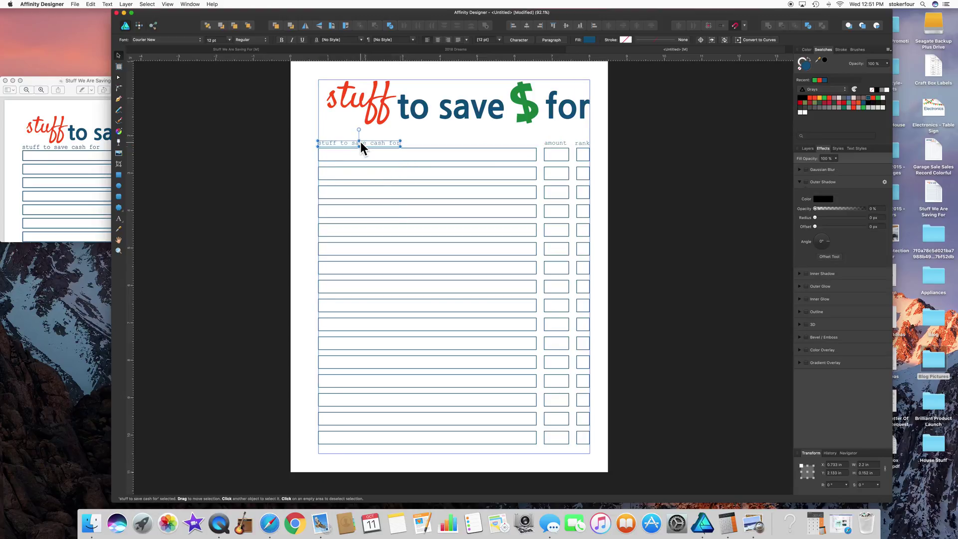
scroll(359, 140, up, 2)
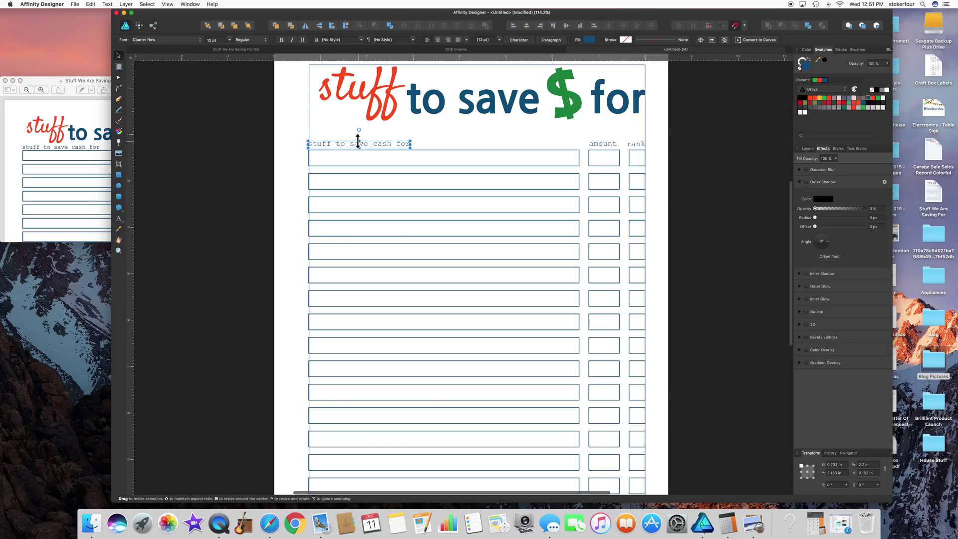
scroll(358, 141, up, 3)
scroll(402, 167, right, 5)
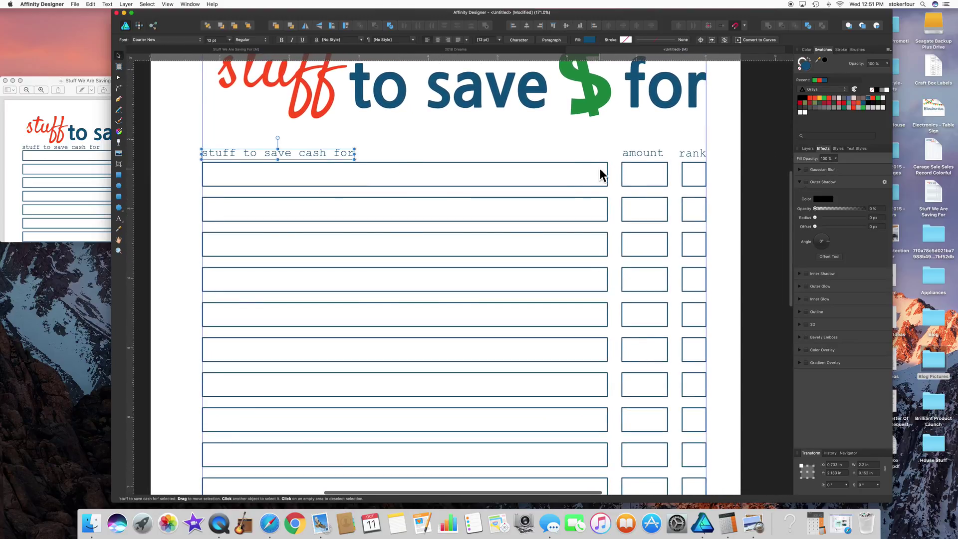
click(620, 168)
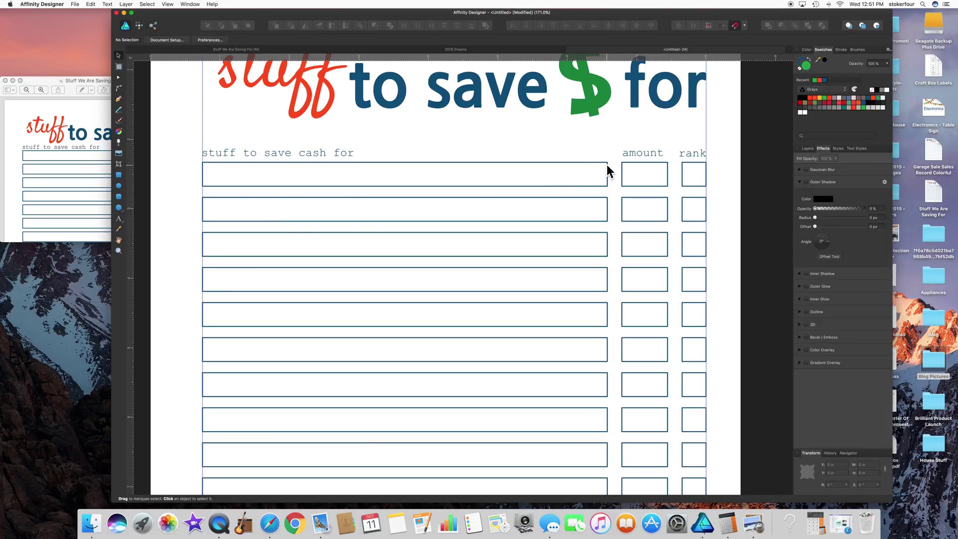
click(607, 166)
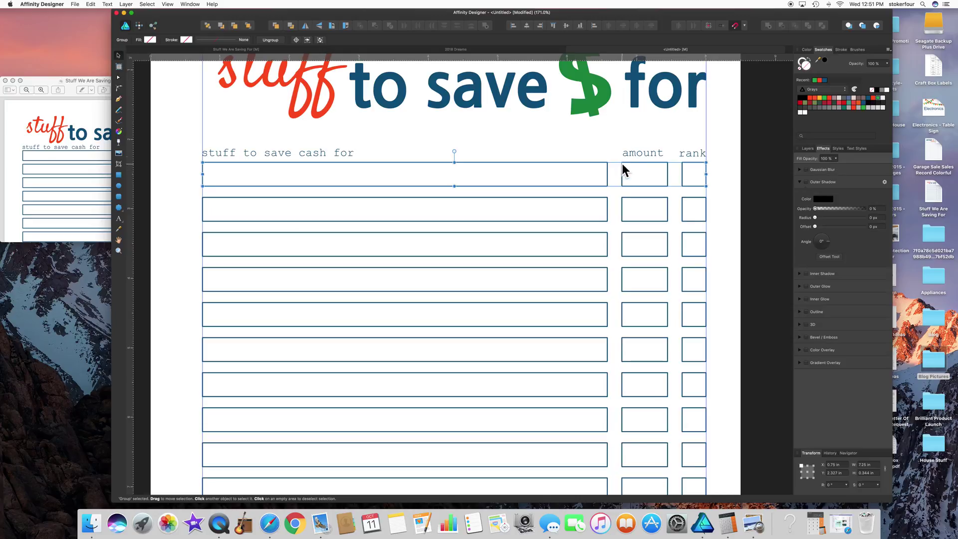
Ungroup the first row of boxes and line the 'rank' heading up with 'amount'
right_click(631, 173)
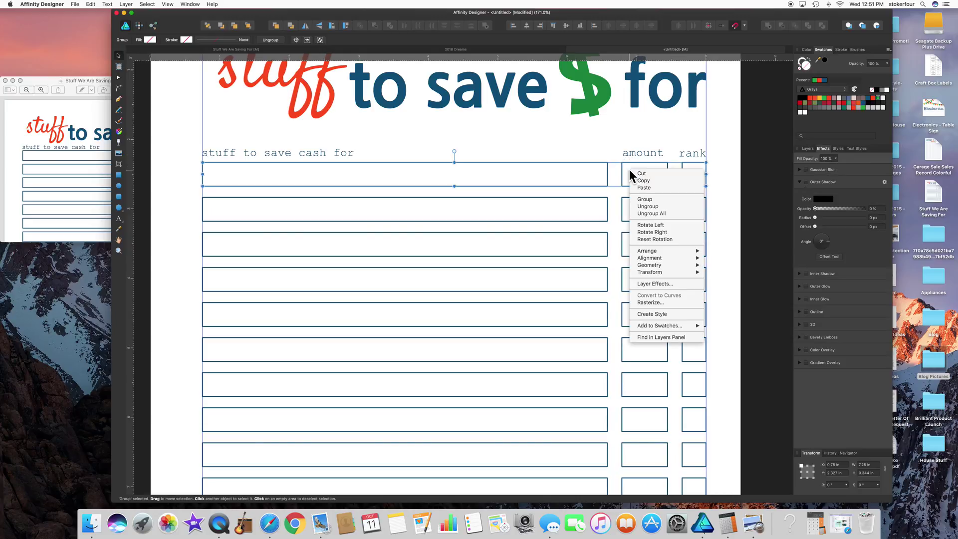
click(642, 205)
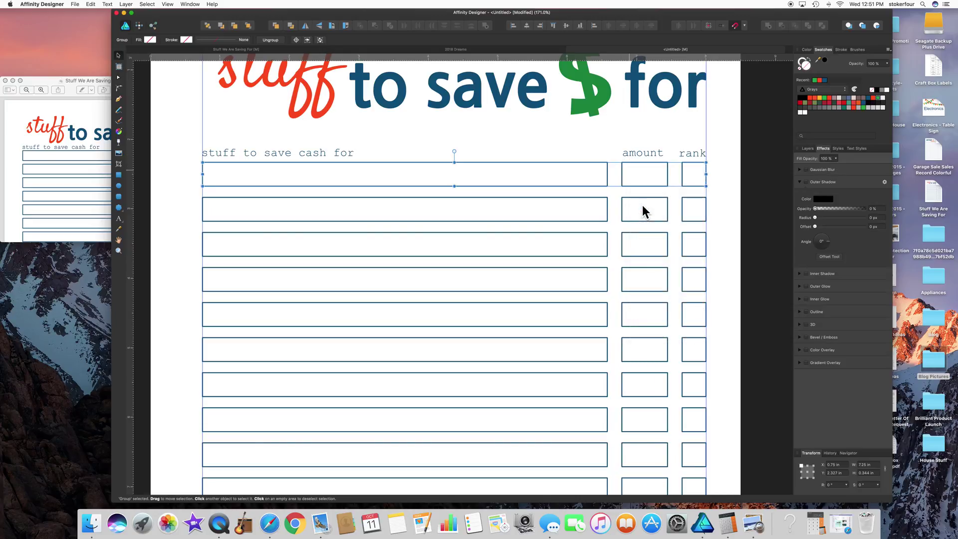
click(622, 175)
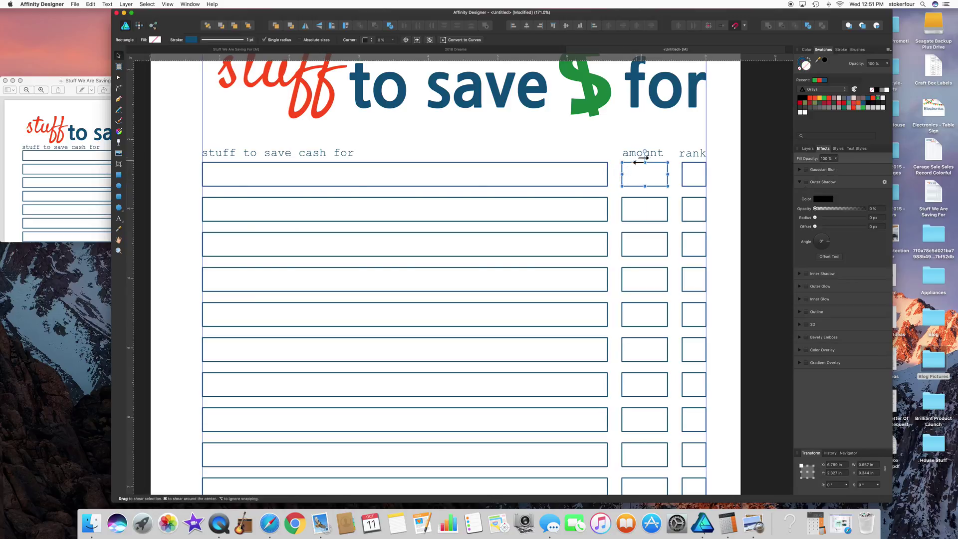
click(633, 154)
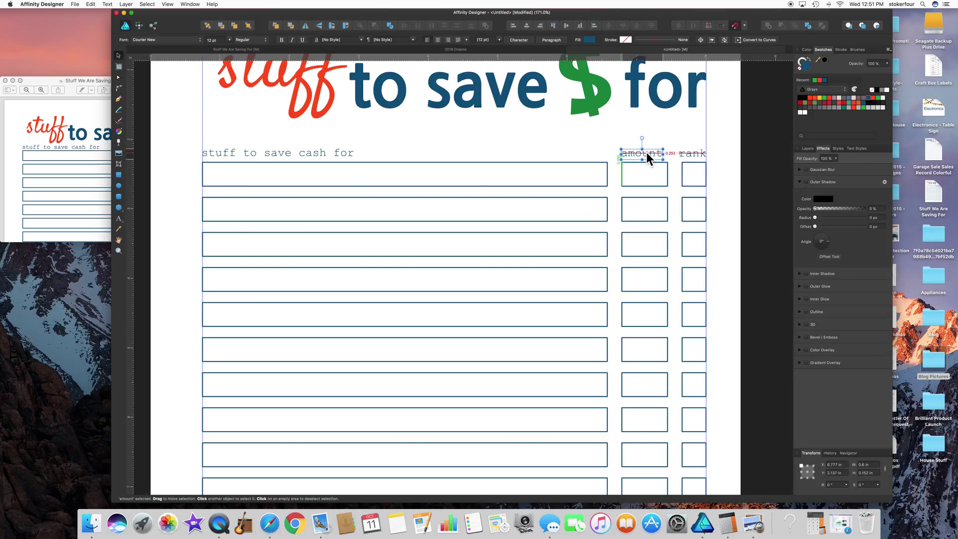
click(683, 171)
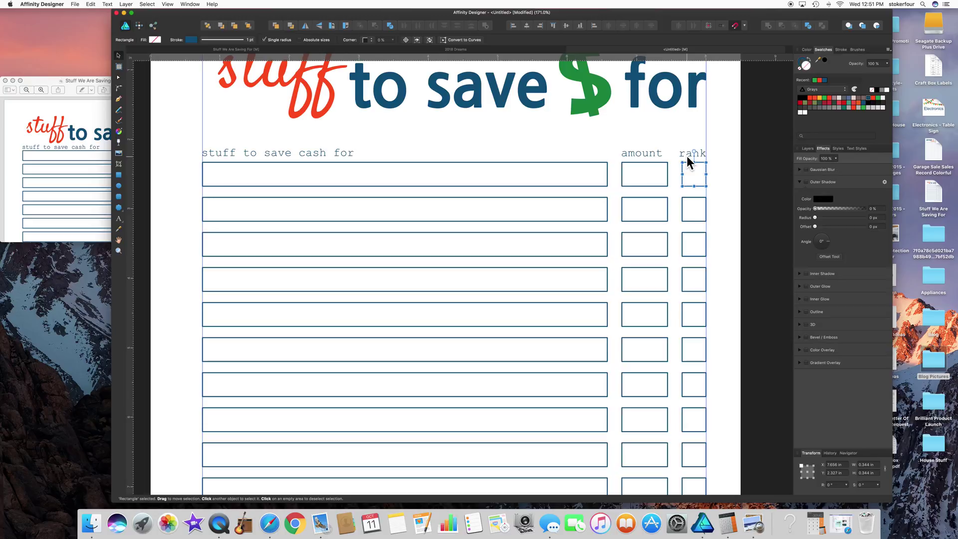
click(687, 159)
drag(685, 153, 686, 154)
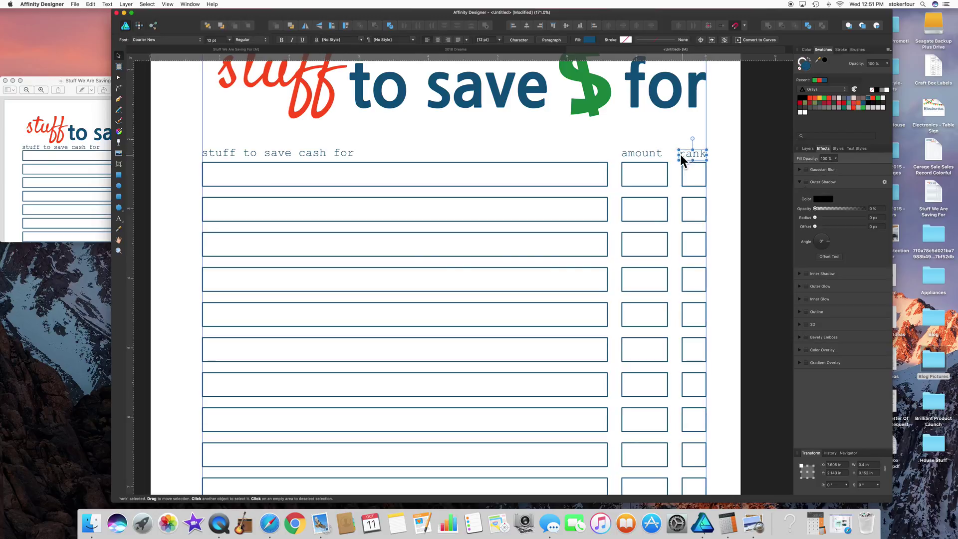
Align the three column headings along their bottom edges and fit the page in the window
shift+click(647, 152)
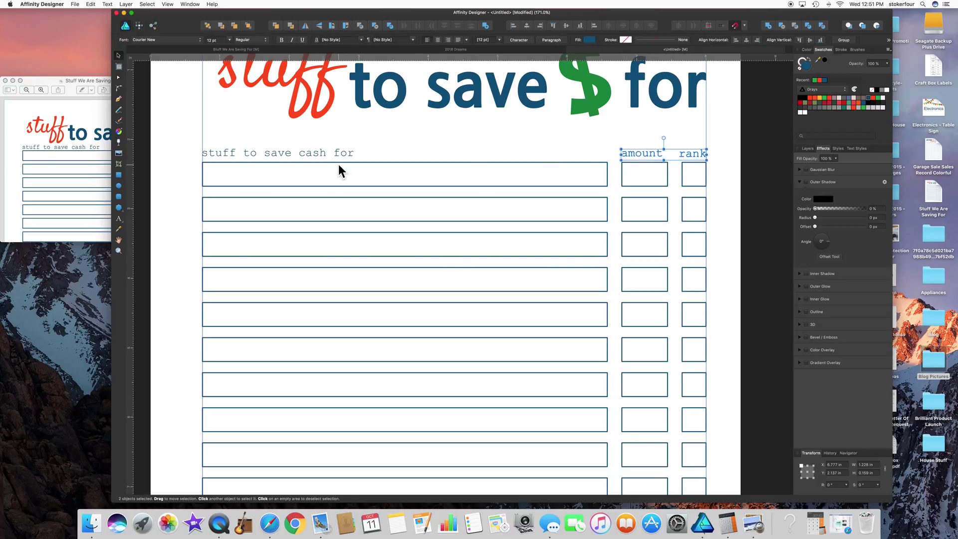
shift+click(297, 151)
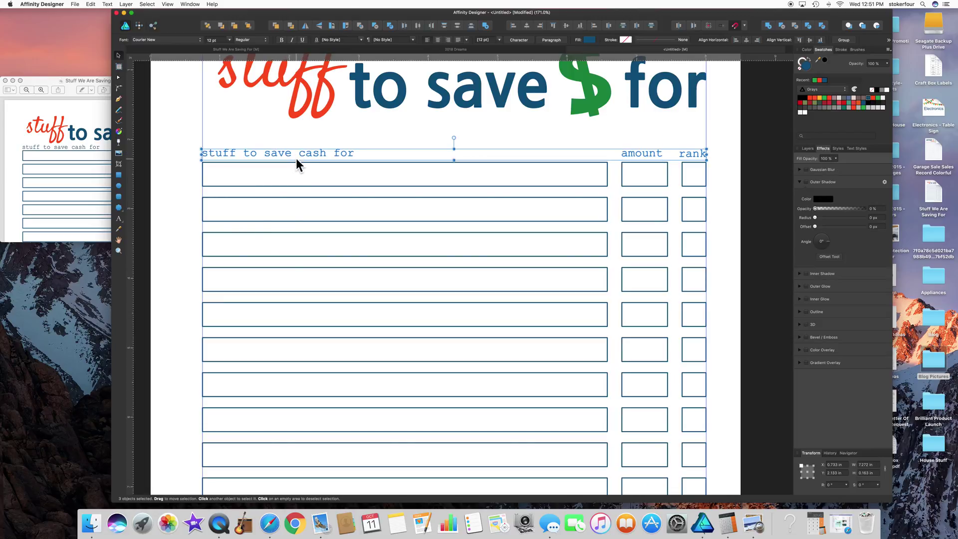
click(580, 27)
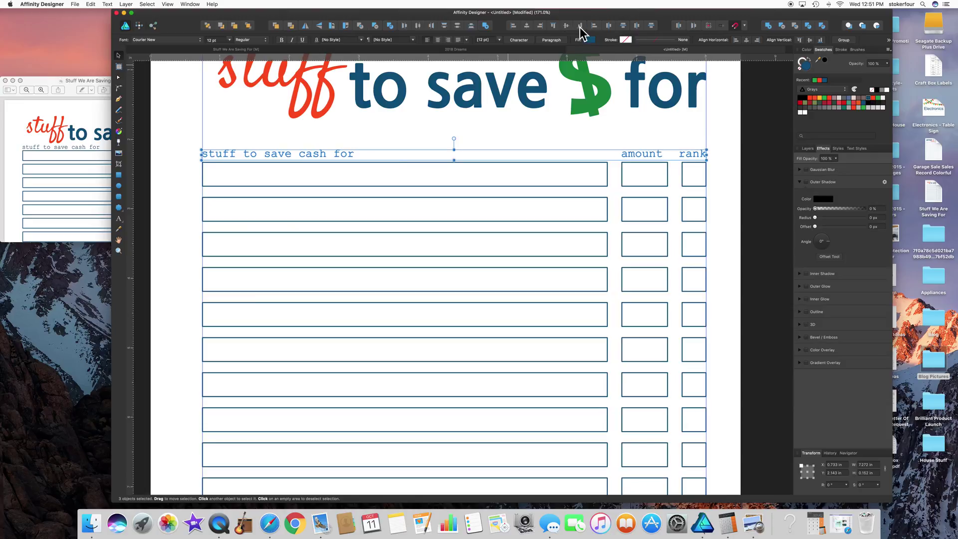
click(537, 116)
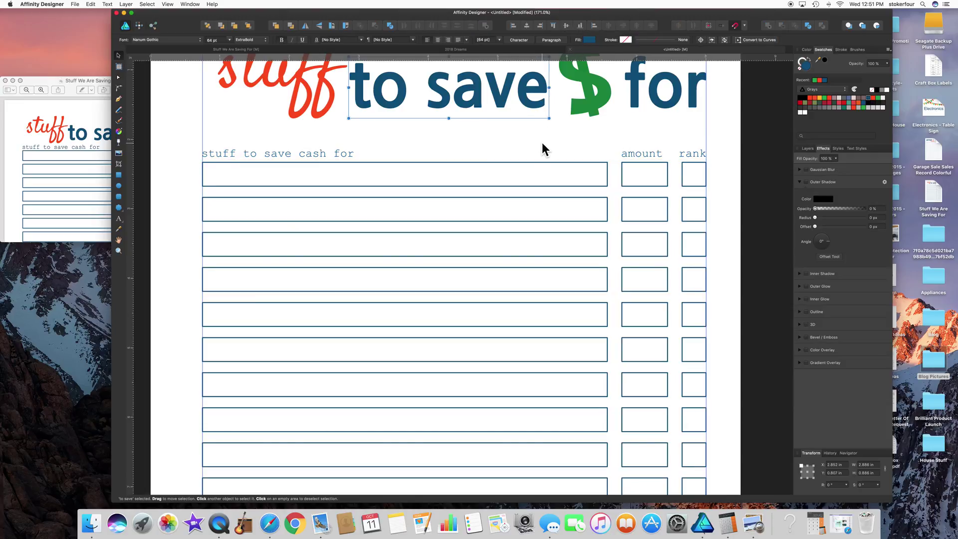
key(super+0)
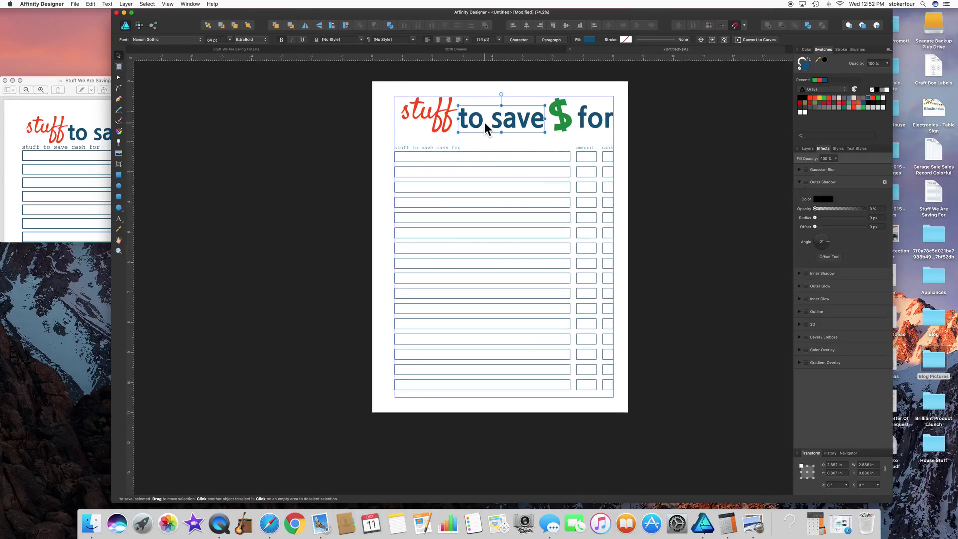
Nudge the red 'stuff' and green dollar sign into line and level 'for' with 'to save'
click(430, 120)
drag(429, 120, 482, 127)
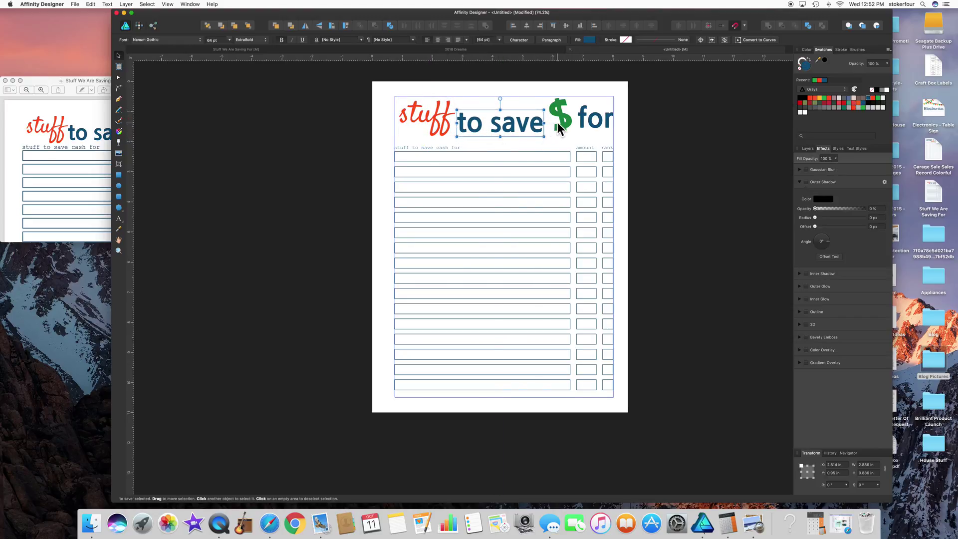
drag(558, 122, 593, 121)
click(592, 122)
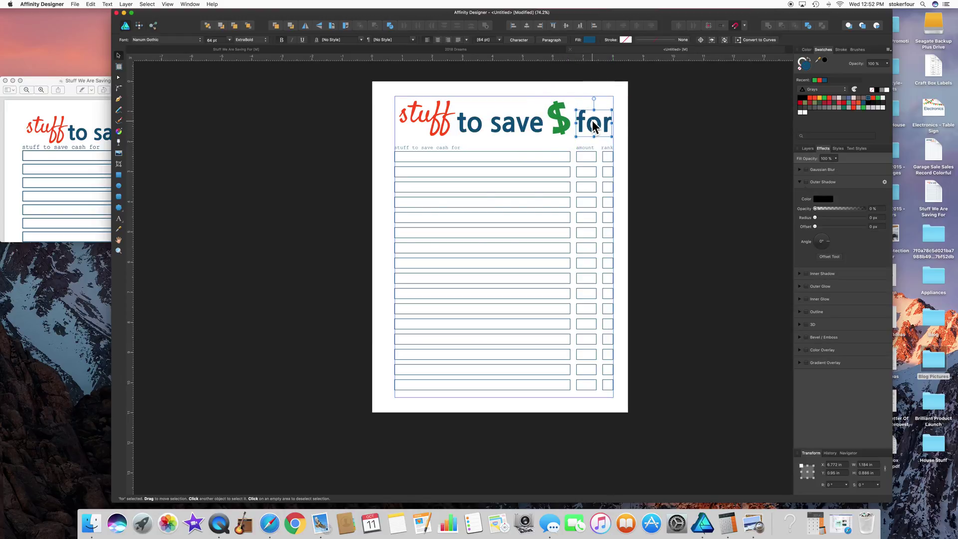
shift+click(504, 124)
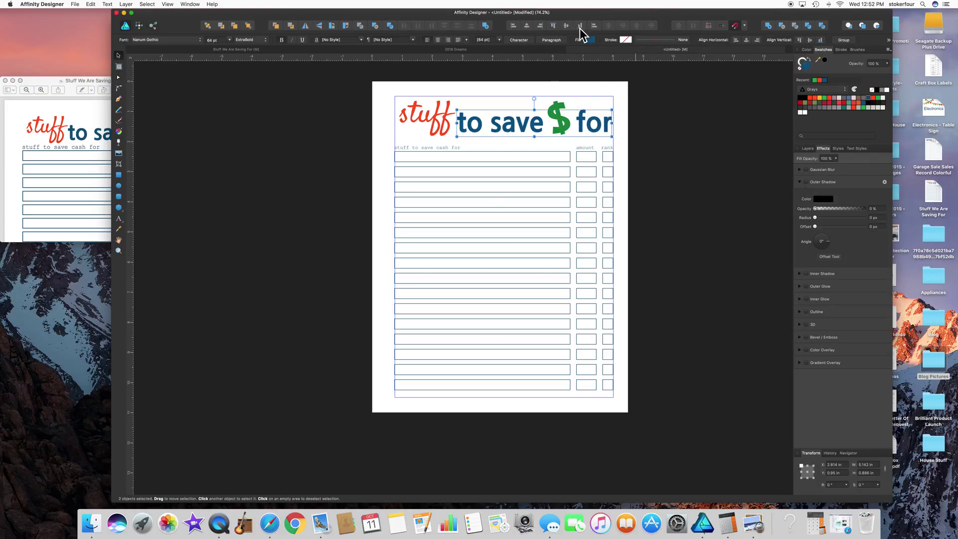
click(429, 147)
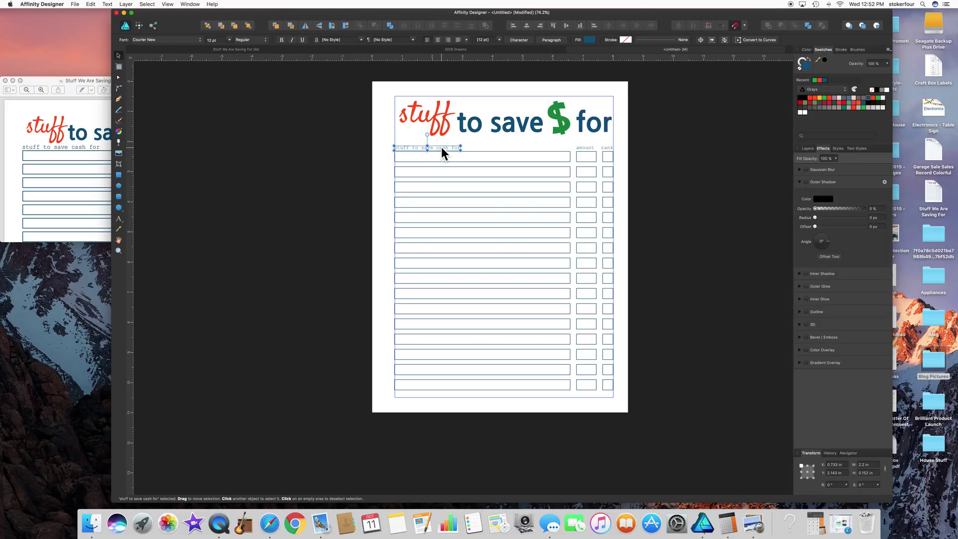
Alt-drag a copy of the heading text to the page bottom and retype it as the web address
drag(442, 150, 501, 391)
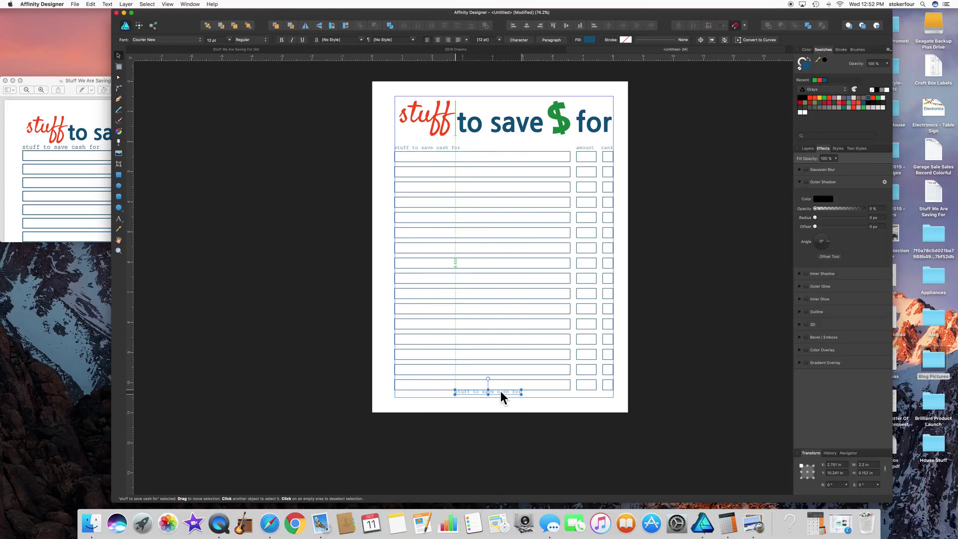
double_click(500, 391)
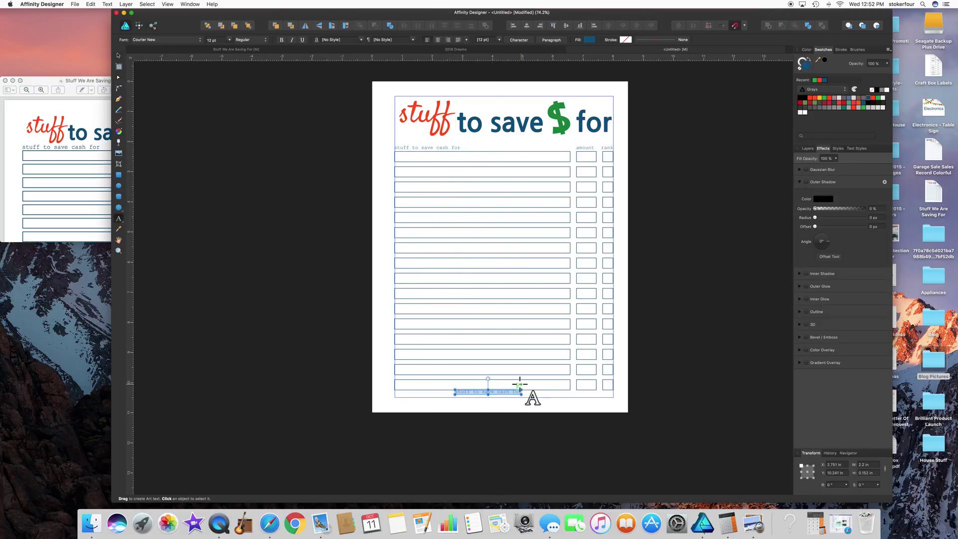
text(howdothejonesdoit.com)
key(Escape)
Make the web address 14 pt and red, then move it to the page's bottom-right corner
click(229, 40)
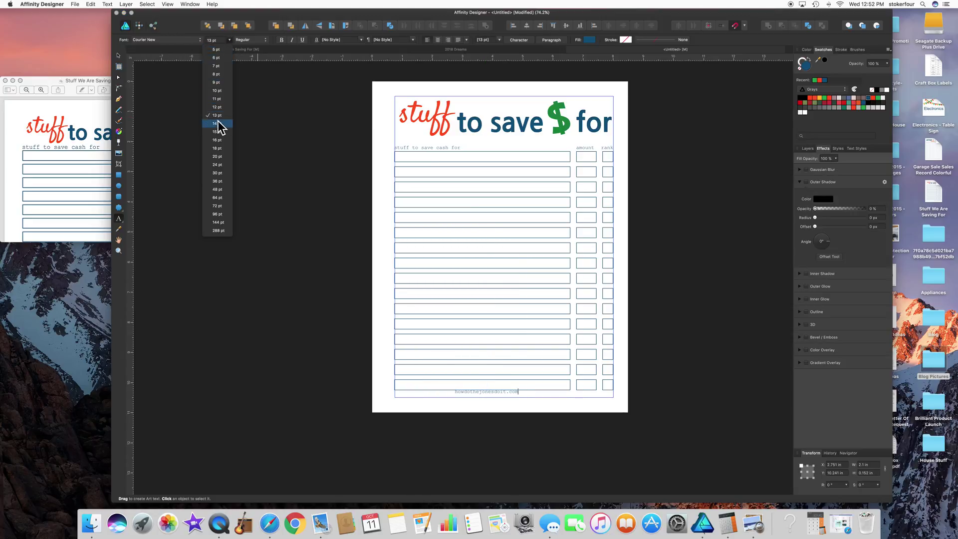
key(Escape)
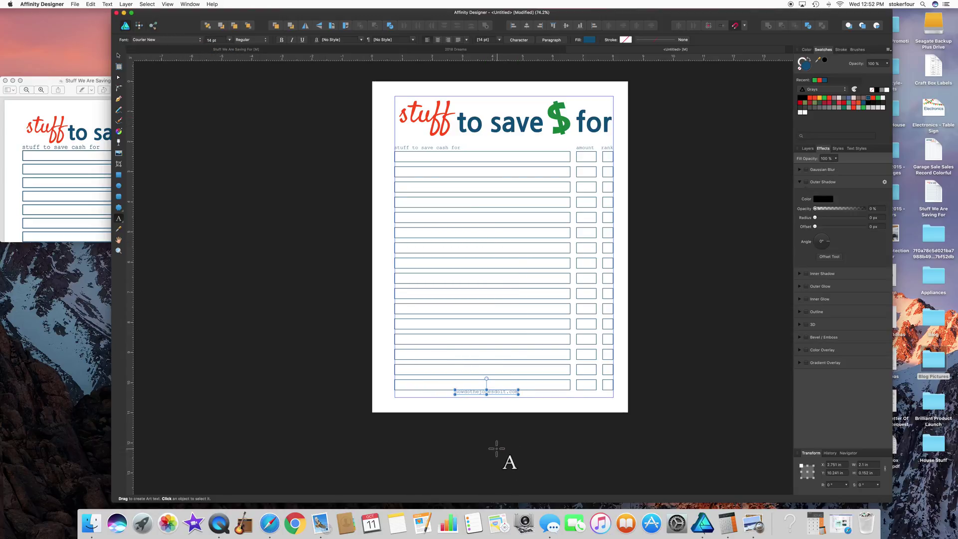
triple_click(492, 392)
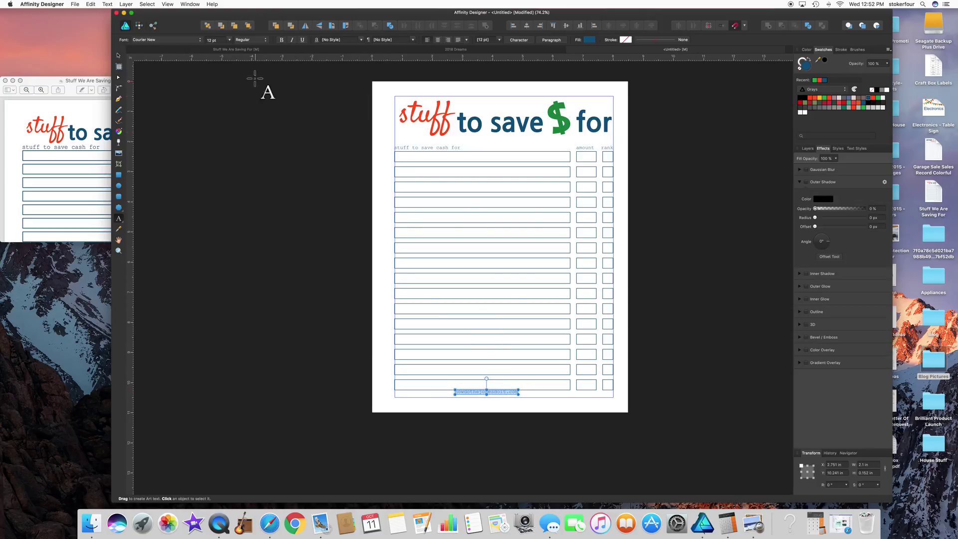
click(230, 39)
click(218, 124)
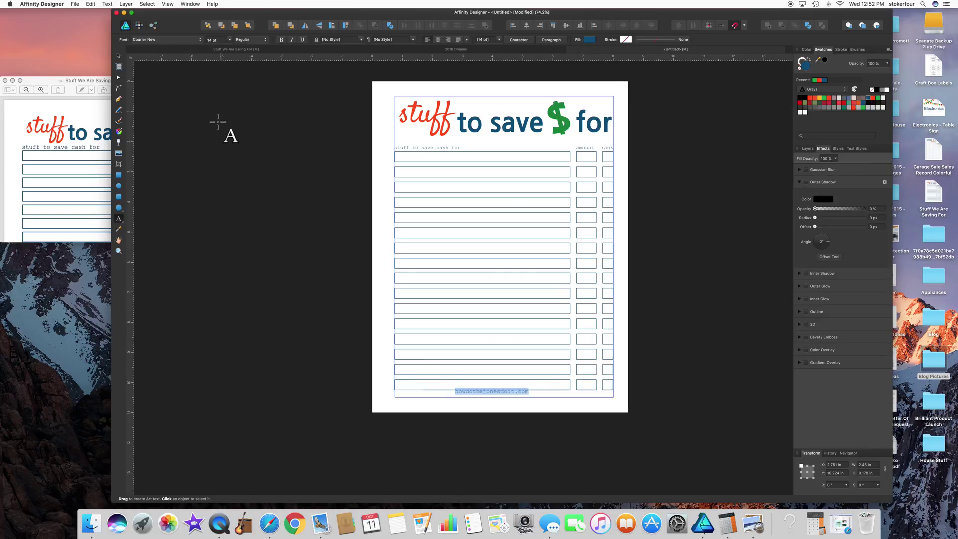
click(819, 80)
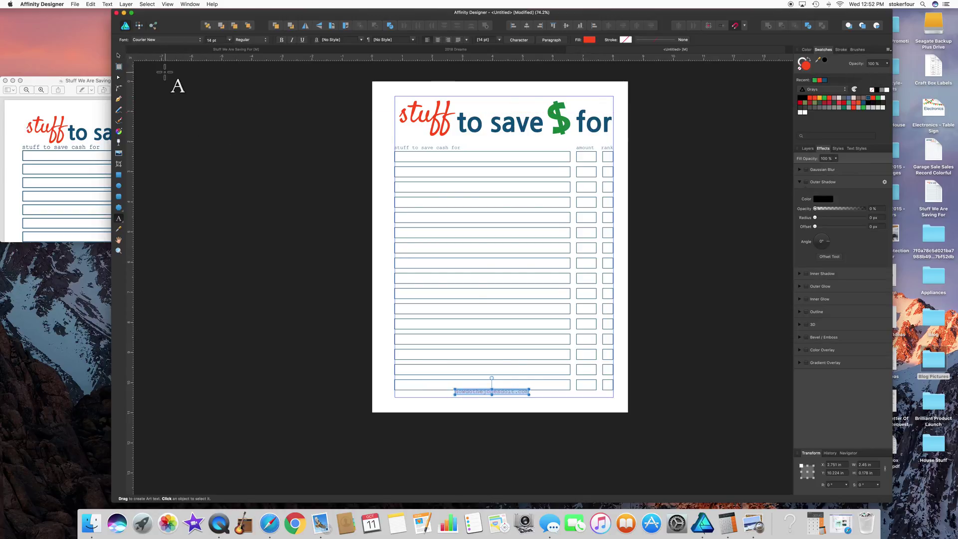
click(118, 56)
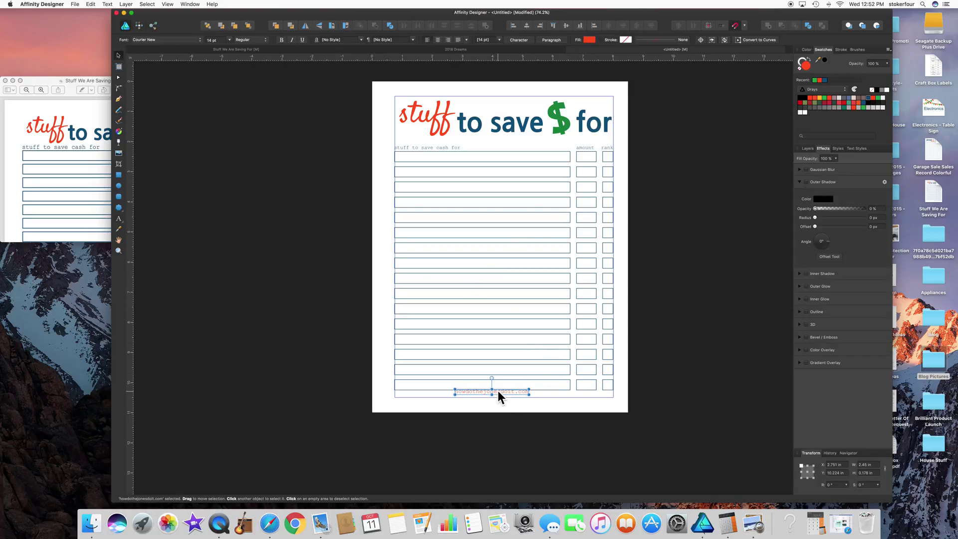
drag(498, 390, 582, 391)
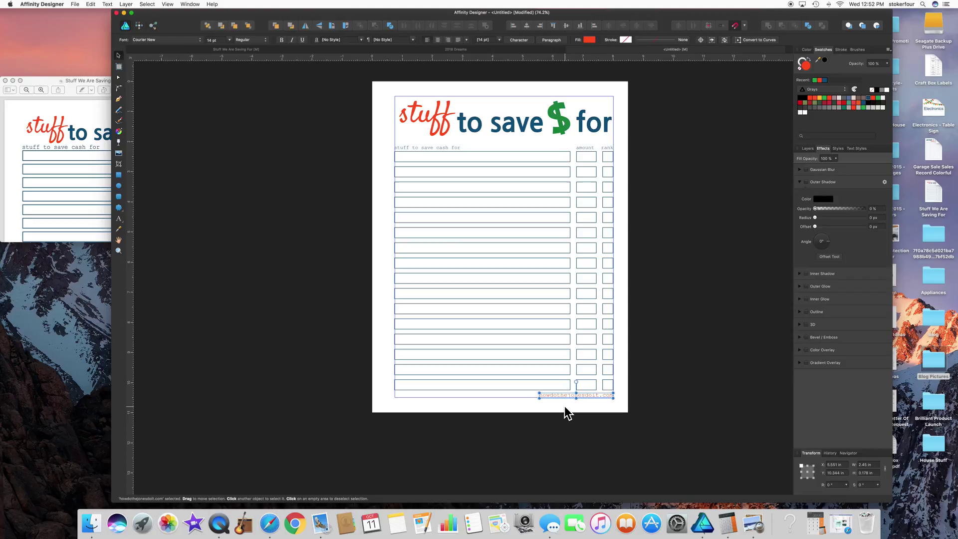
click(564, 408)
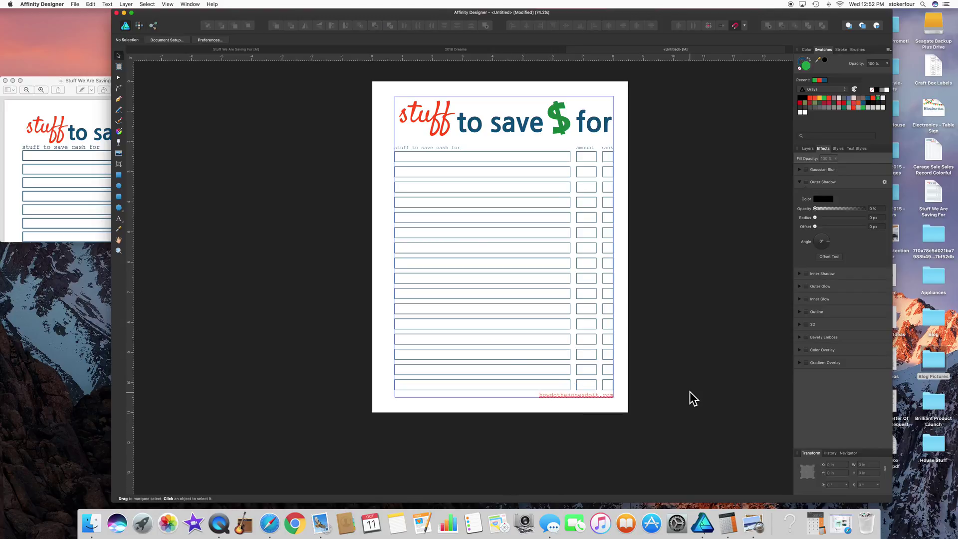
Save the worksheet with Save As under the name 'Stuff To Save For' on the iCloud Desktop
scroll(689, 391, right, 3)
scroll(690, 391, up, 2)
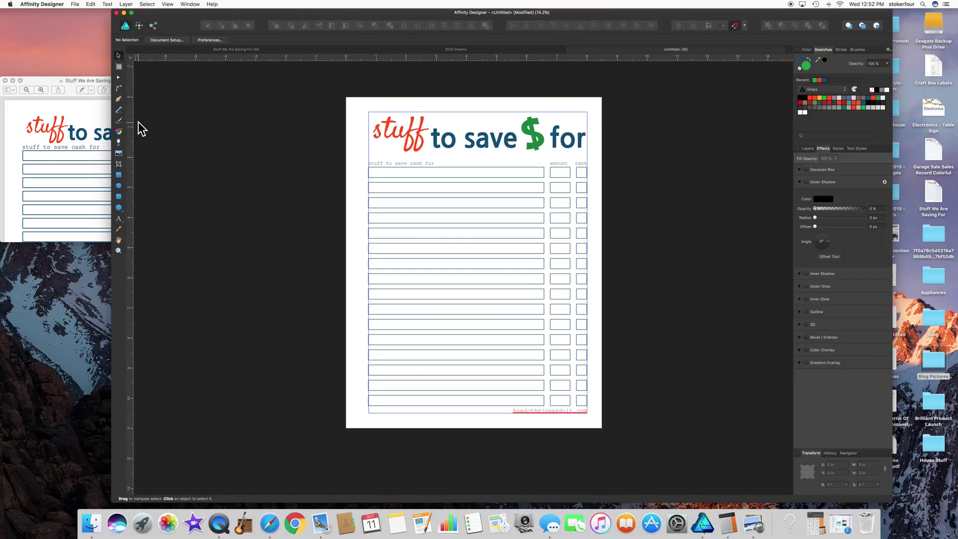
click(76, 5)
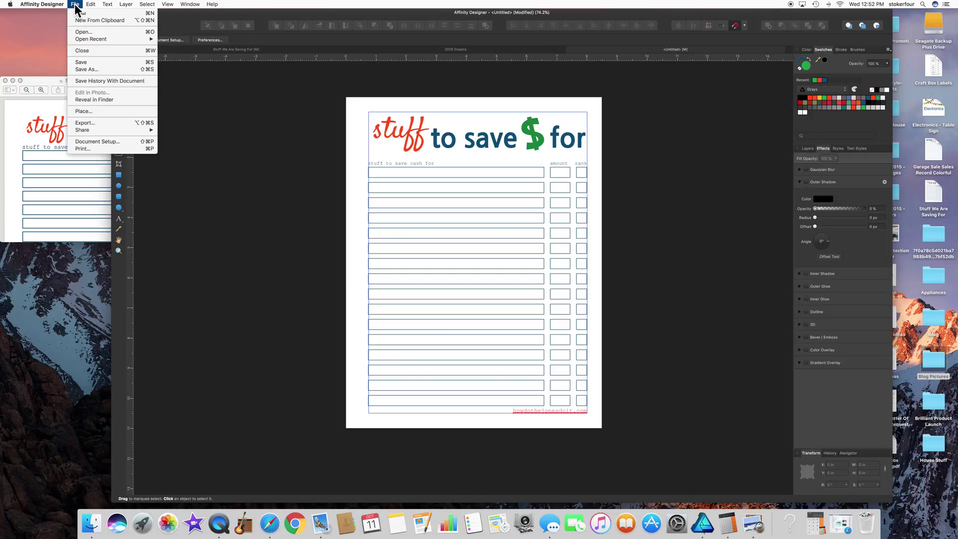
click(88, 68)
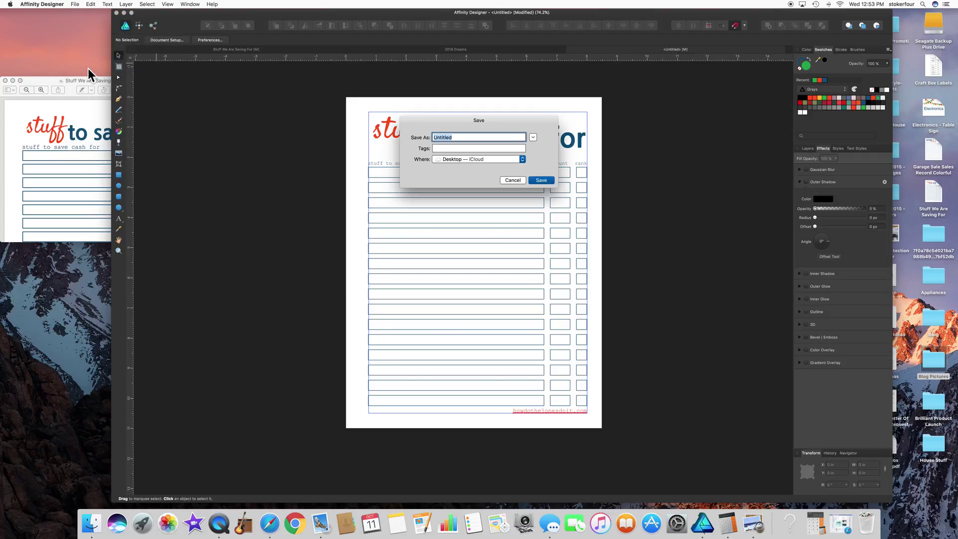
text(Stuff To Save For)
click(541, 181)
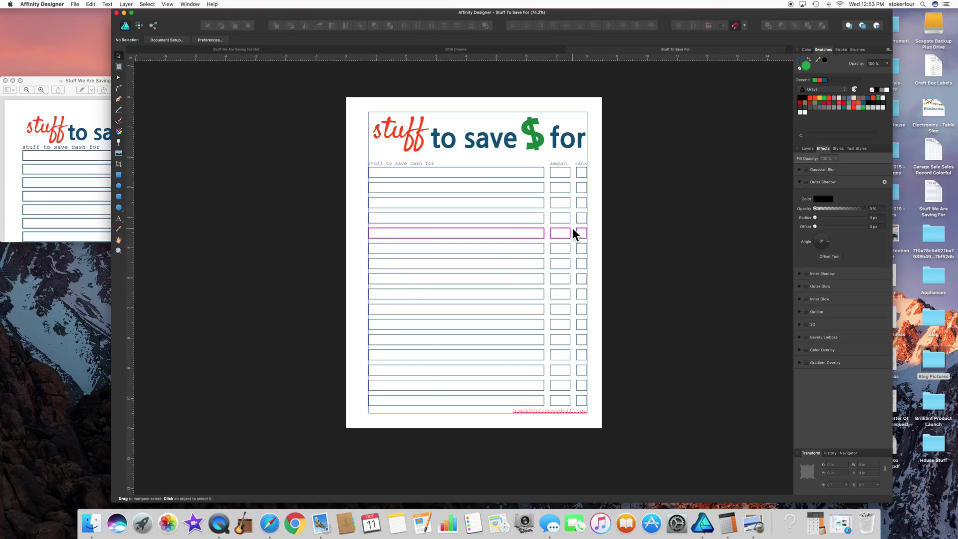
Export a PDF to the Desktop as 'Stuff To Save For 2', keeping the existing PDF
click(75, 6)
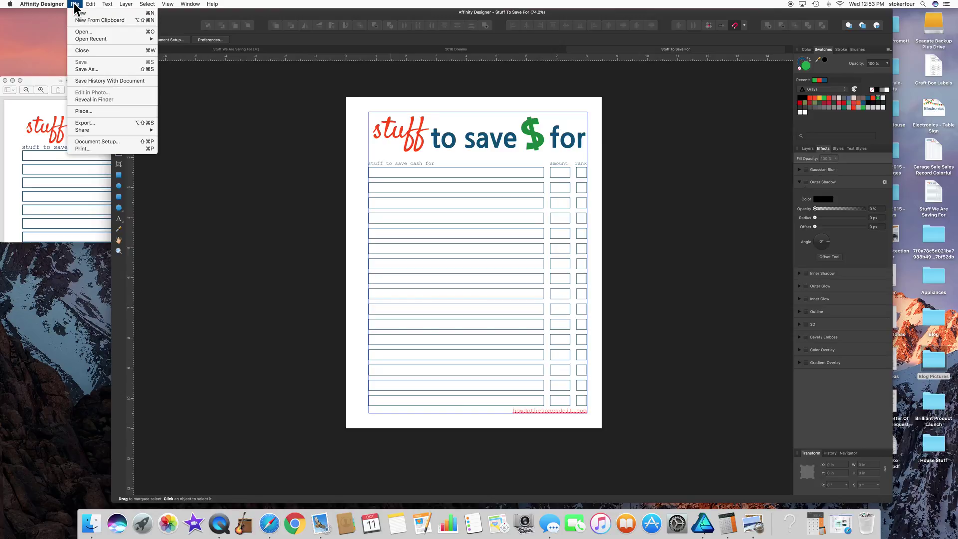
click(85, 123)
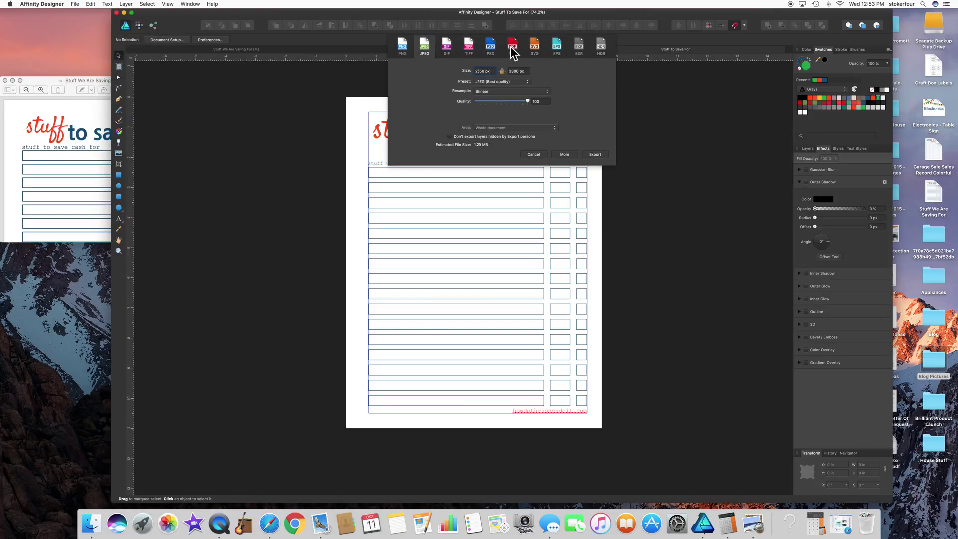
click(512, 48)
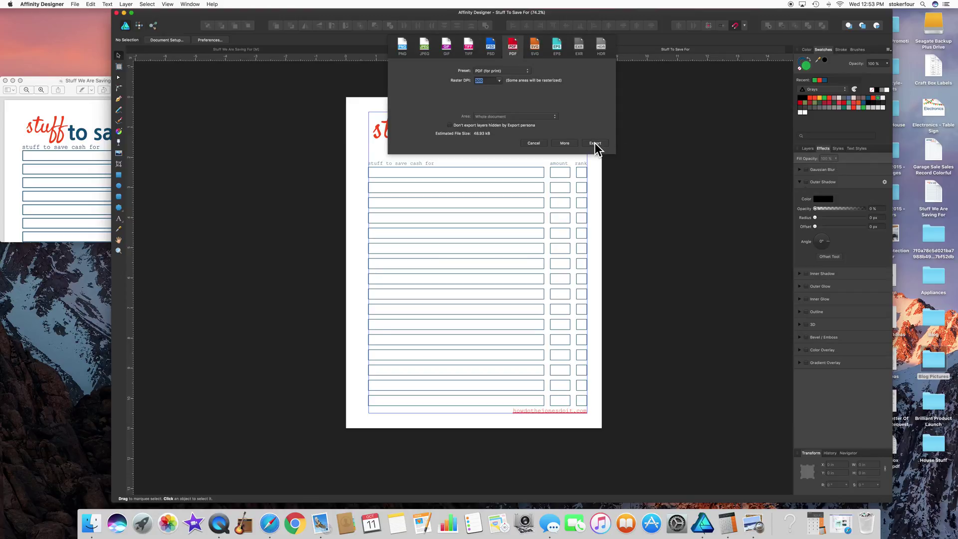
click(595, 143)
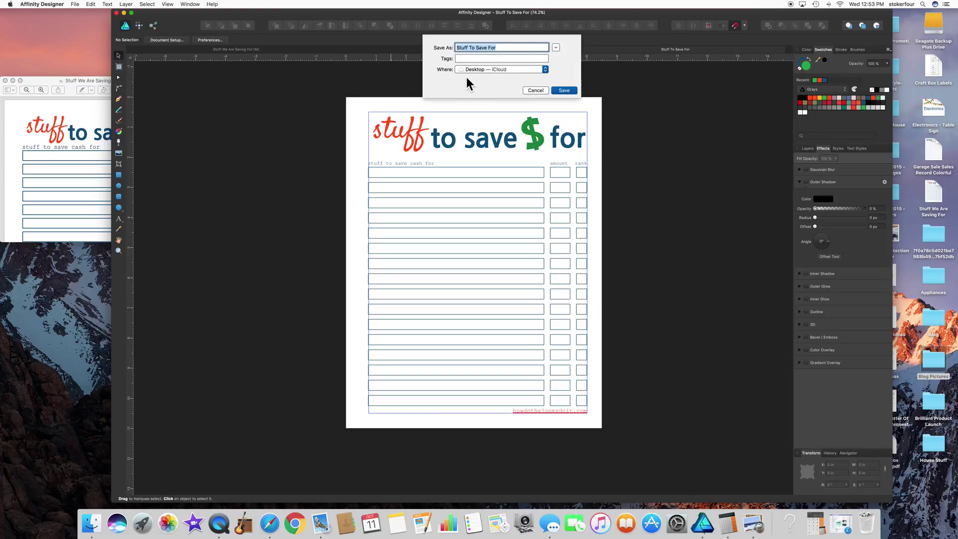
click(565, 91)
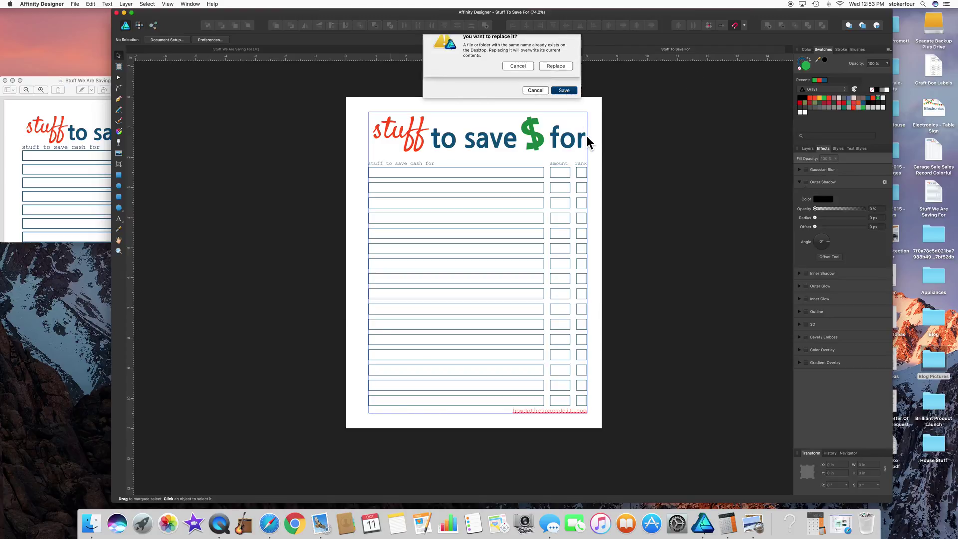
click(516, 80)
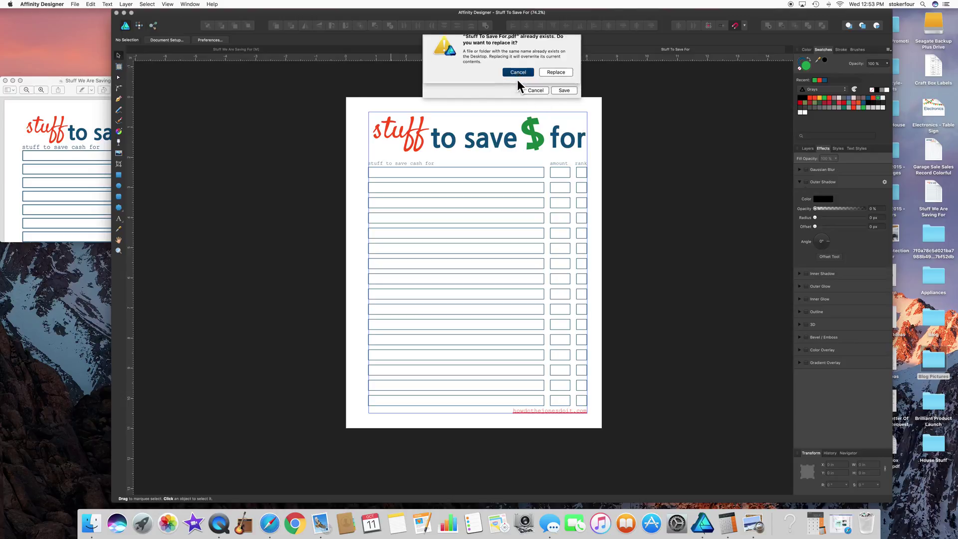
click(498, 46)
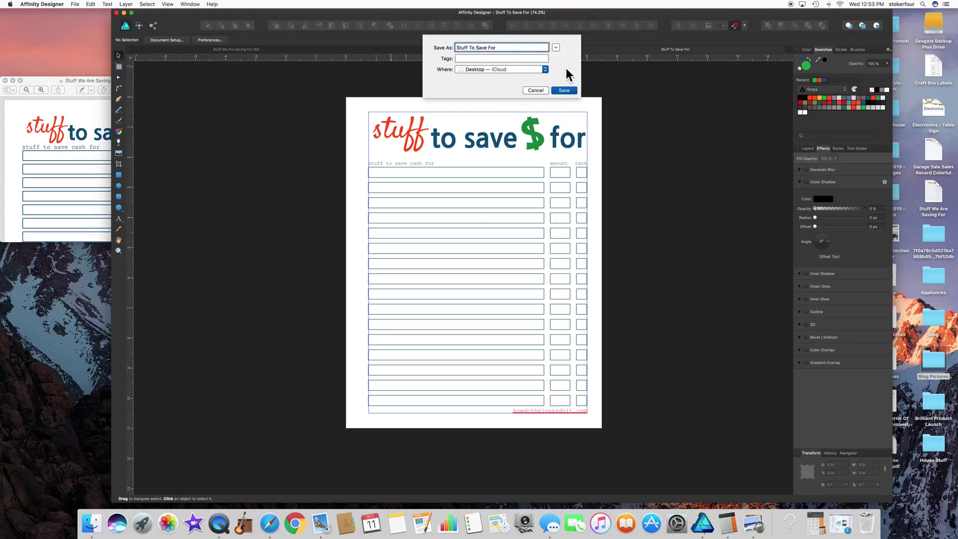
text(2)
click(564, 90)
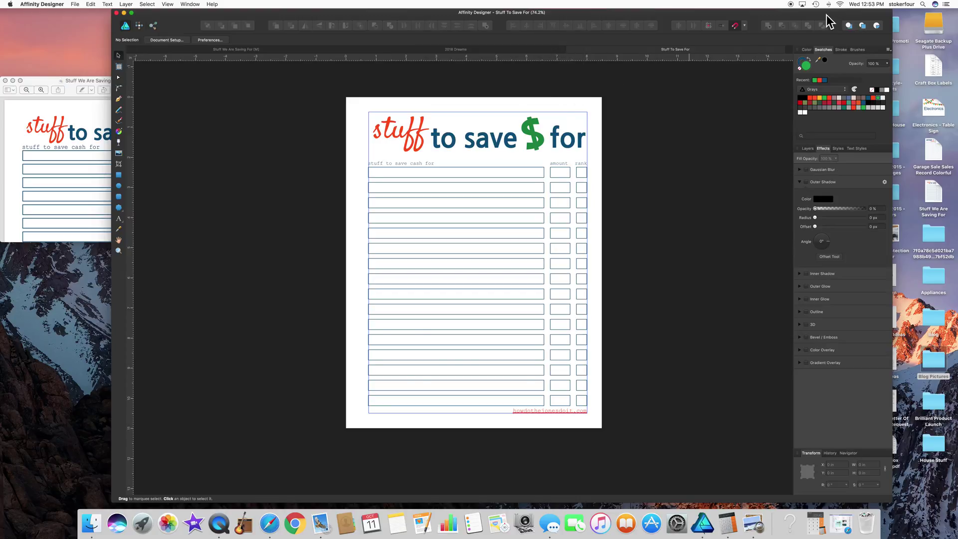
click(75, 5)
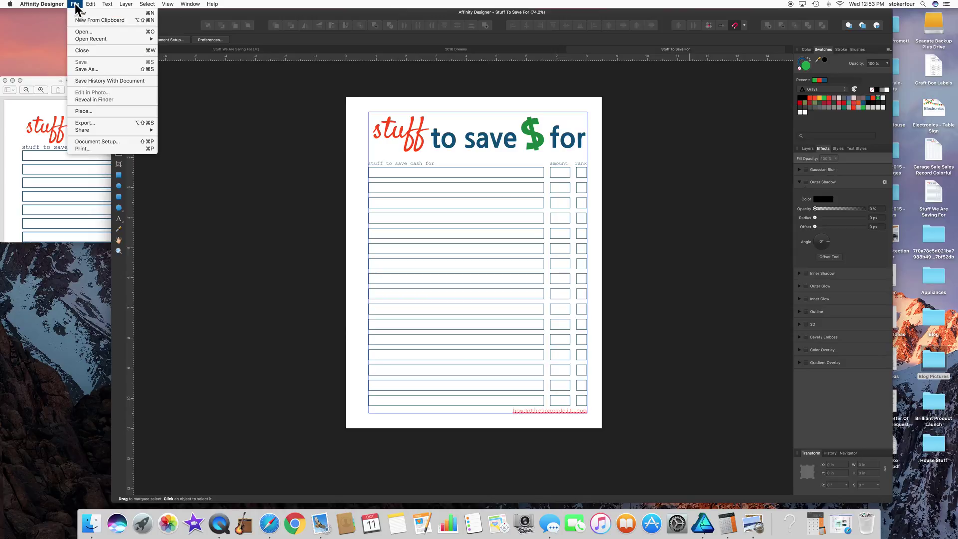
click(96, 123)
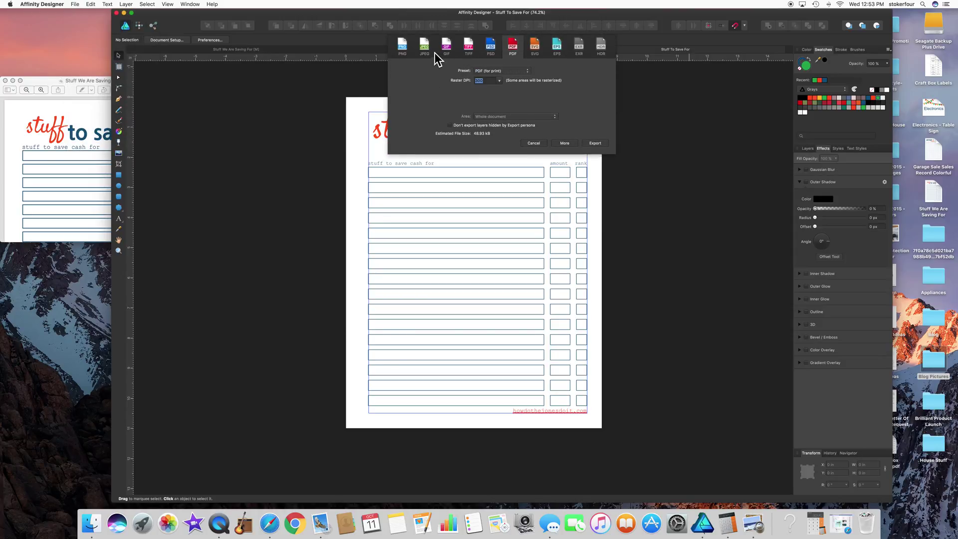
click(424, 47)
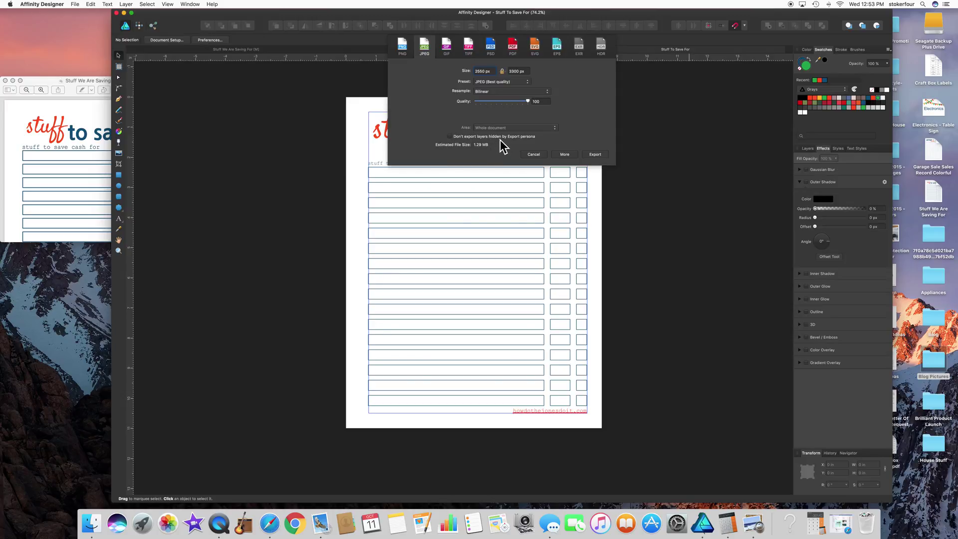
drag(529, 102, 526, 101)
drag(508, 103, 529, 103)
click(533, 154)
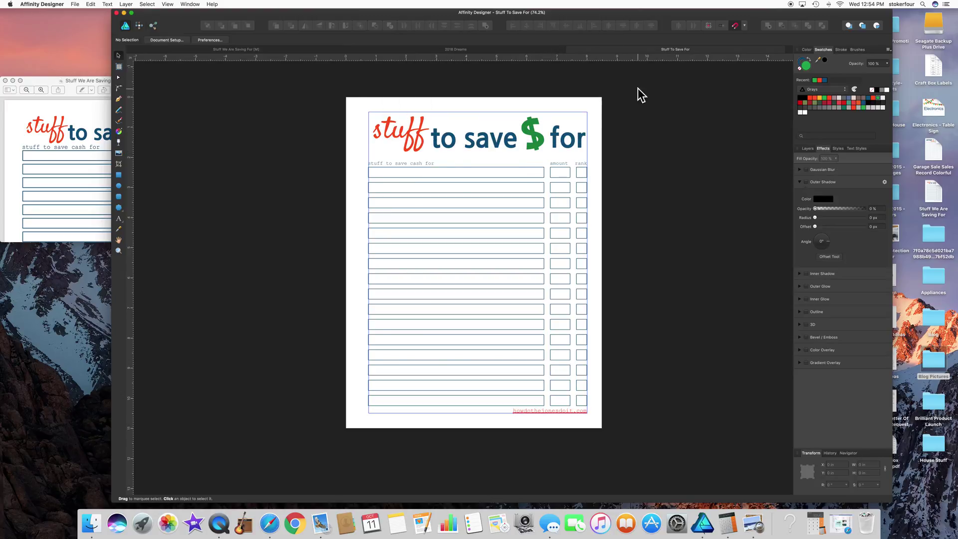
drag(818, 16, 617, 18)
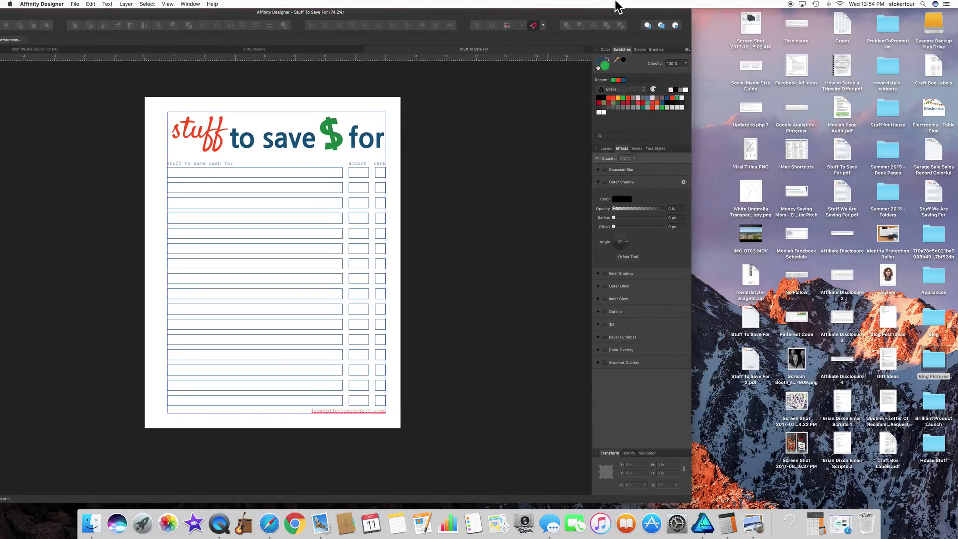
double_click(759, 370)
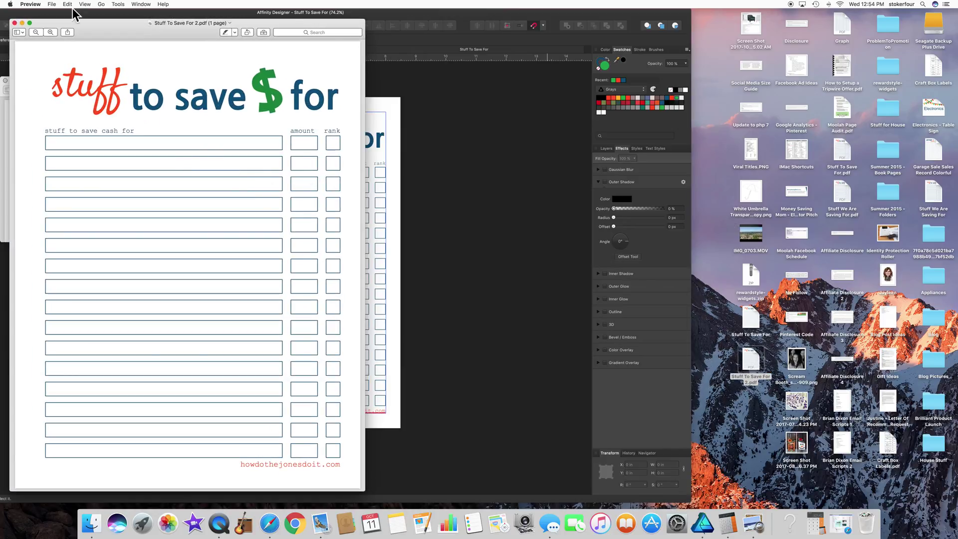
click(14, 22)
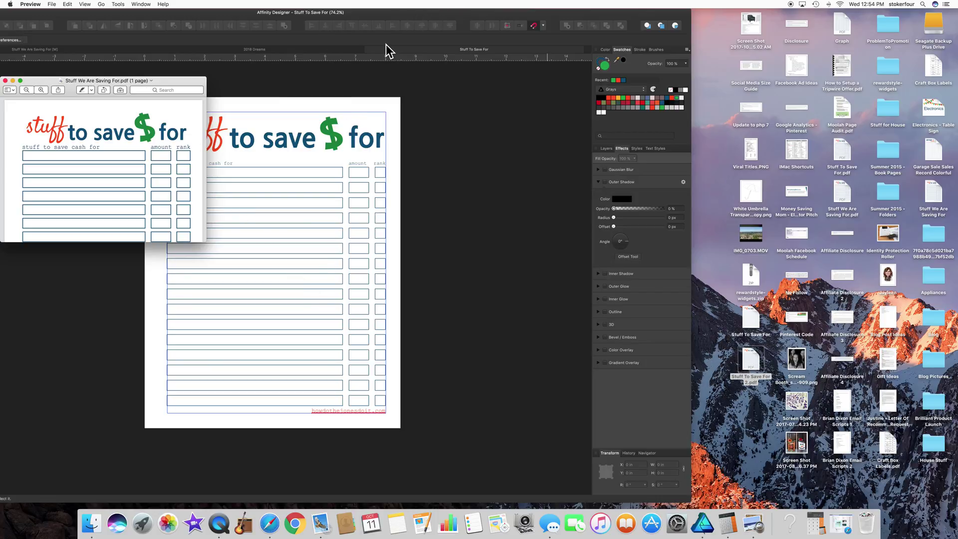
drag(409, 13, 637, 7)
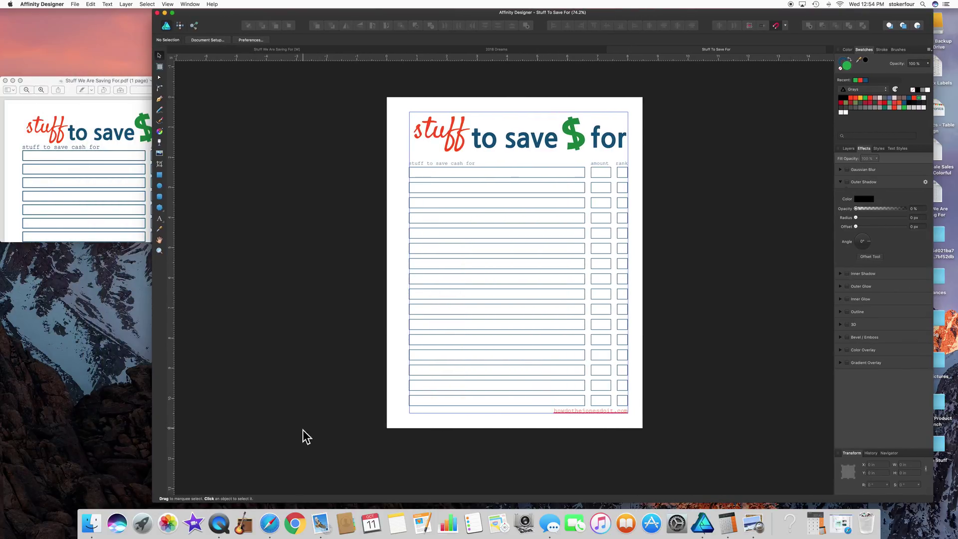